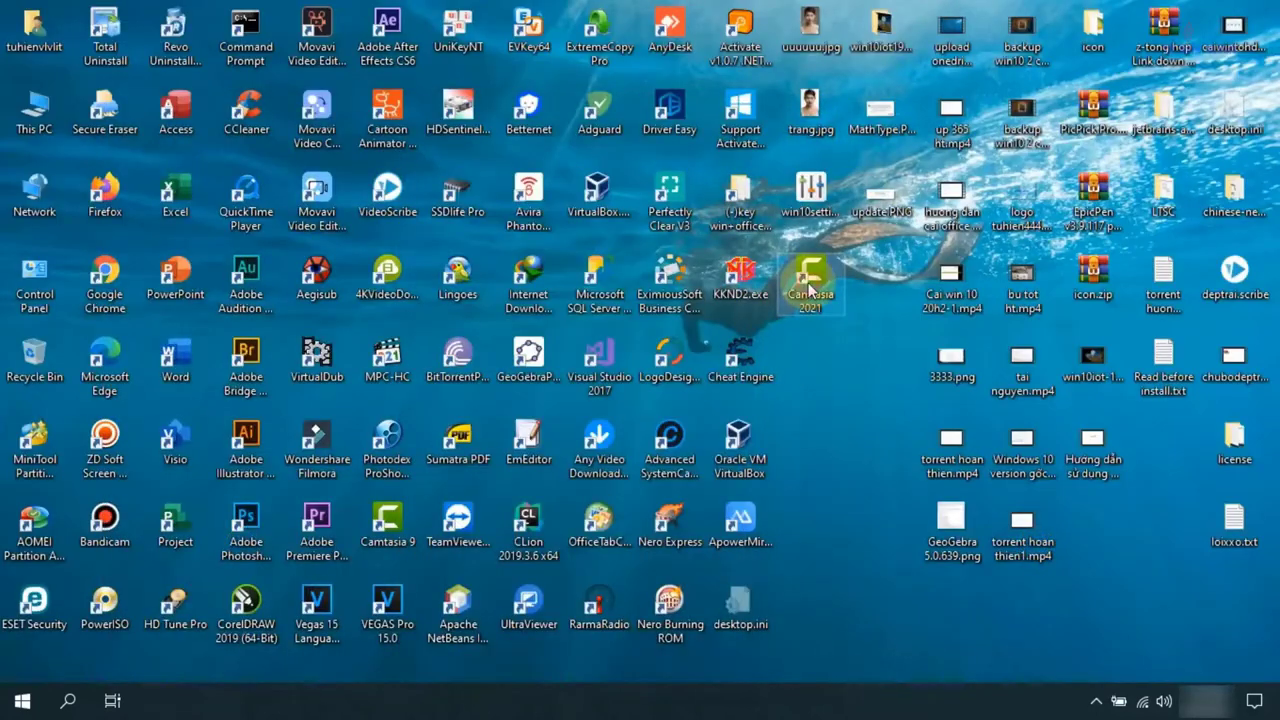
# Examine the program files in the folder that the Camtasia 2021 desktop shortcut points to.
pyautogui.rightClick(810, 290)
pyautogui.click(829, 688)
pyautogui.click(878, 522)
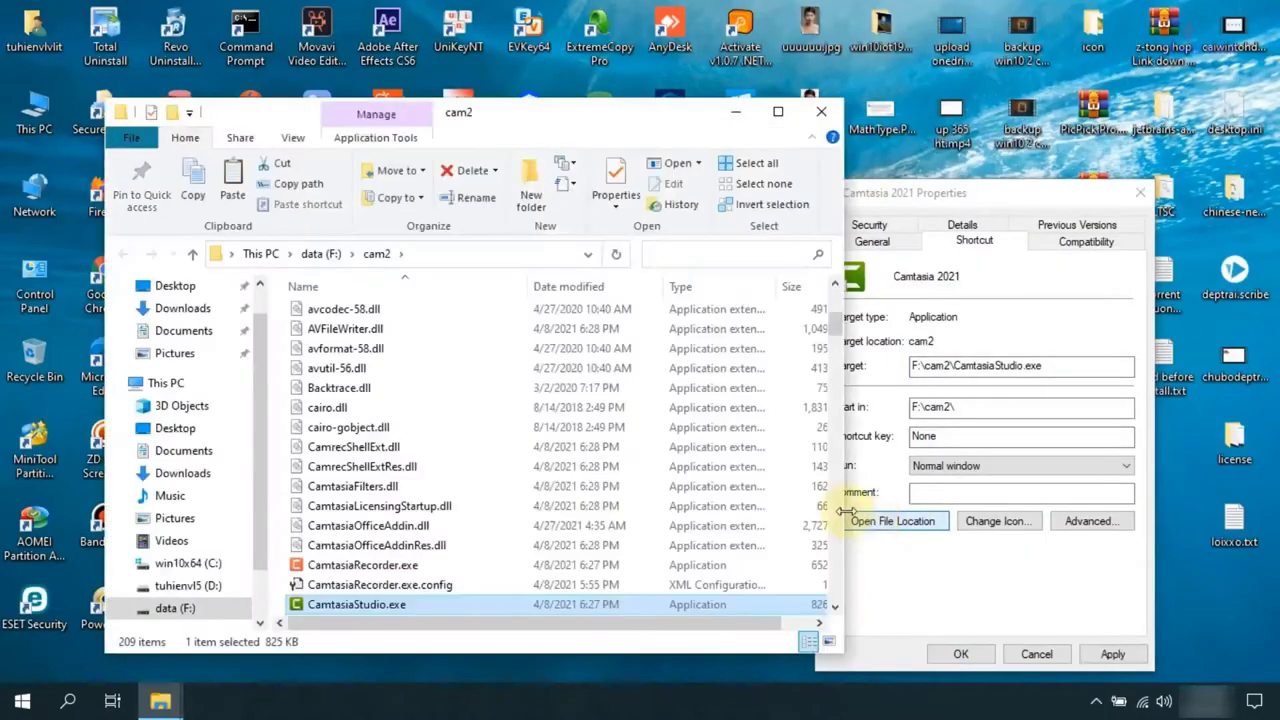
pyautogui.click(777, 112)
pyautogui.scroll(-20, 768, 375)
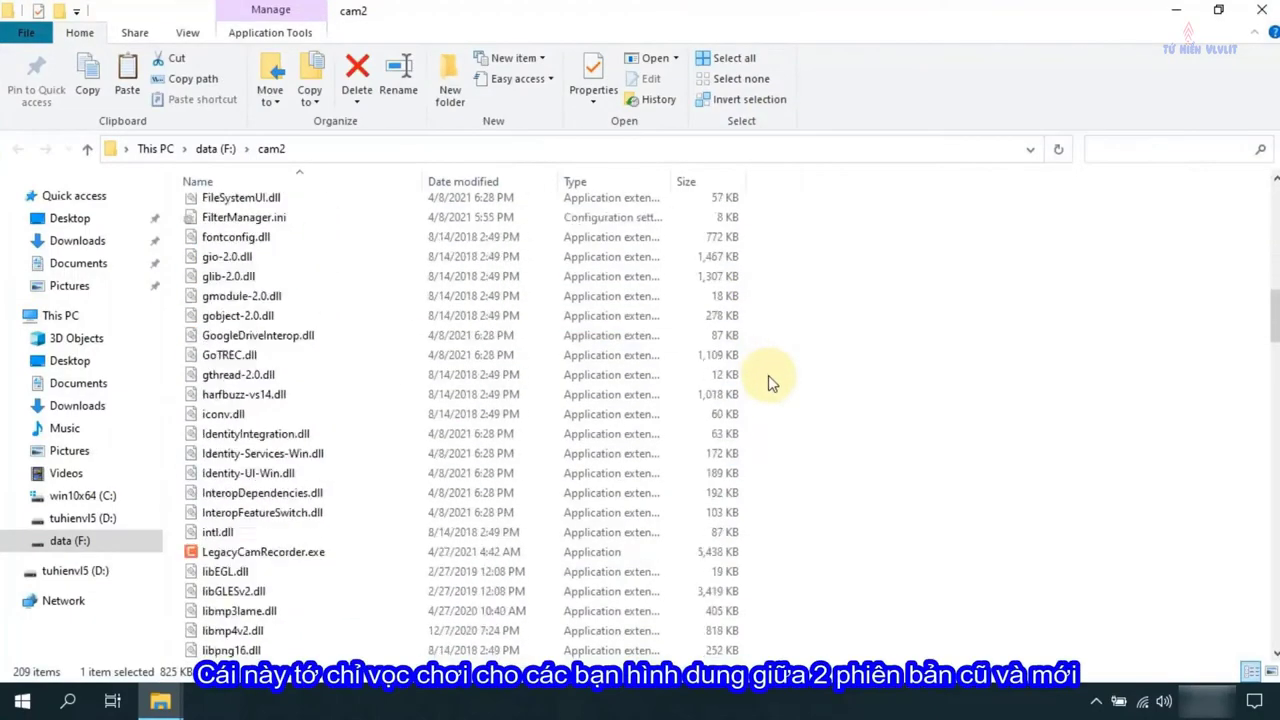
pyautogui.scroll(-20, 768, 375)
pyautogui.scroll(10, 768, 375)
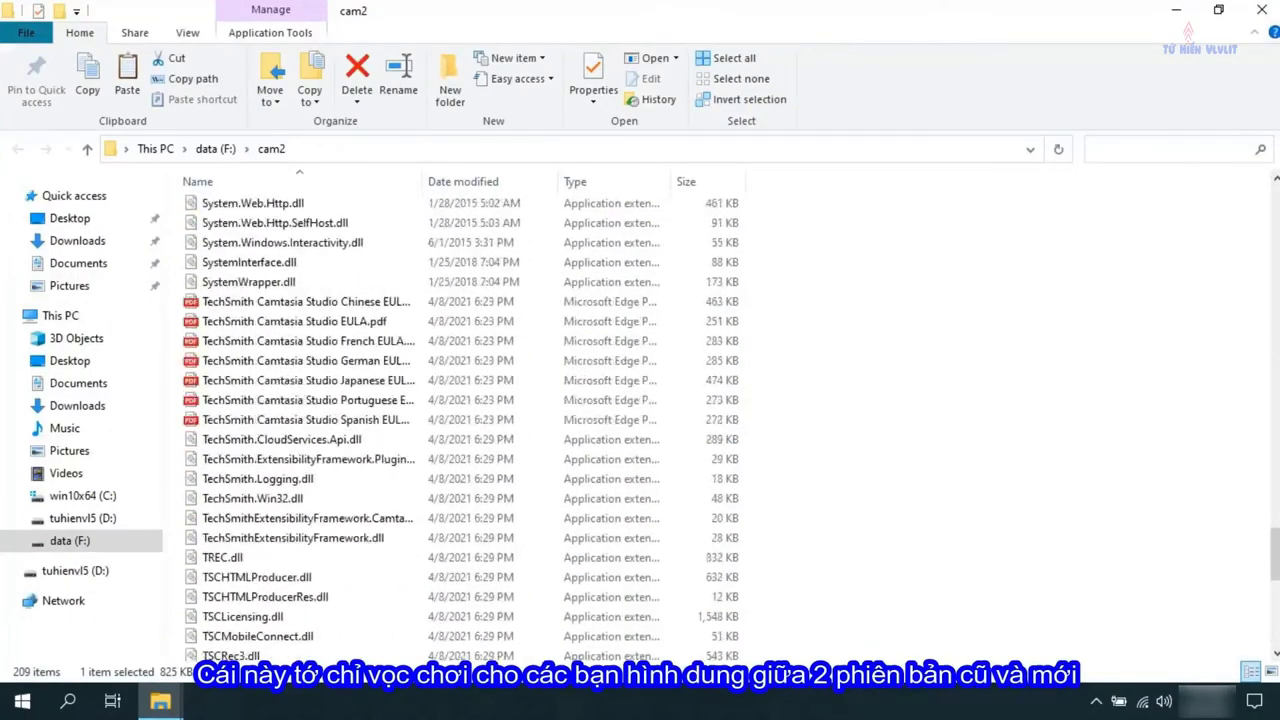
pyautogui.click(1218, 9)
pyautogui.click(821, 111)
pyautogui.click(1140, 192)
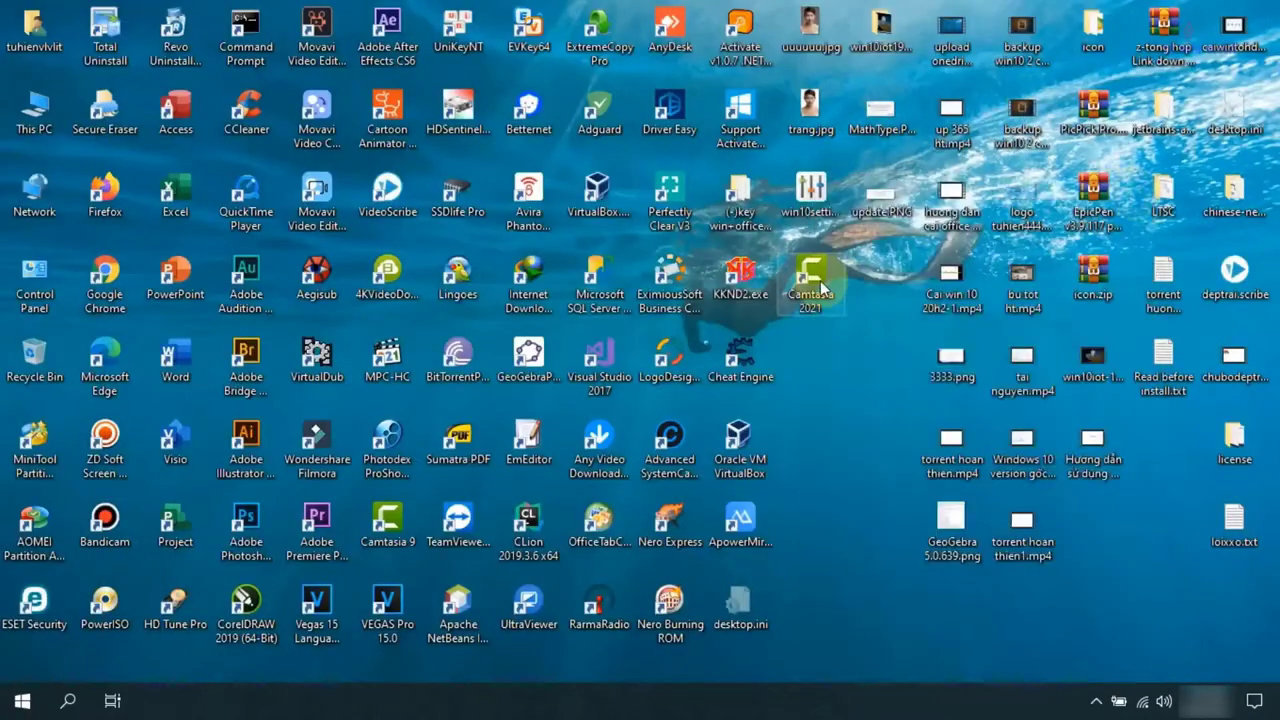
# Launch CamtasiaRecorder.exe from the Camtasia 2021 shortcut's file location and move its Capture window toward the middle of the screen.
pyautogui.rightClick(816, 291)
pyautogui.click(840, 689)
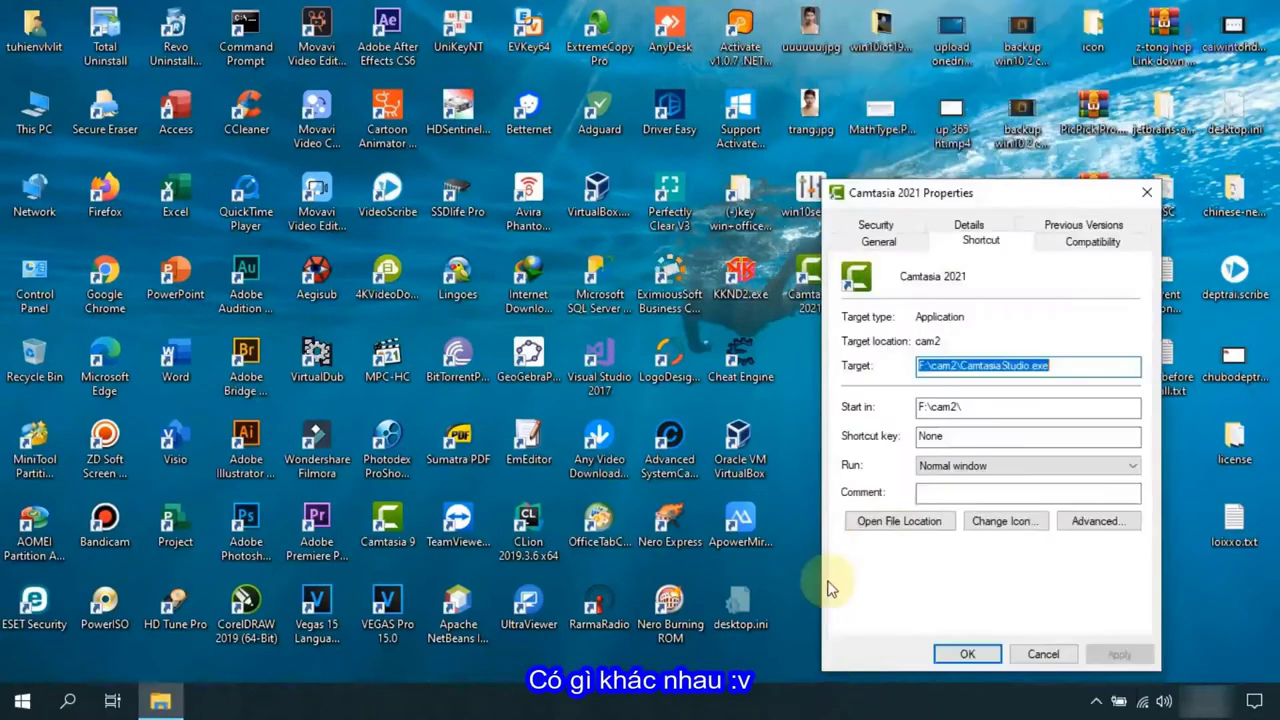
pyautogui.click(899, 521)
pyautogui.scroll(4, 483, 505)
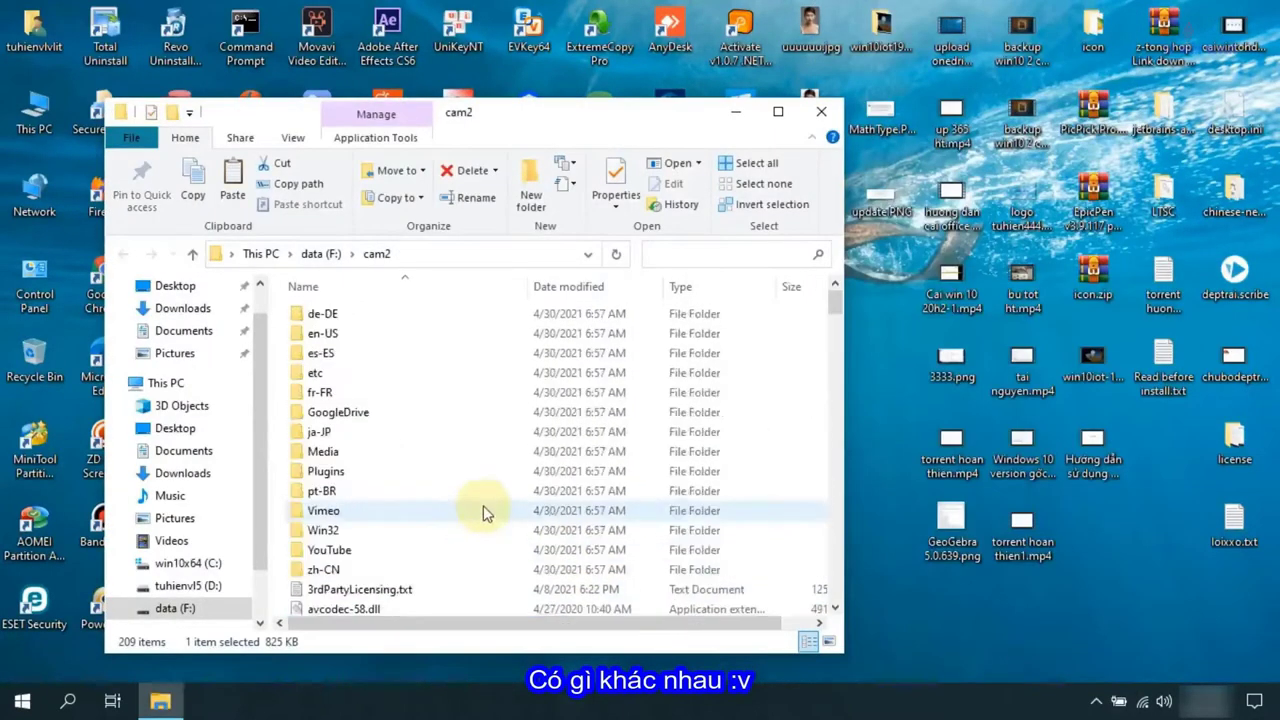
pyautogui.scroll(-8, 483, 505)
pyautogui.click(370, 352)
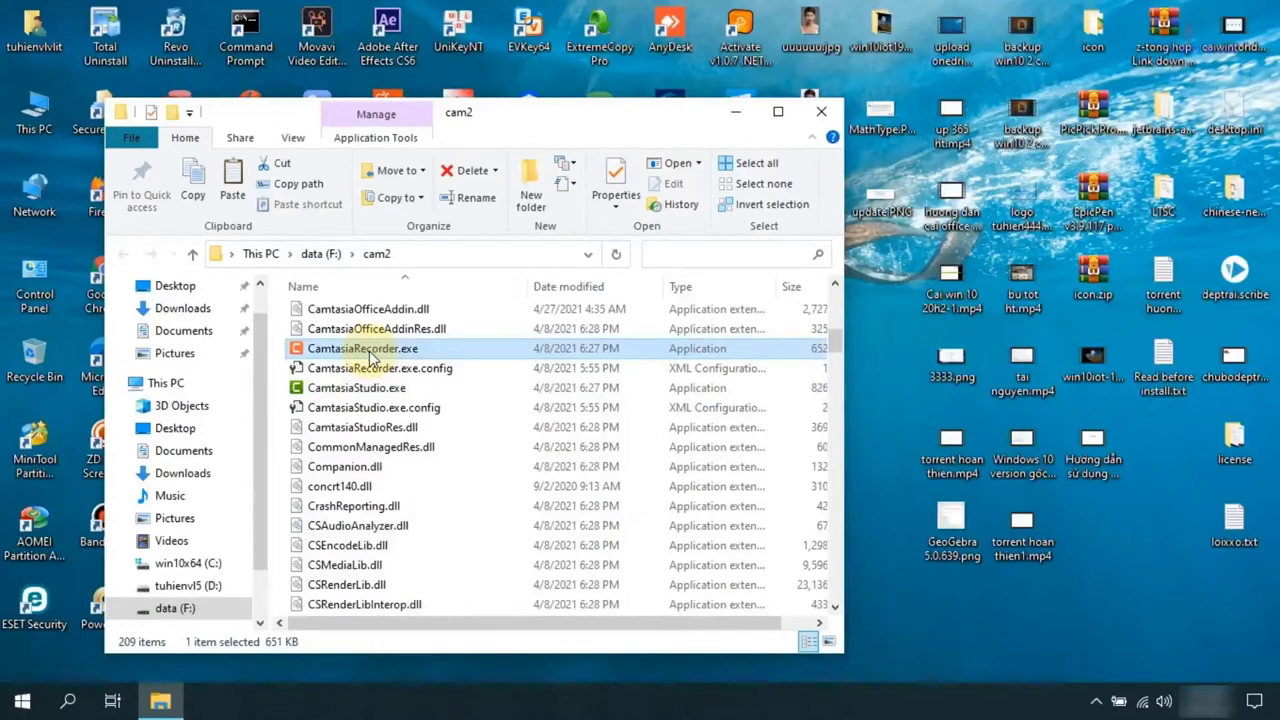
pyautogui.moveTo(509, 626)
pyautogui.mouseDown()
pyautogui.moveTo(657, 628)
pyautogui.moveTo(466, 628)
pyautogui.mouseUp()
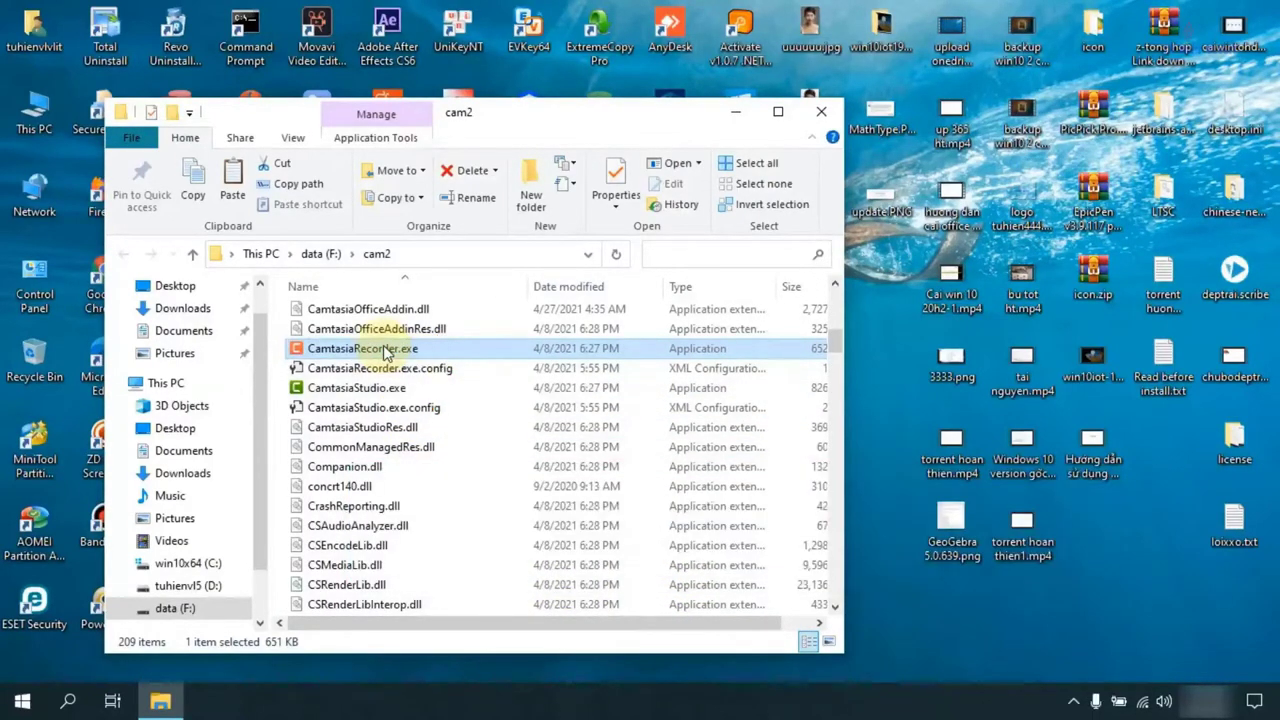
pyautogui.doubleClick(385, 350)
pyautogui.moveTo(305, 28); pyautogui.dragTo(624, 205)
# Try a custom capture region and the 1080p (1920x1080) size, and set the recording area back to full-screen Screen 1.
pyautogui.click(476, 321)
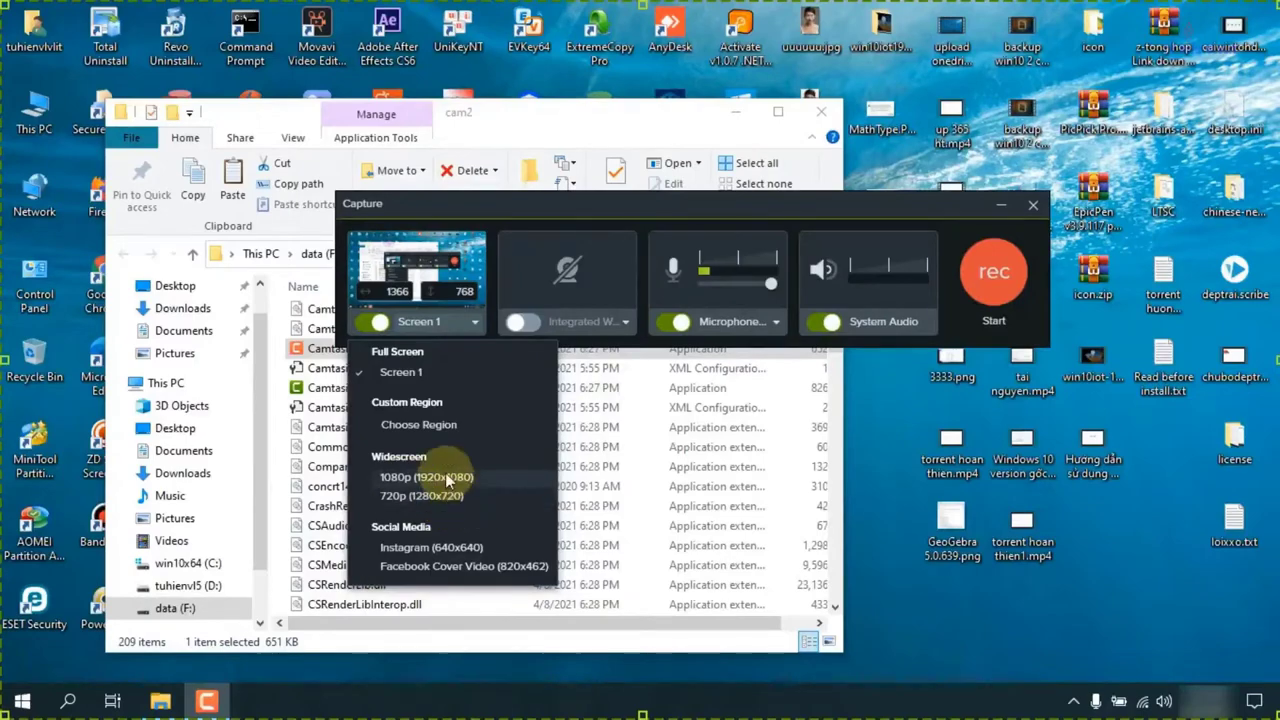
pyautogui.click(418, 424)
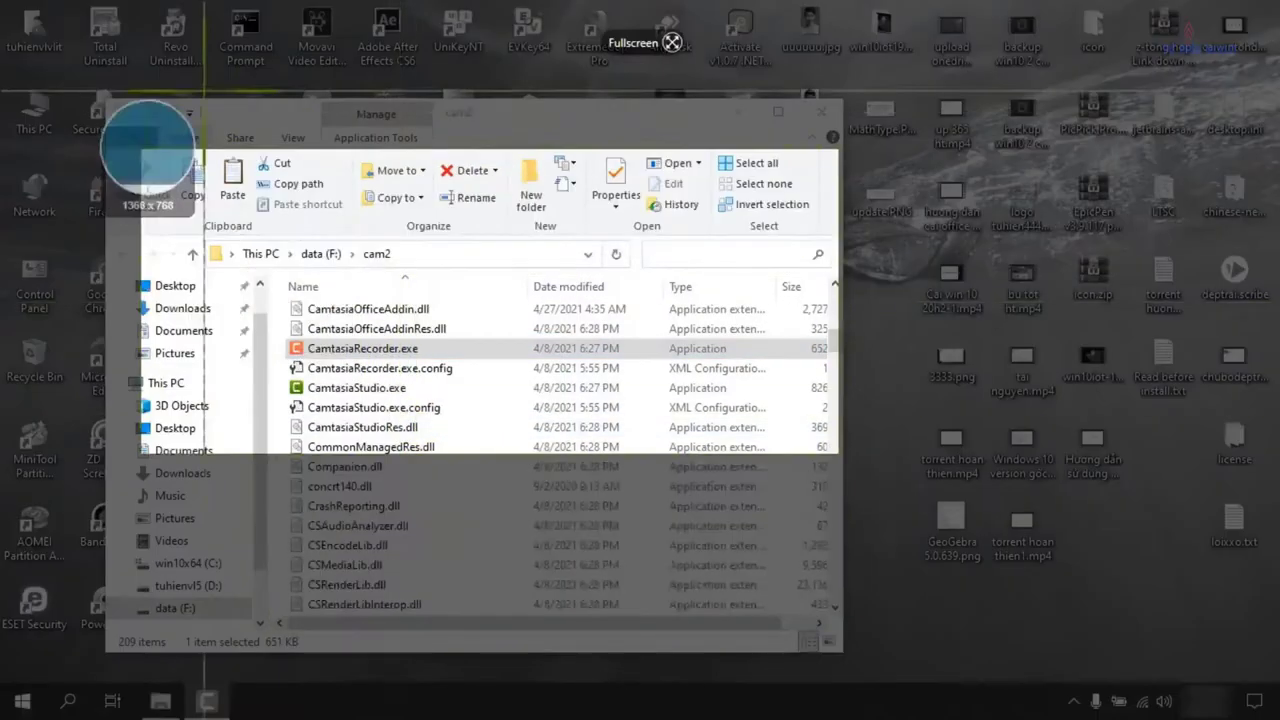
pyautogui.press('Escape')
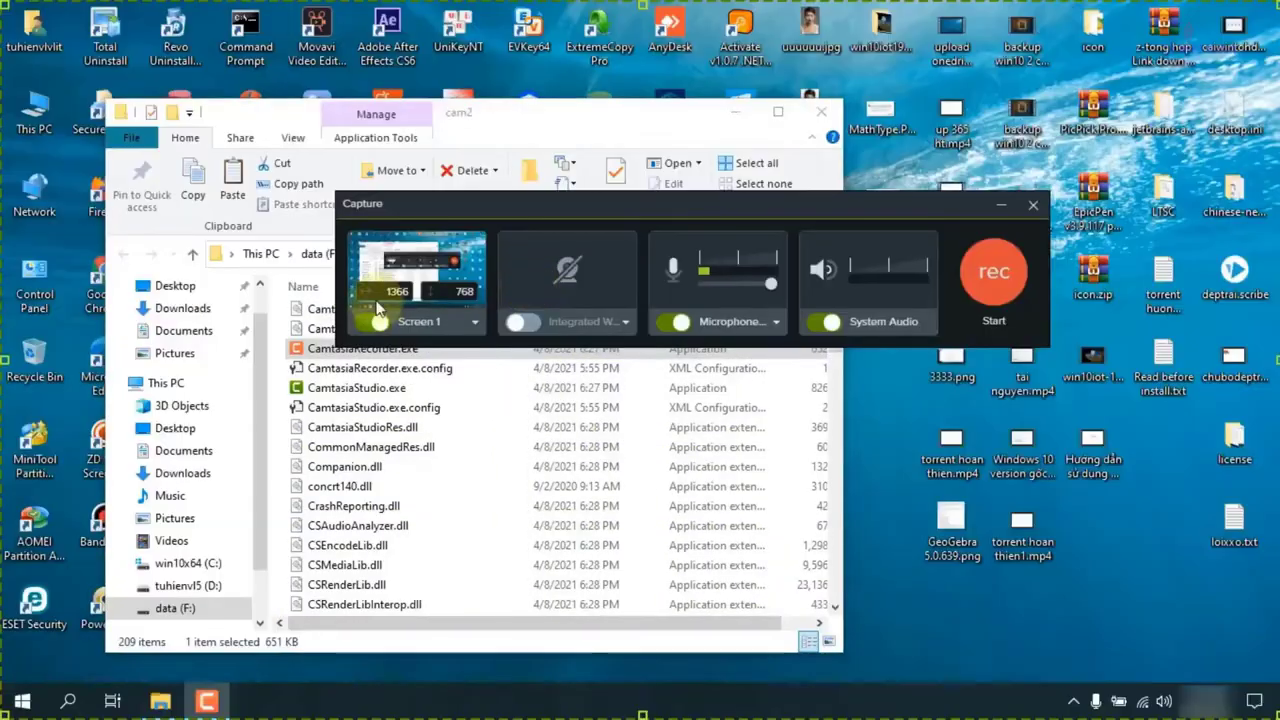
pyautogui.click(469, 322)
pyautogui.click(430, 467)
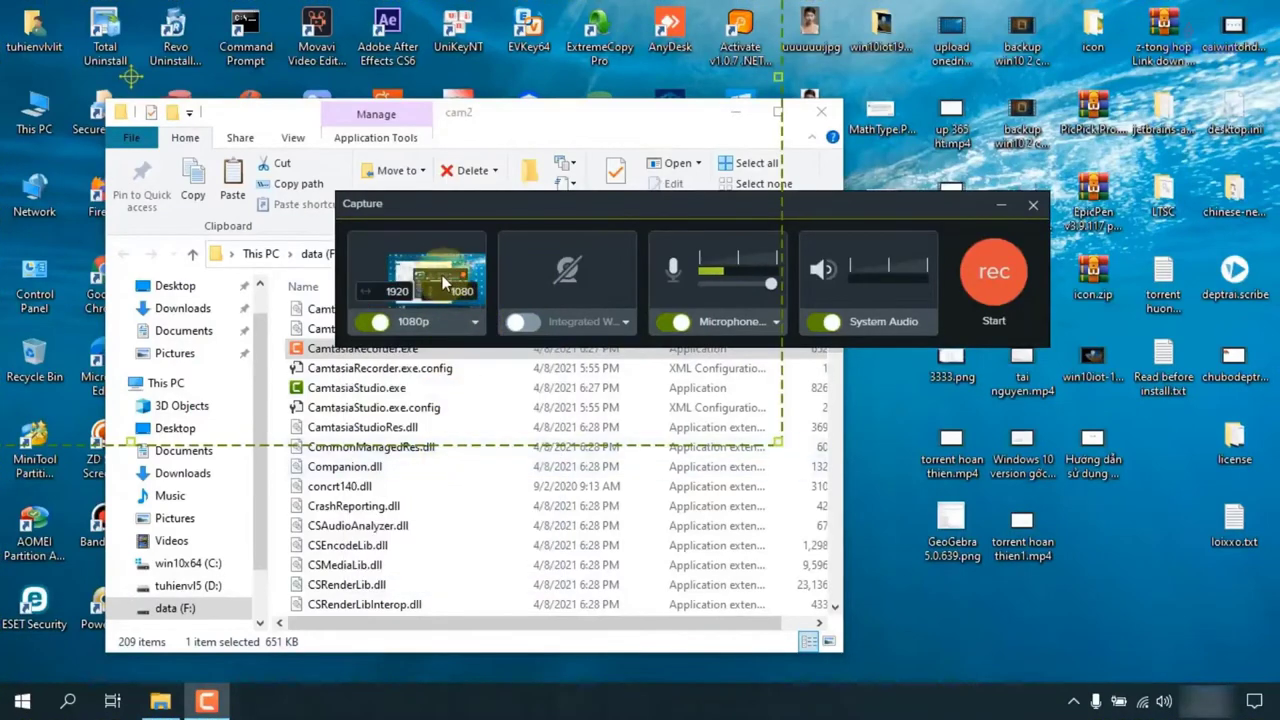
pyautogui.click(473, 322)
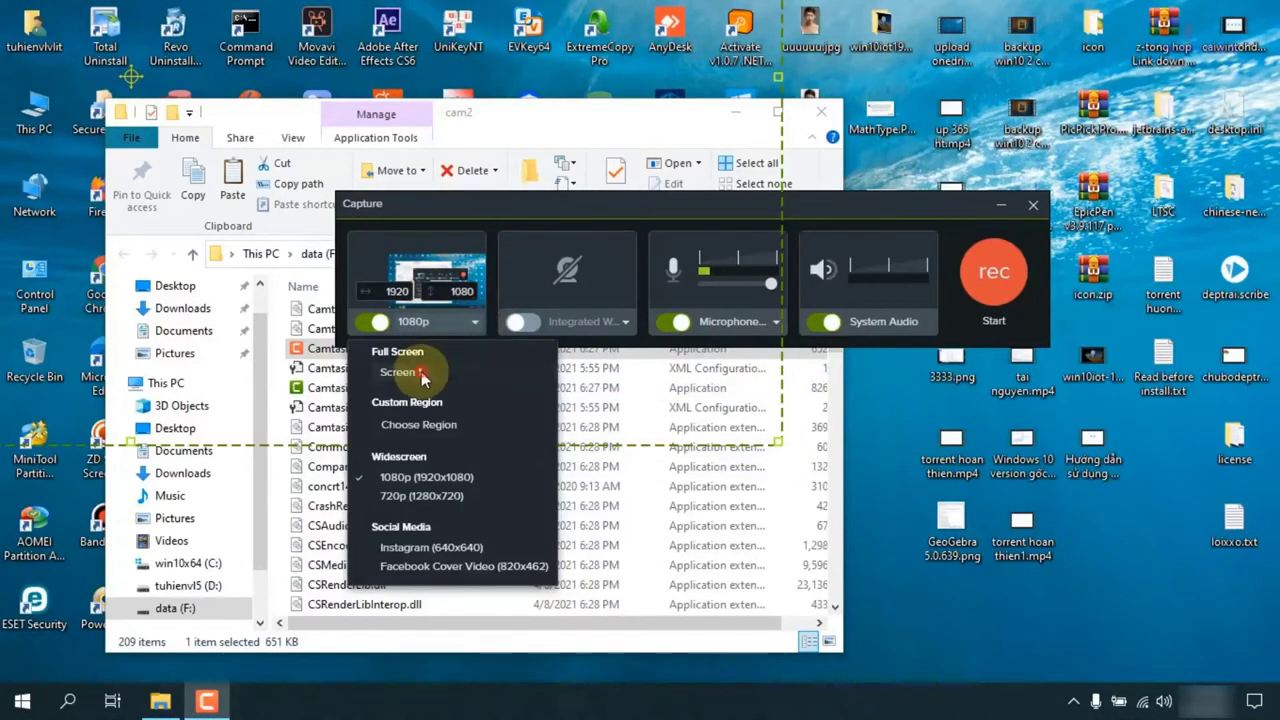
pyautogui.click(421, 371)
pyautogui.click(471, 323)
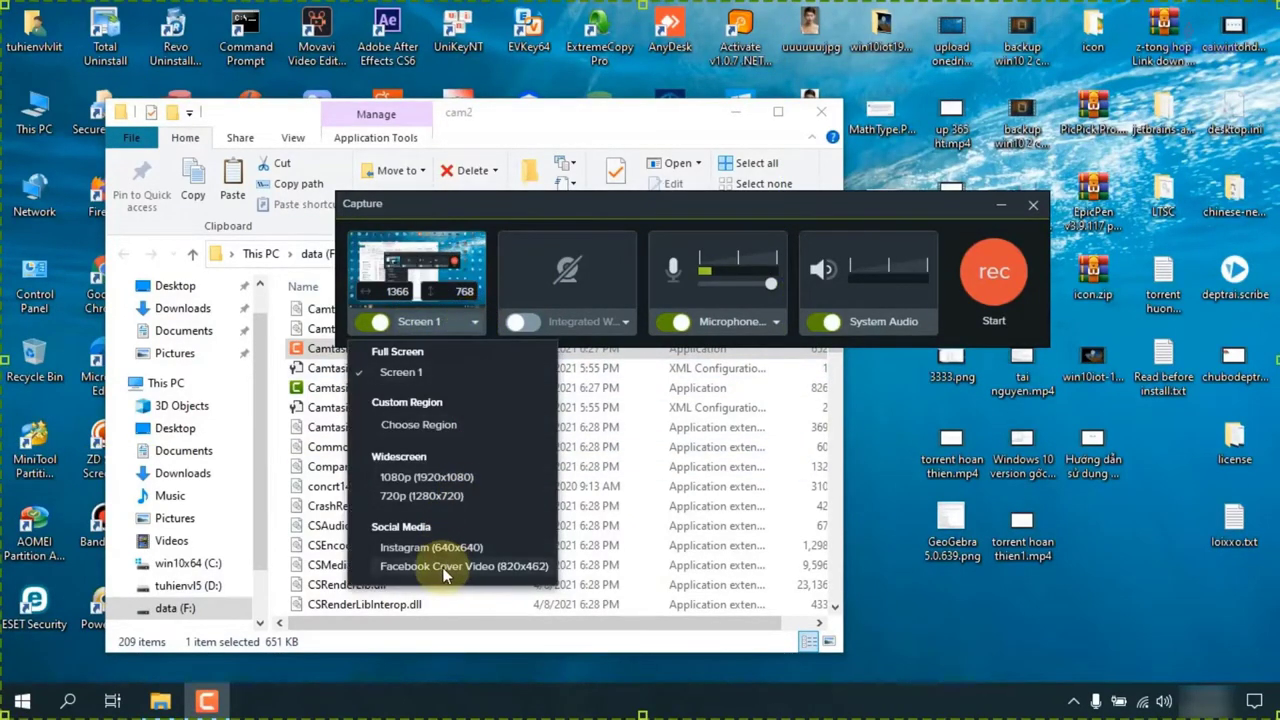
pyautogui.click(474, 322)
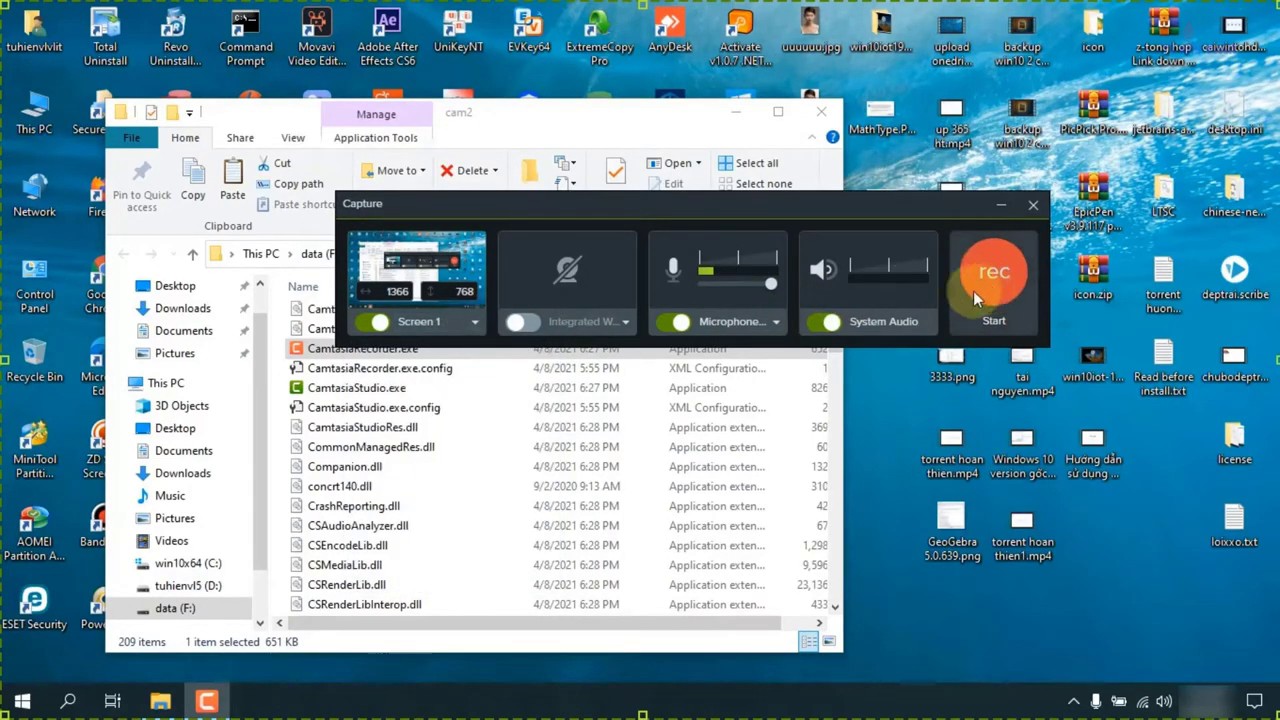
# Try disabling system audio in the recorder and enable it again.
pyautogui.moveTo(768, 226); pyautogui.dragTo(628, 350)
pyautogui.click(635, 445)
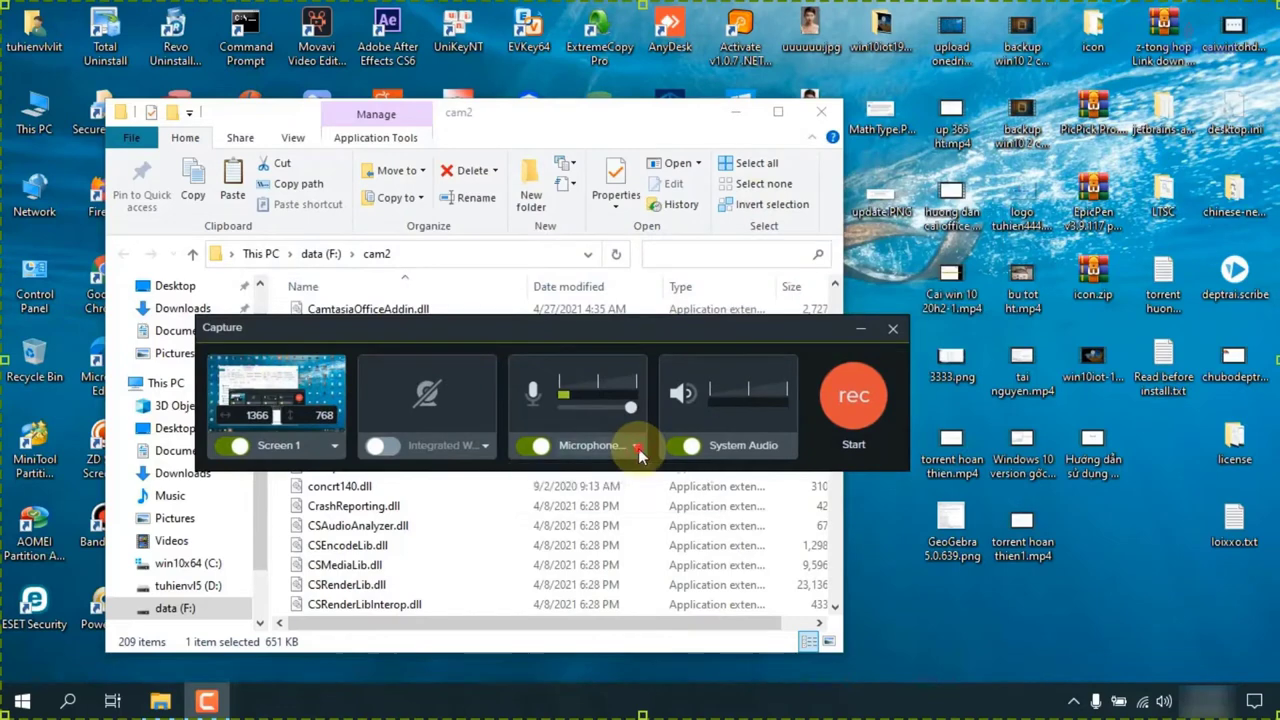
pyautogui.click(778, 444)
pyautogui.click(692, 445)
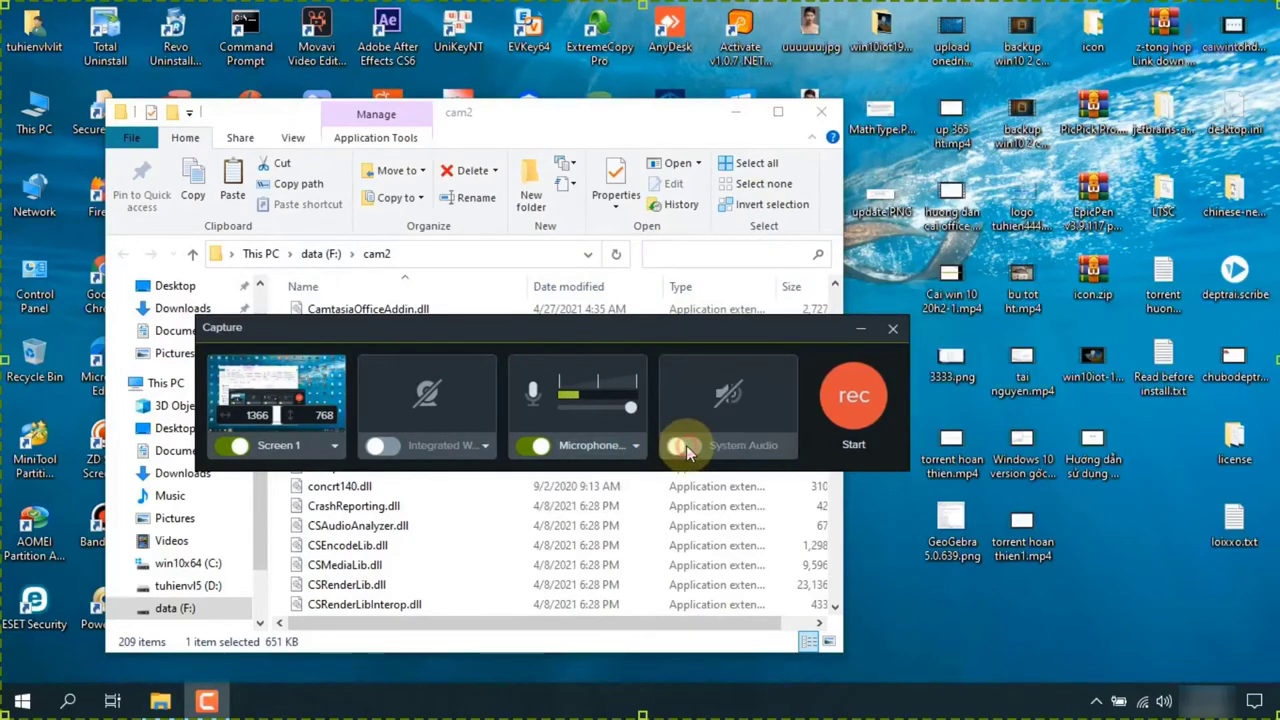
pyautogui.click(692, 445)
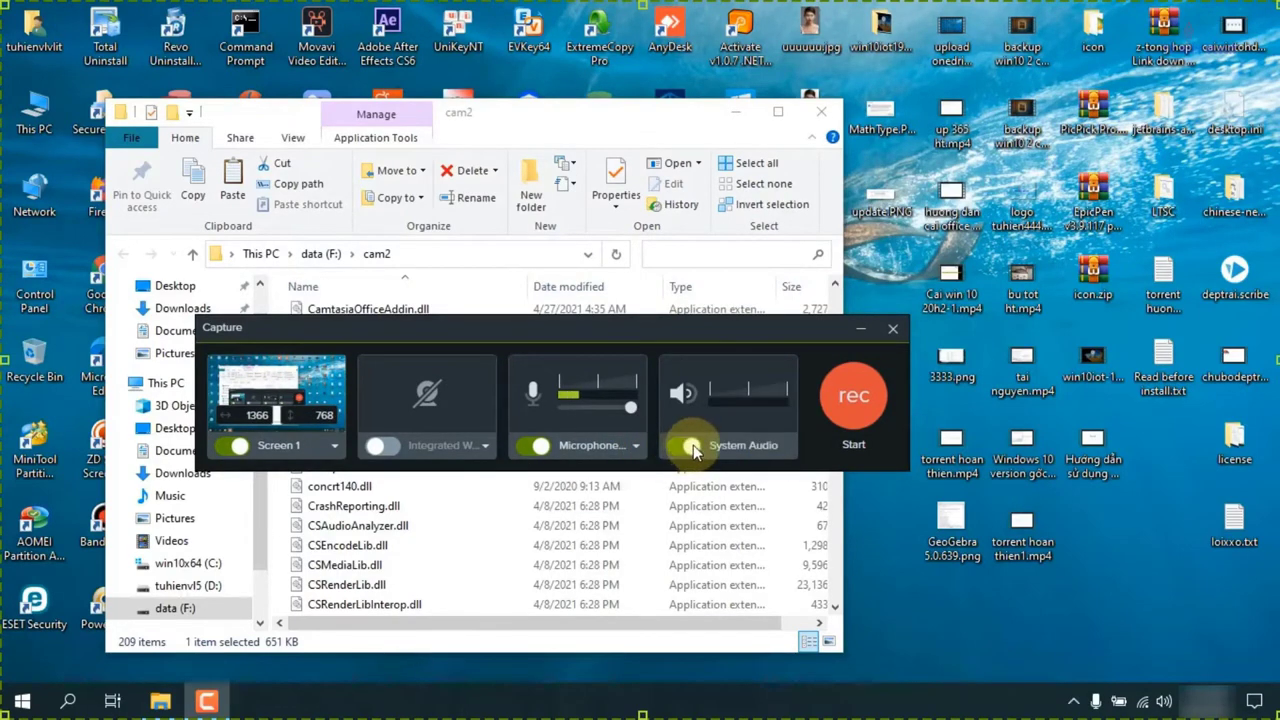
# Record a short full-screen clip with microphone and system audio, stop the recording, and close the recorder.
pyautogui.click(843, 395)
pyautogui.moveTo(371, 334); pyautogui.dragTo(477, 292)
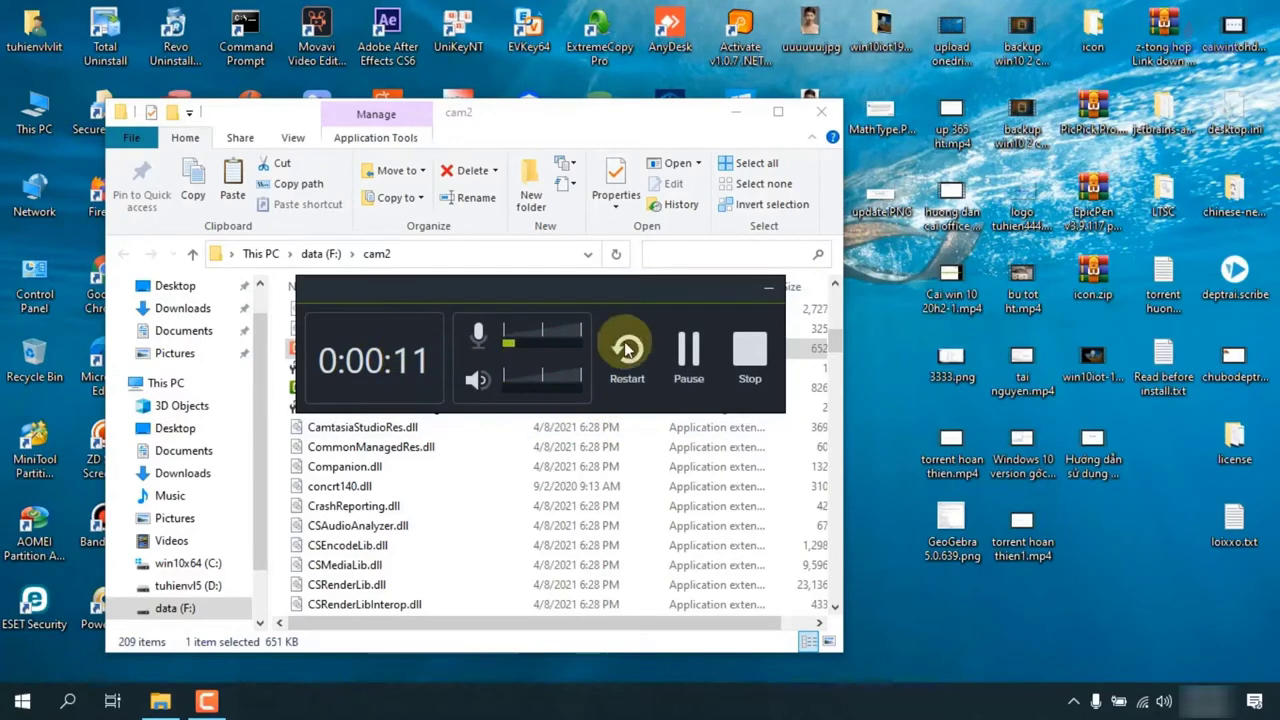
pyautogui.click(750, 362)
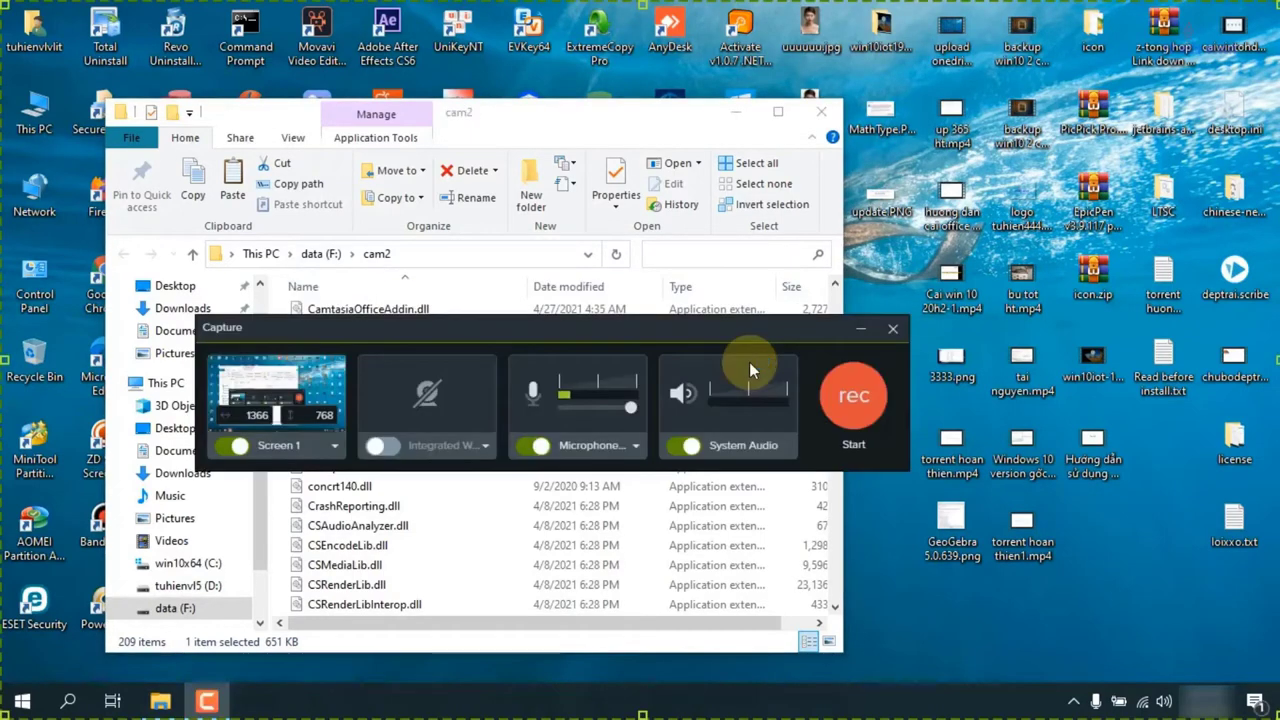
pyautogui.click(893, 329)
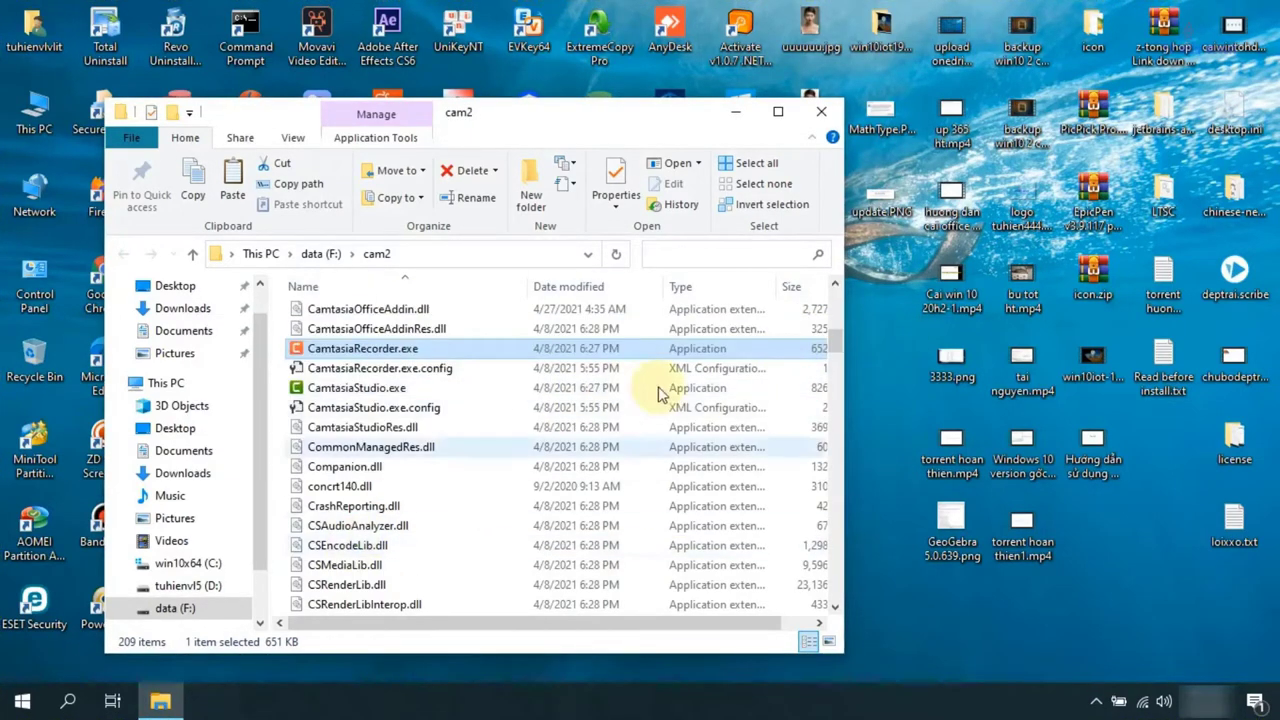
pyautogui.moveTo(835, 341); pyautogui.dragTo(834, 403)
pyautogui.scroll(-4, 834, 403)
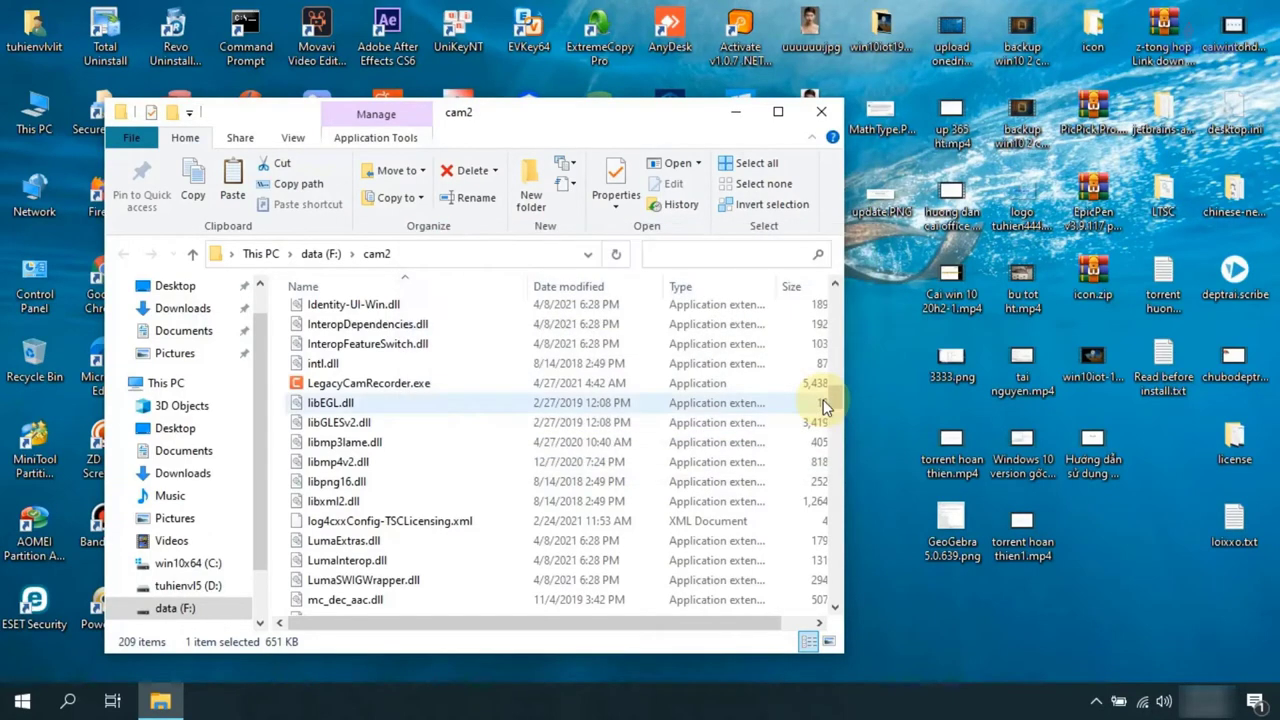
pyautogui.click(736, 111)
pyautogui.click(160, 703)
pyautogui.click(160, 703)
pyautogui.click(160, 703)
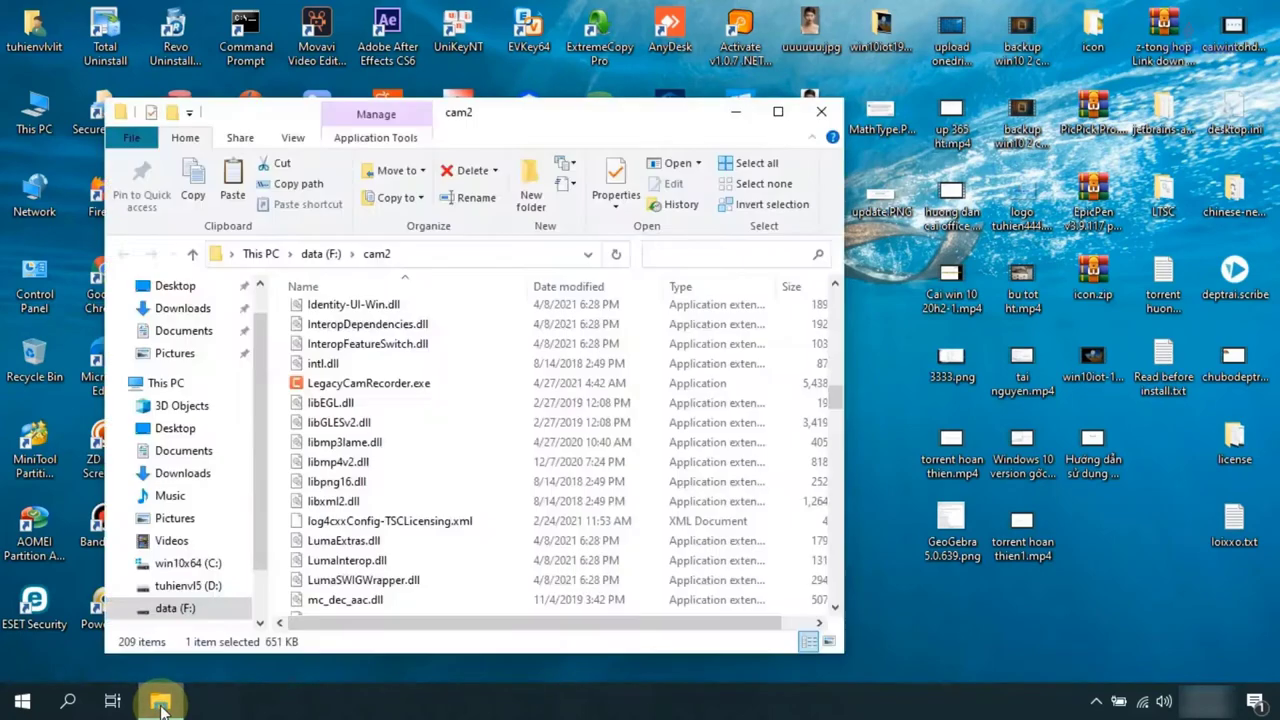
pyautogui.click(160, 703)
pyautogui.click(160, 703)
pyautogui.click(160, 703)
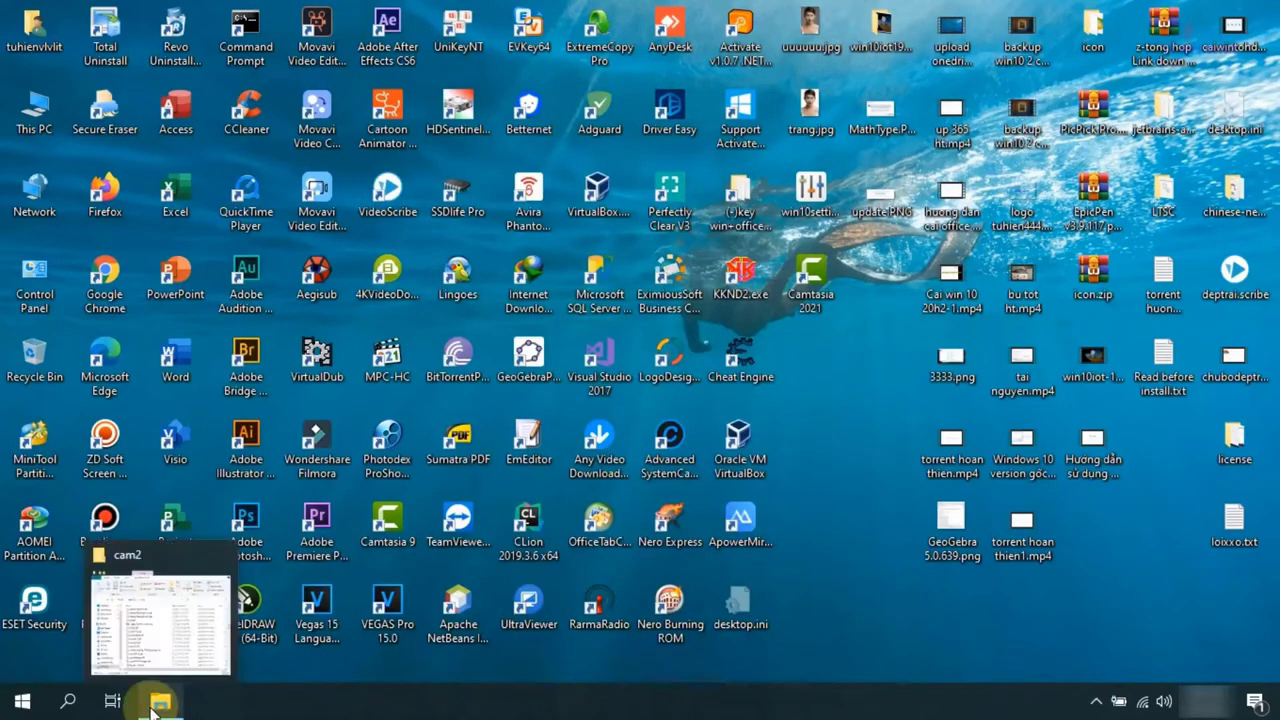
pyautogui.click(162, 704)
pyautogui.click(162, 704)
pyautogui.click(162, 704)
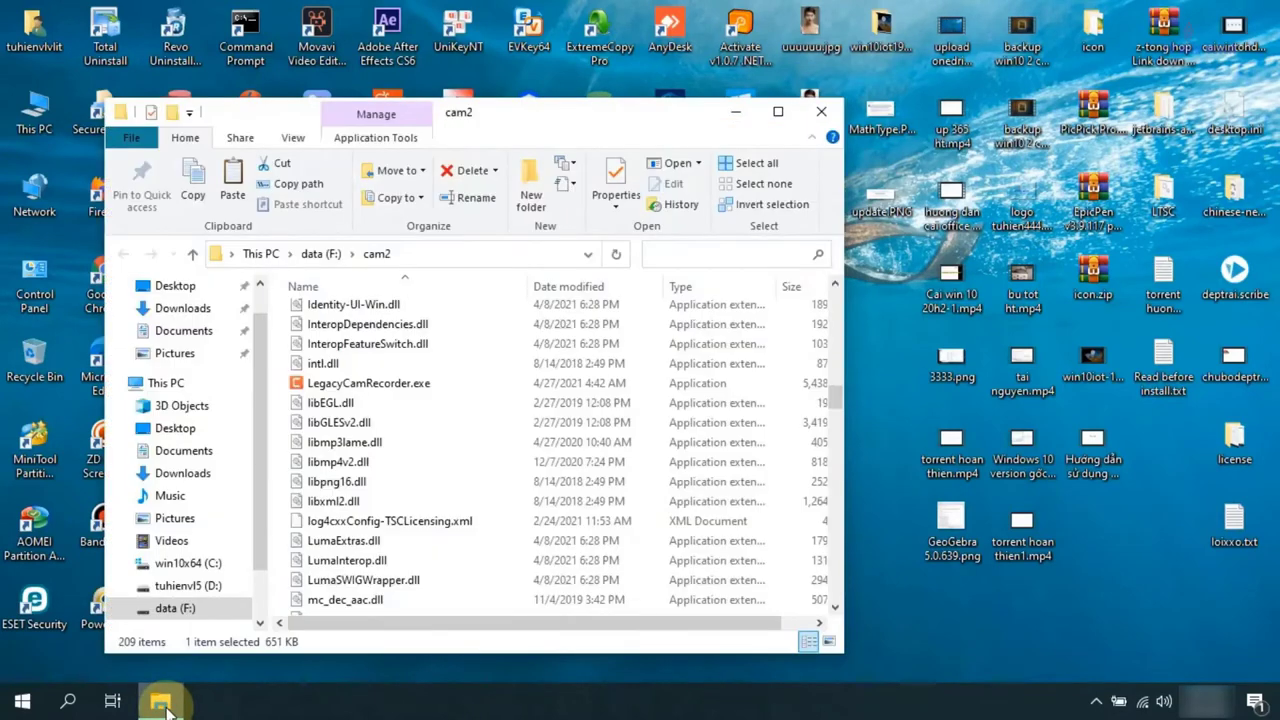
# Play the start of the new screen recording in the Camtasia editor and pause it at about 3 seconds.
pyautogui.press('F10')
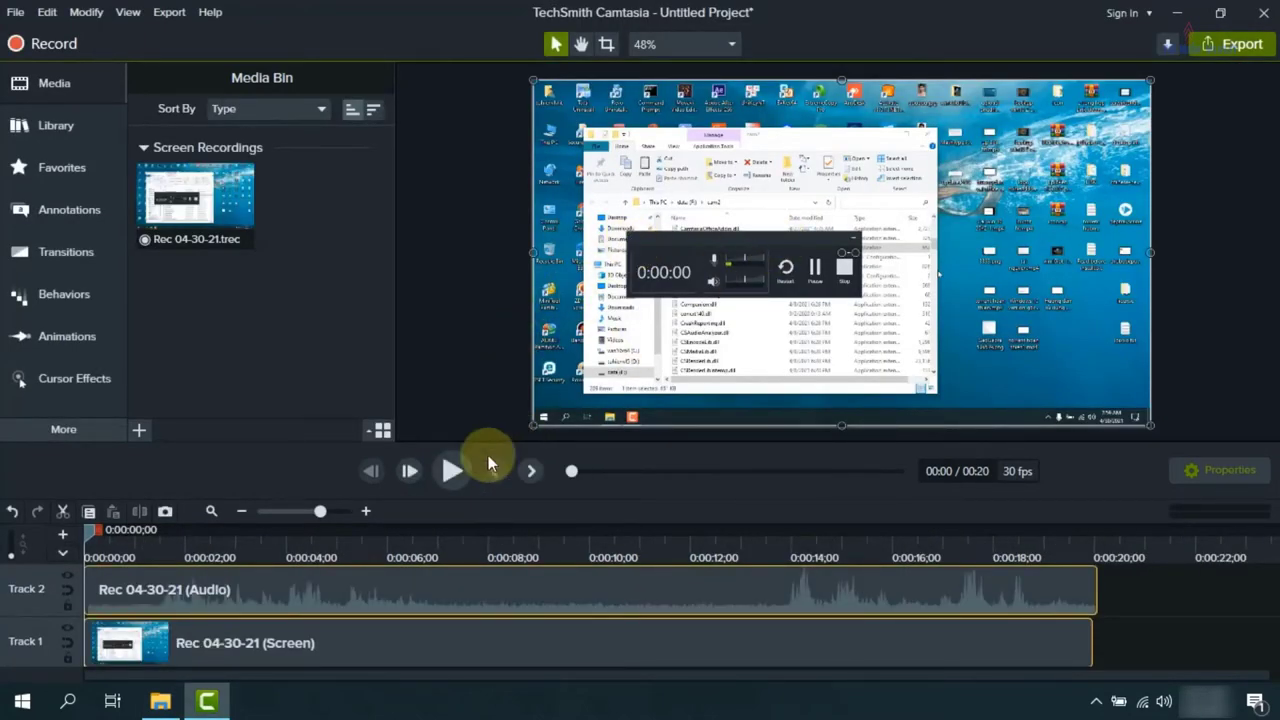
pyautogui.click(453, 471)
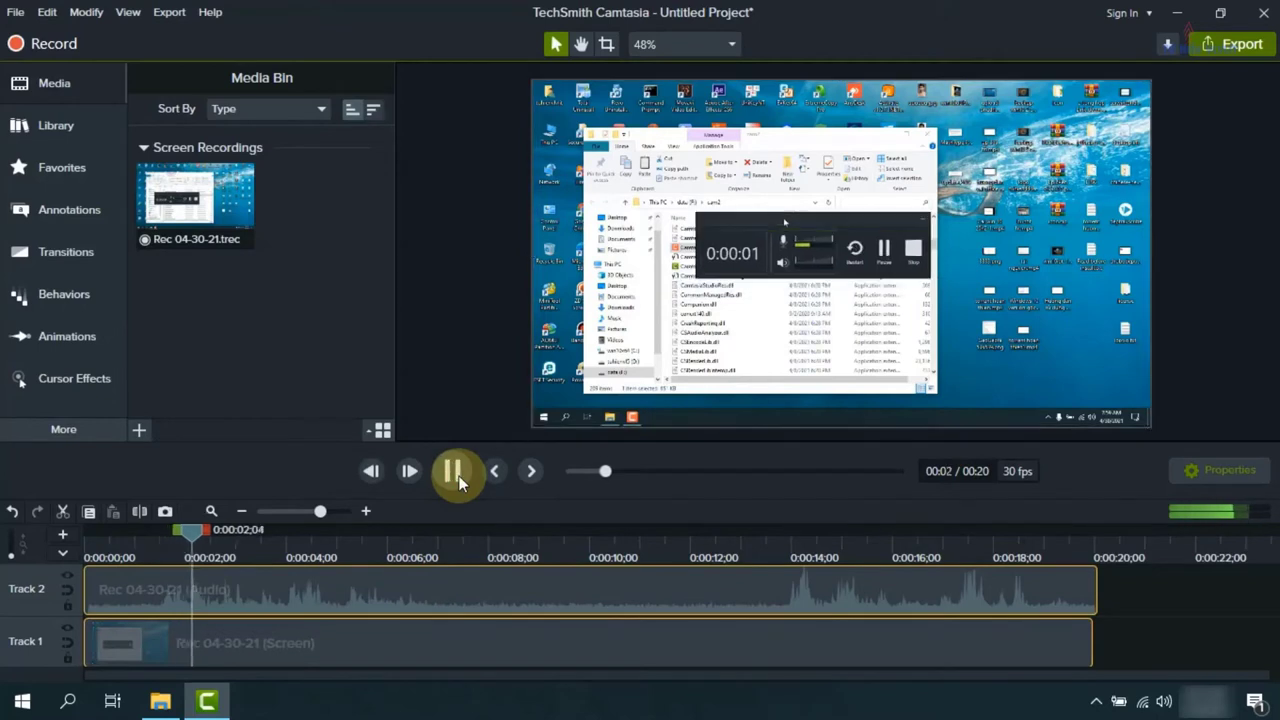
pyautogui.click(455, 473)
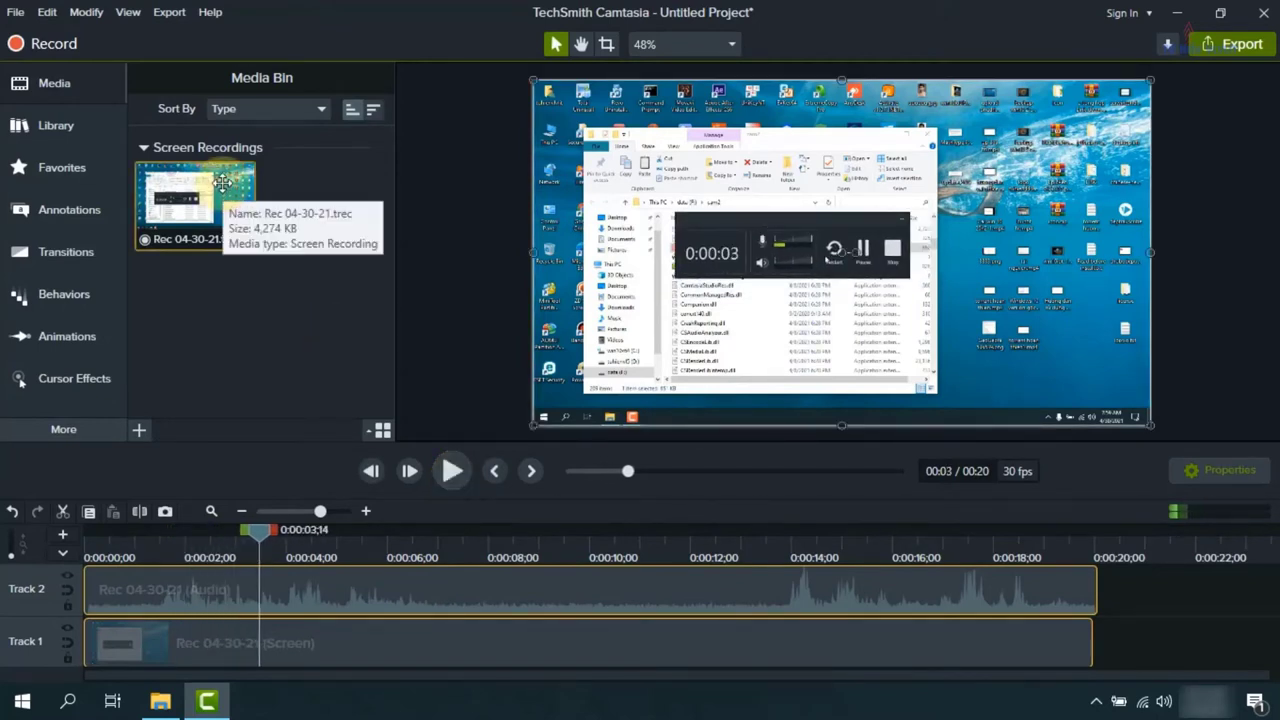
# Check the installed Camtasia version and license type in the program's About information.
pyautogui.click(321, 108)
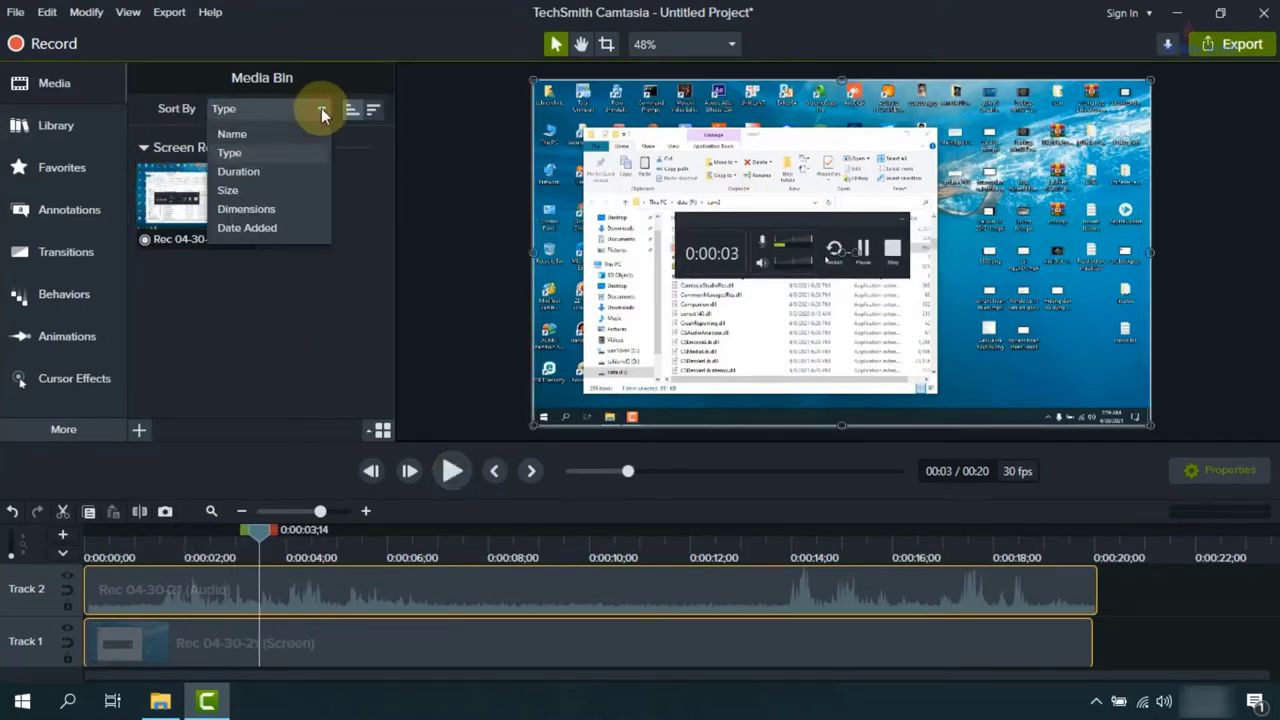
pyautogui.click(210, 12)
pyautogui.click(252, 239)
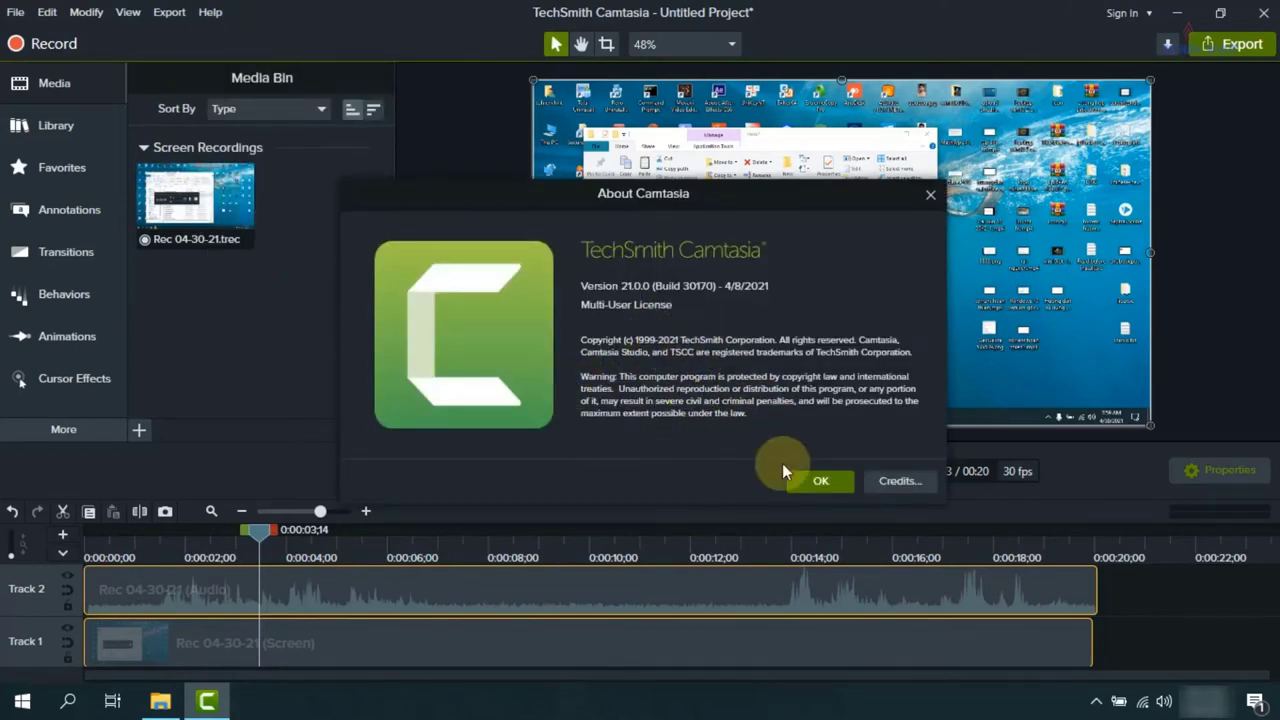
pyautogui.click(816, 480)
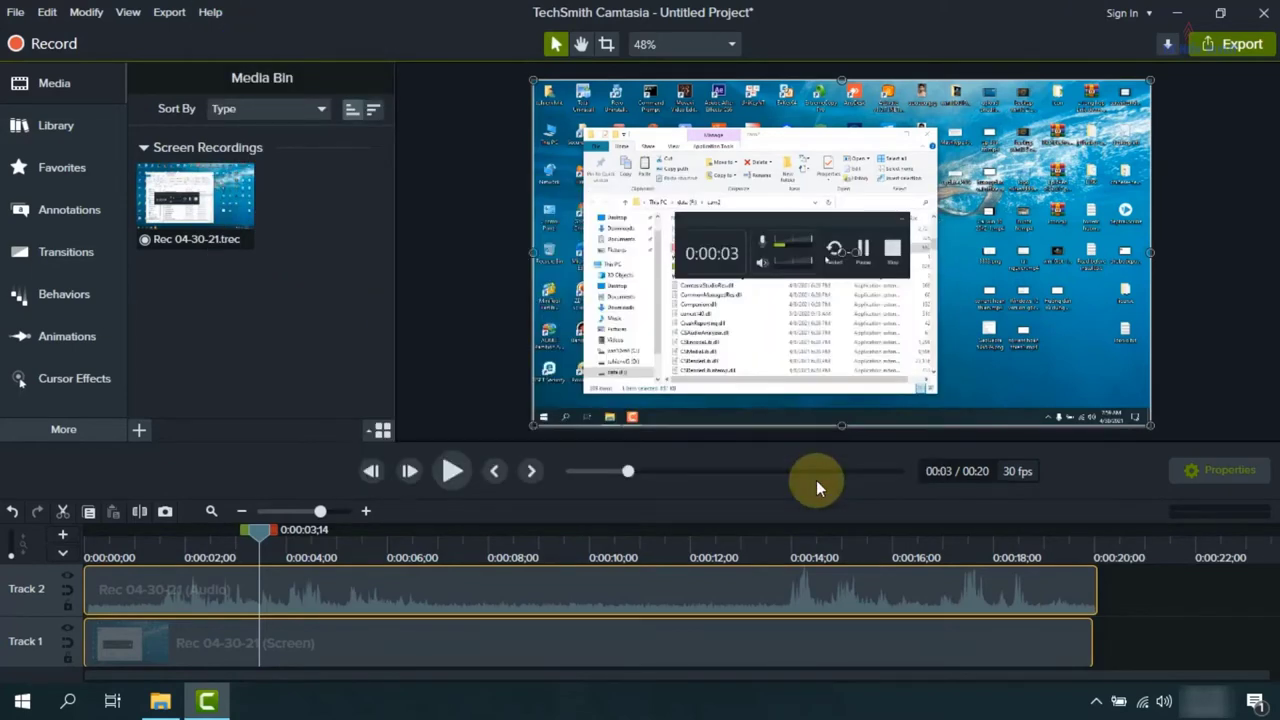
# Try the MP4 only (up to 1080p) preset in the Production Wizard and cancel the export.
pyautogui.click(1228, 44)
pyautogui.click(1148, 80)
pyautogui.click(791, 186)
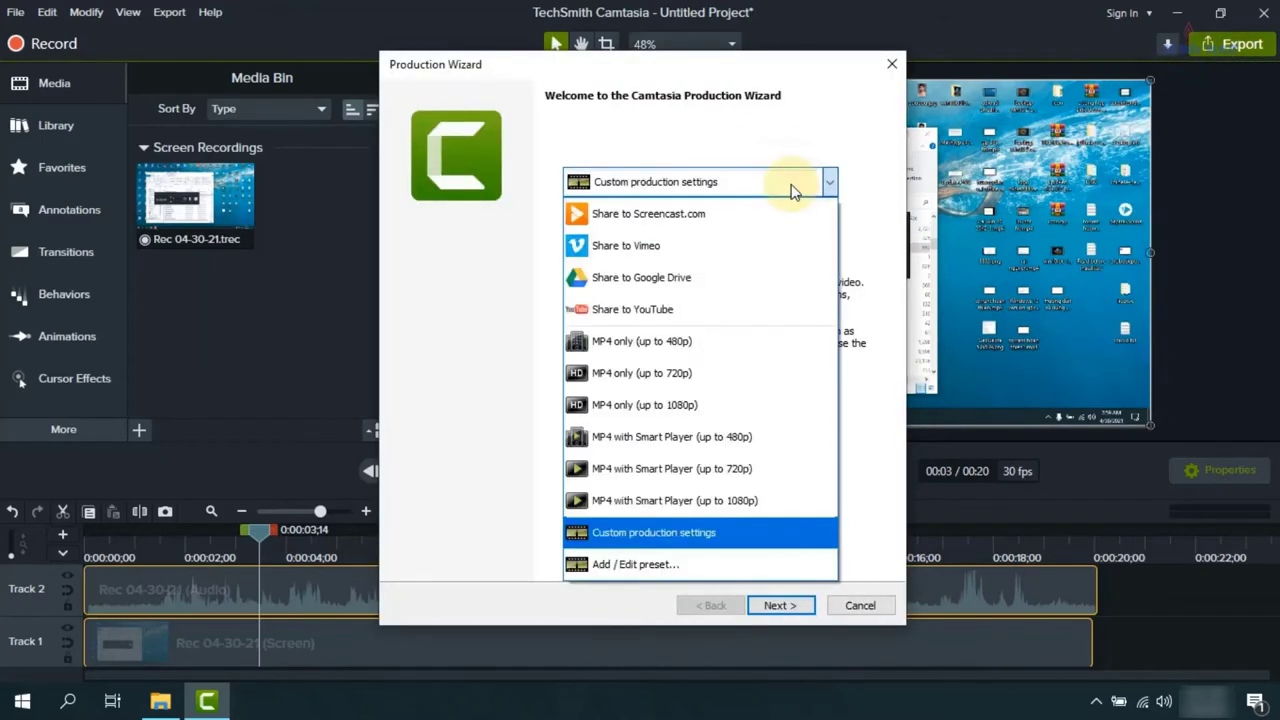
pyautogui.click(650, 404)
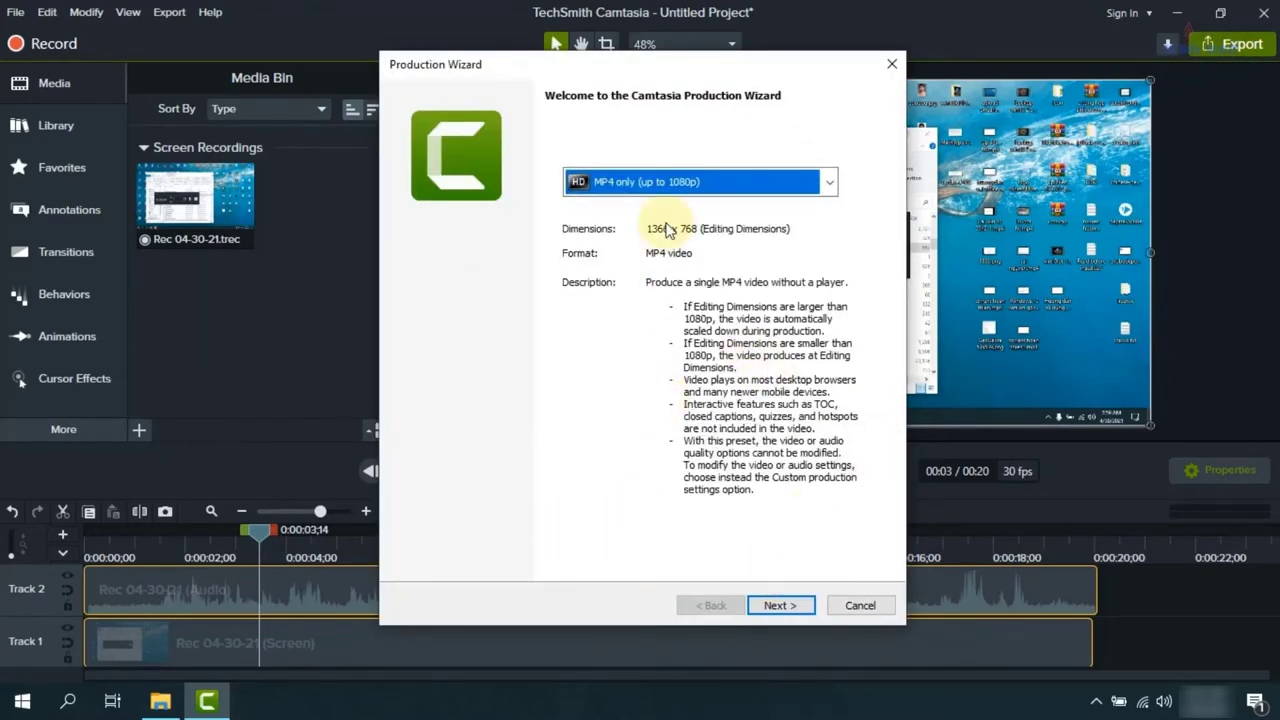
pyautogui.click(858, 605)
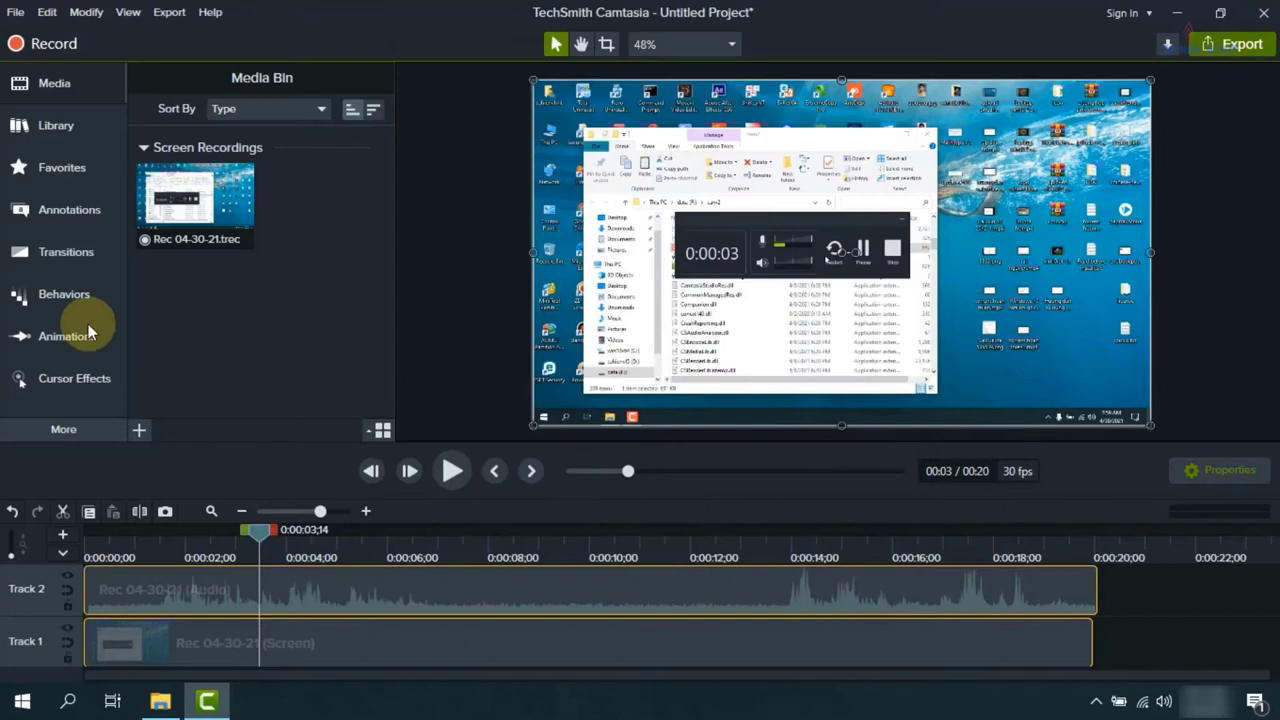
# Look through the audio effects and the interactivity tools for adding quizzes.
pyautogui.click(86, 426)
pyautogui.click(208, 469)
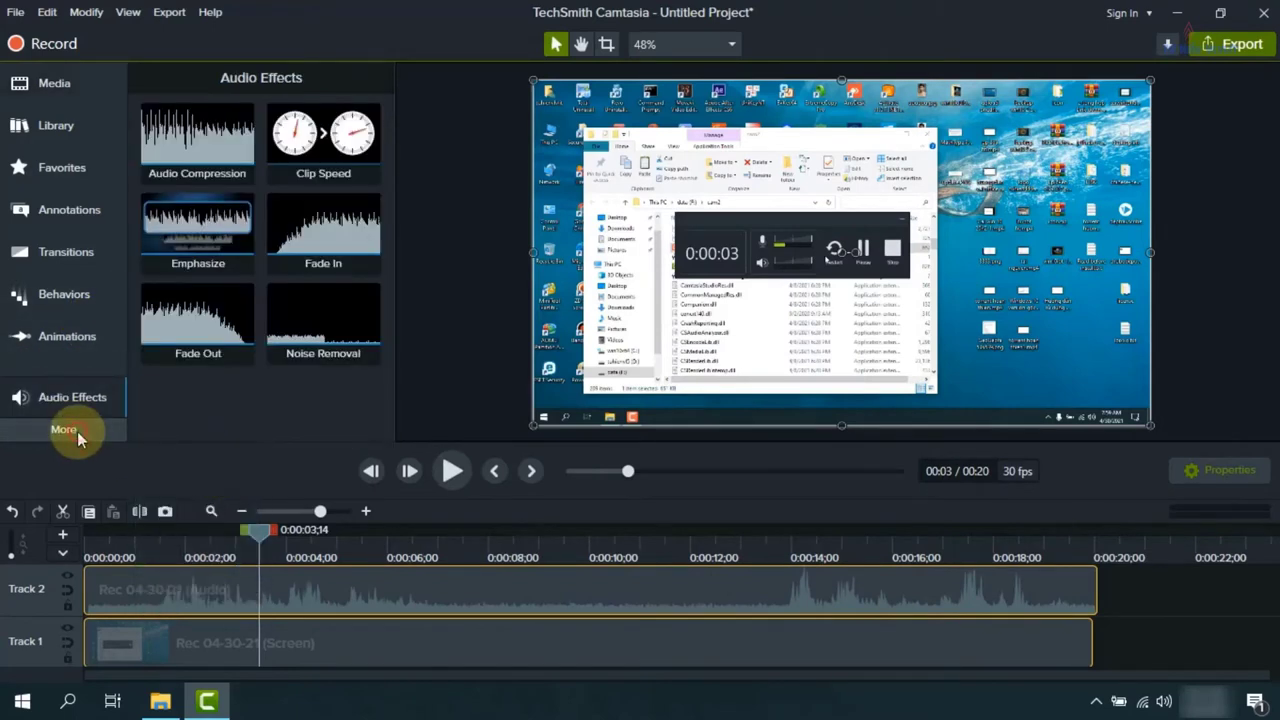
pyautogui.click(77, 429)
pyautogui.click(210, 428)
pyautogui.click(63, 429)
pyautogui.click(190, 551)
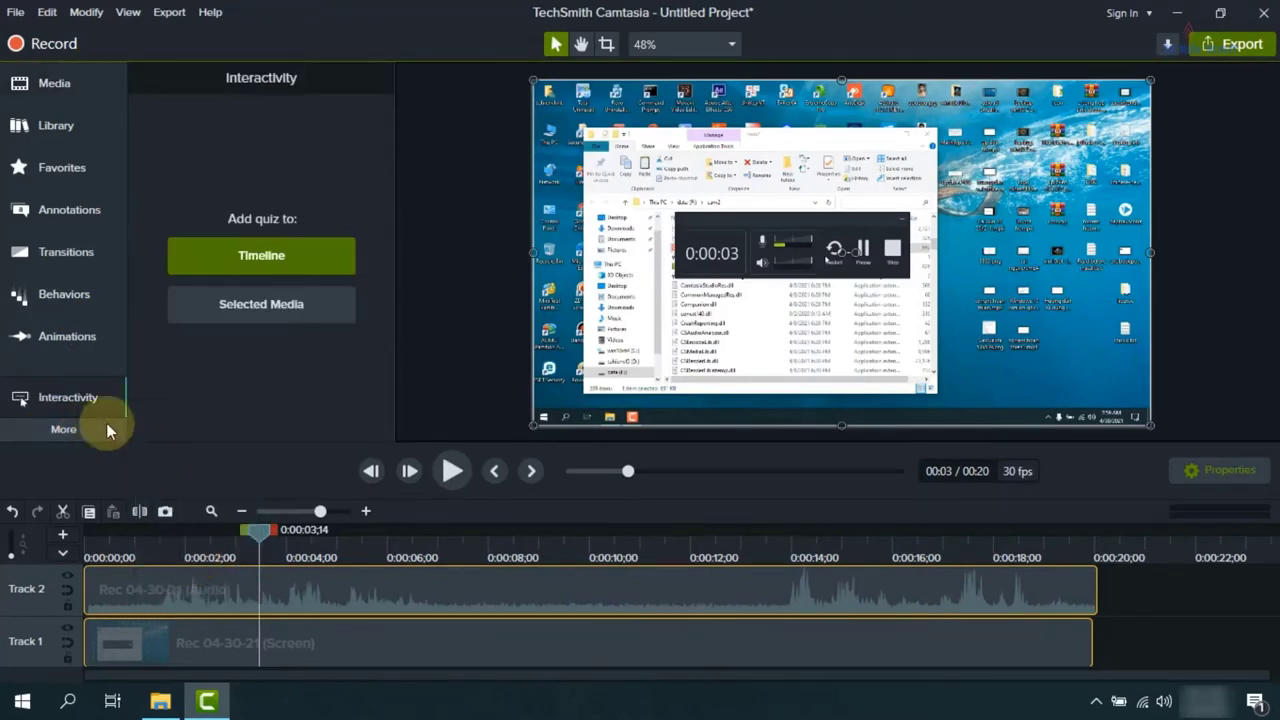
pyautogui.click(71, 431)
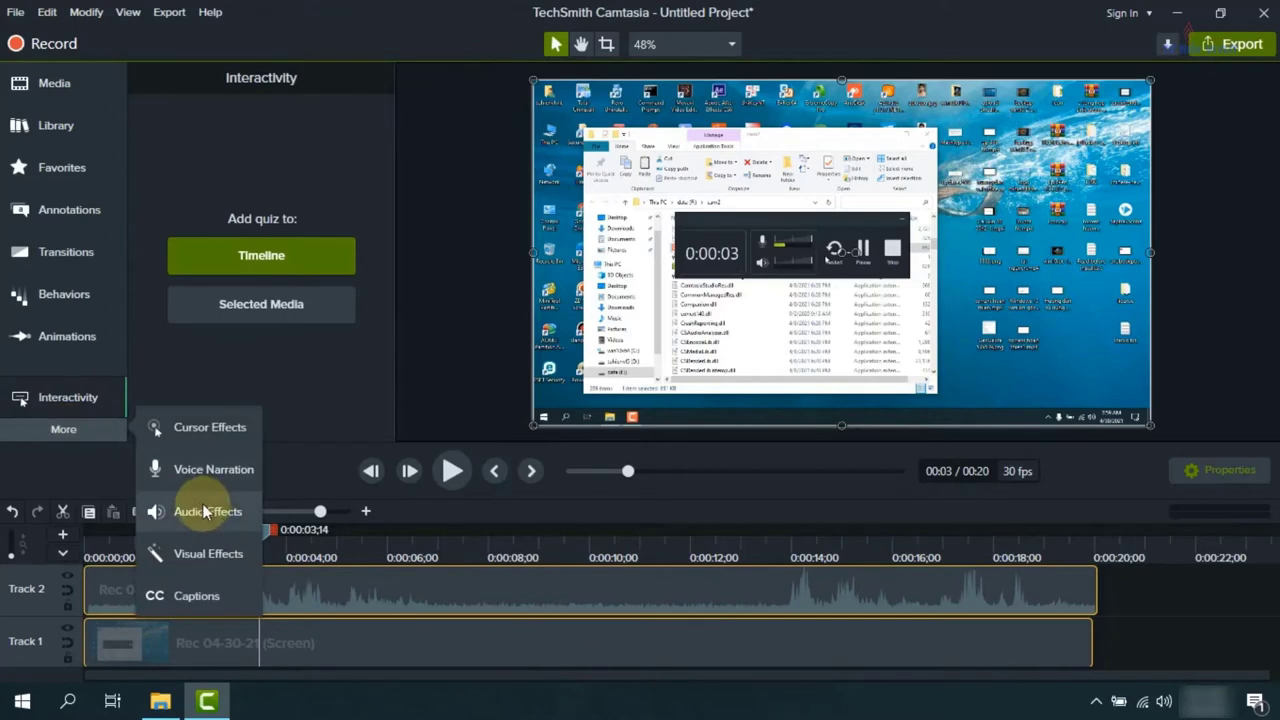
# Add a quiz to the timeline at about 3 seconds, view its options, and hide the properties.
pyautogui.click(222, 251)
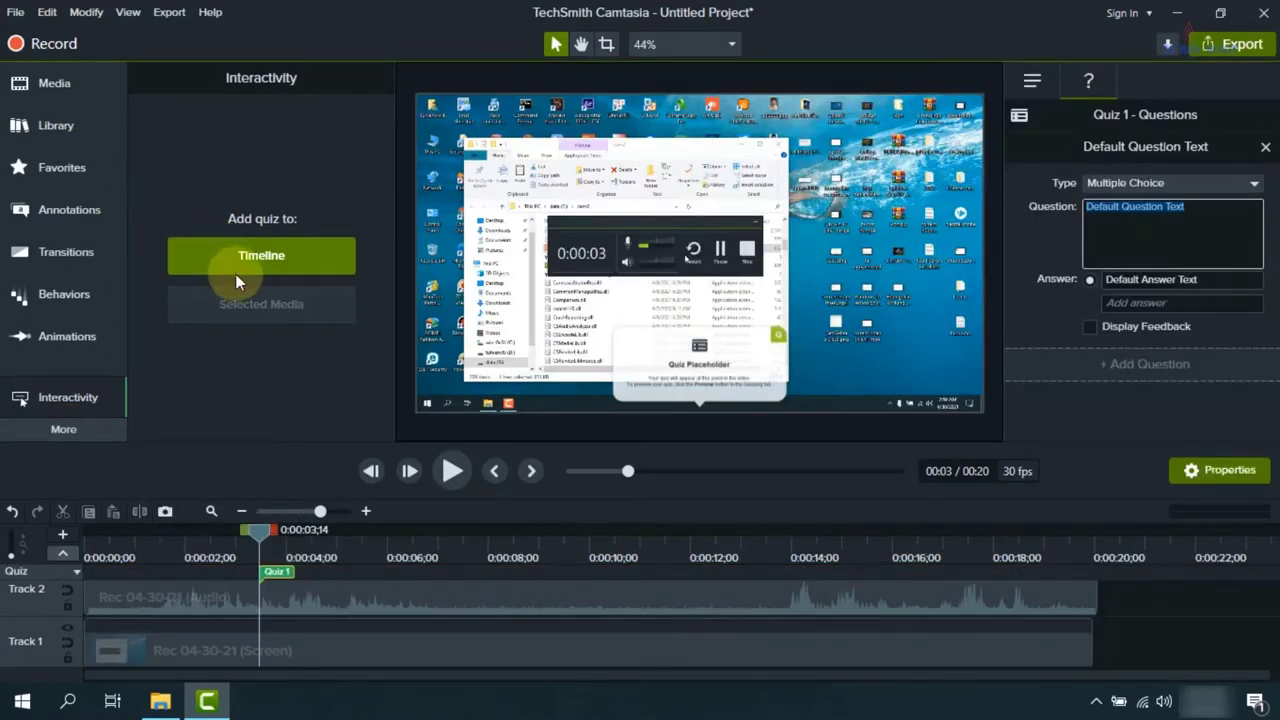
pyautogui.click(70, 429)
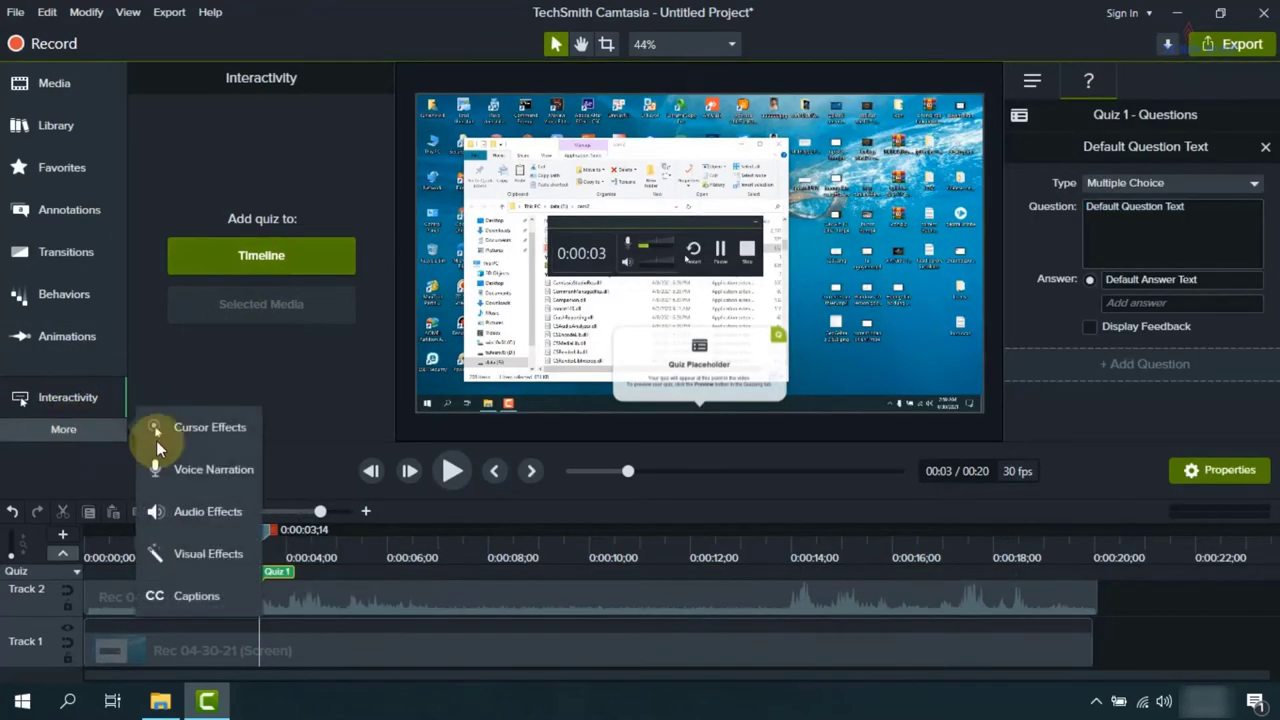
pyautogui.click(205, 428)
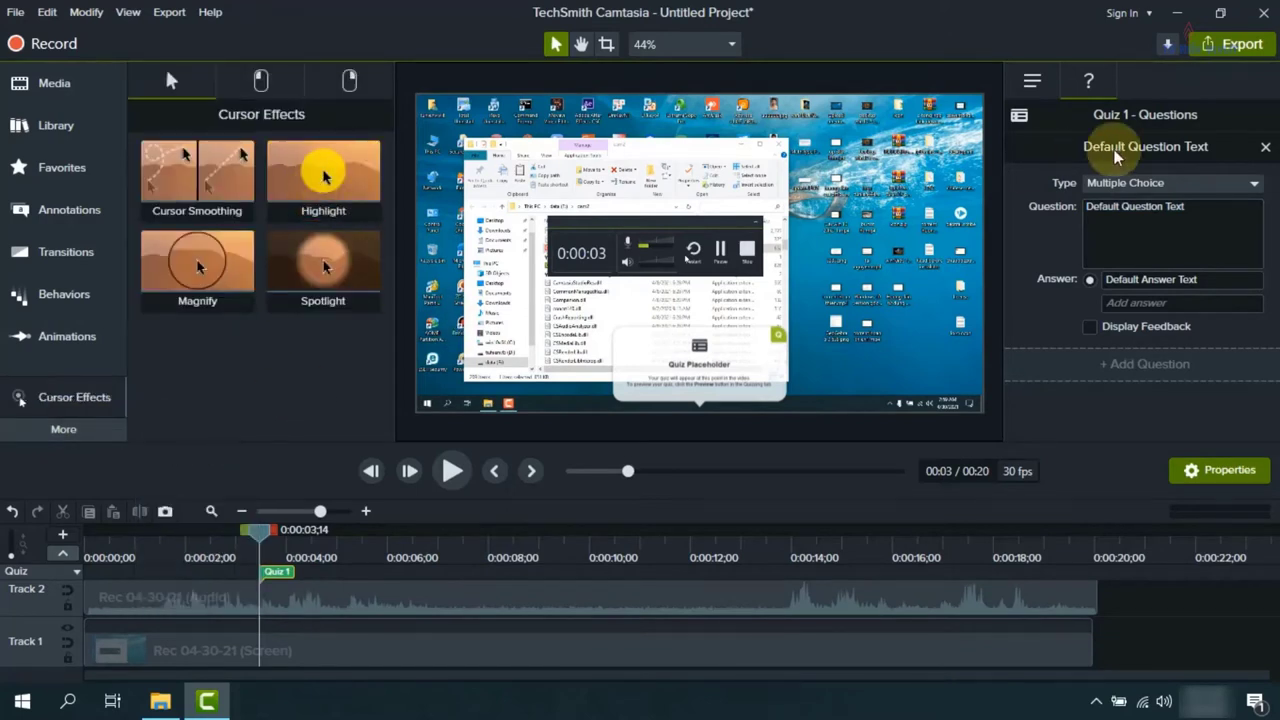
pyautogui.click(1031, 78)
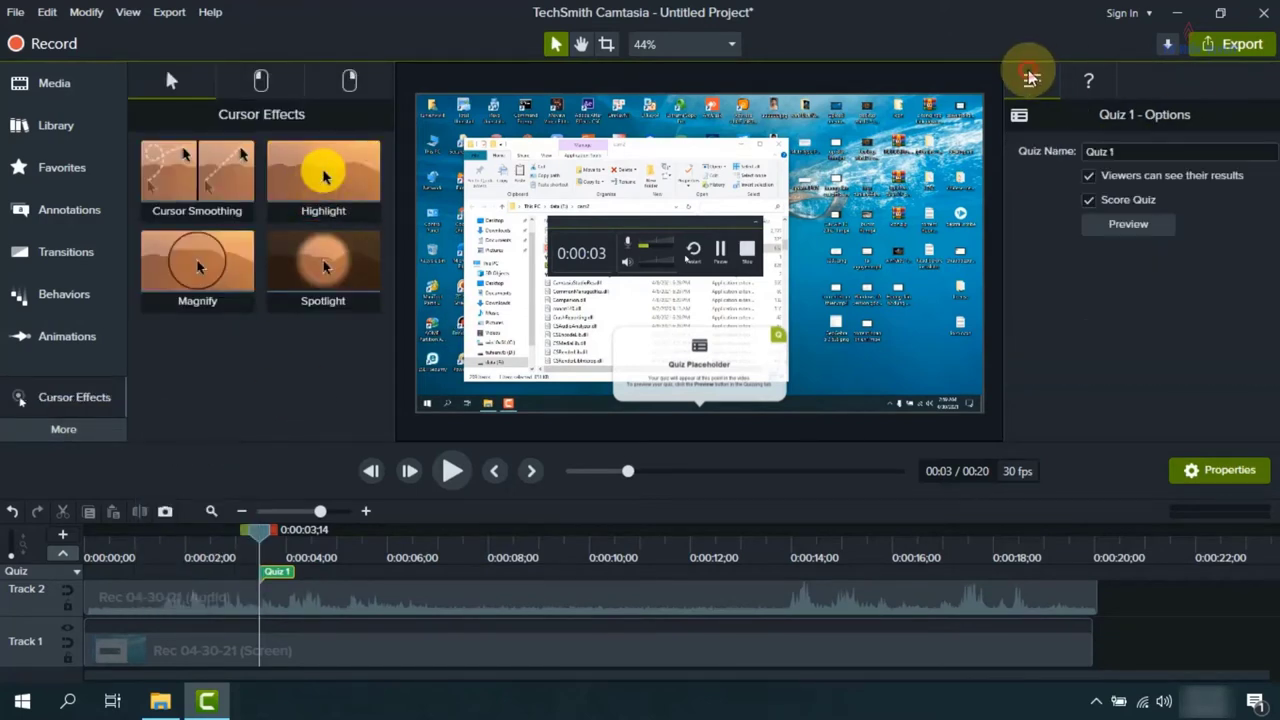
pyautogui.click(1195, 470)
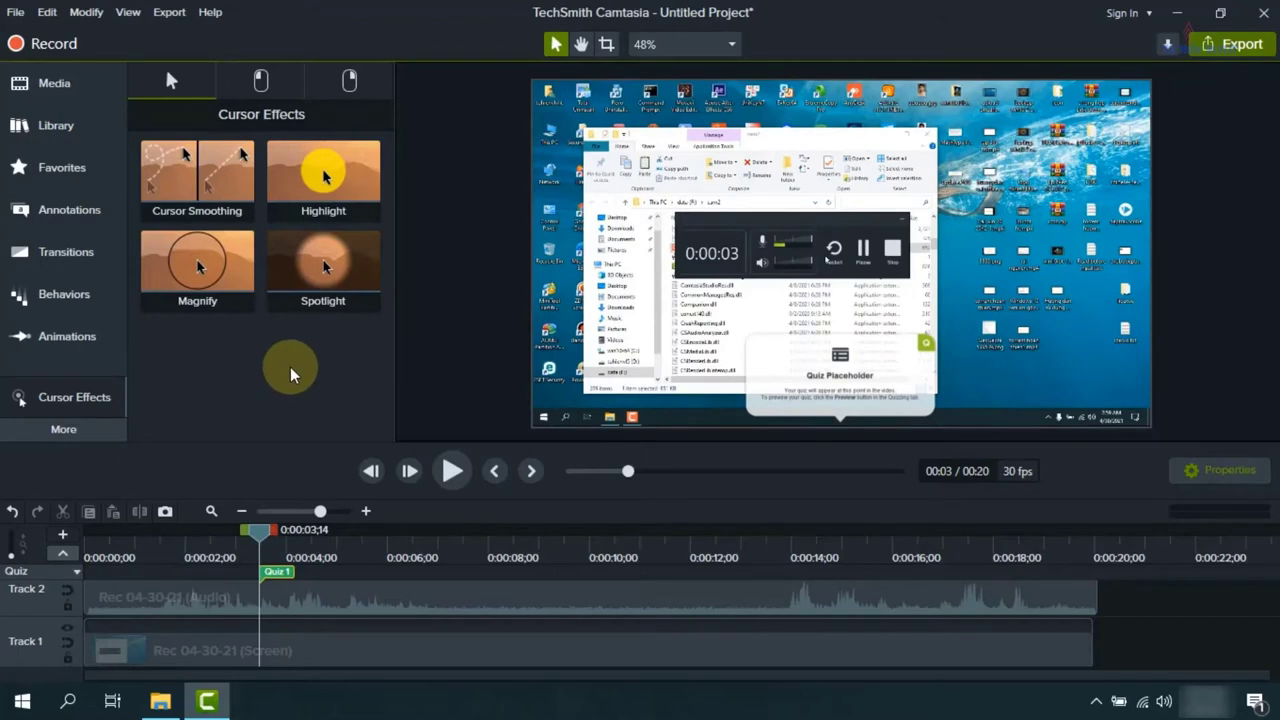
# Set the project's canvas dimensions to 1080p HD (1920x1080) and apply the settings.
pyautogui.click(730, 46)
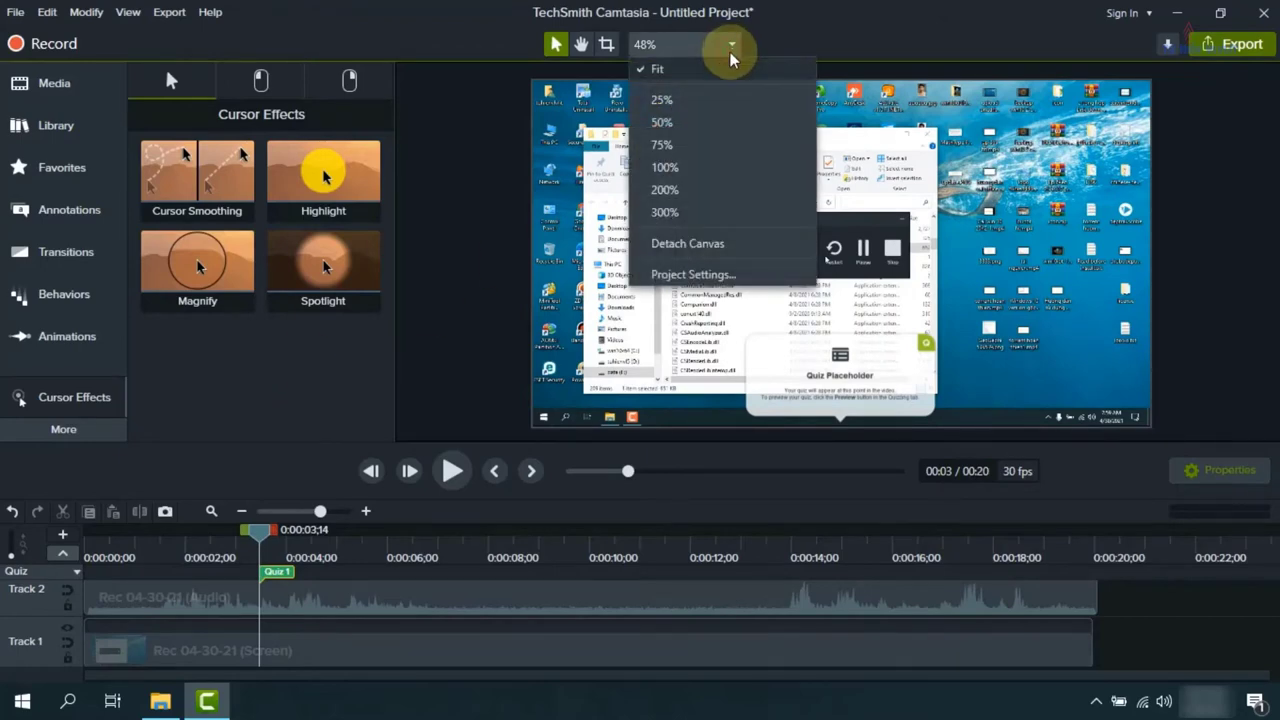
pyautogui.click(700, 275)
pyautogui.click(770, 265)
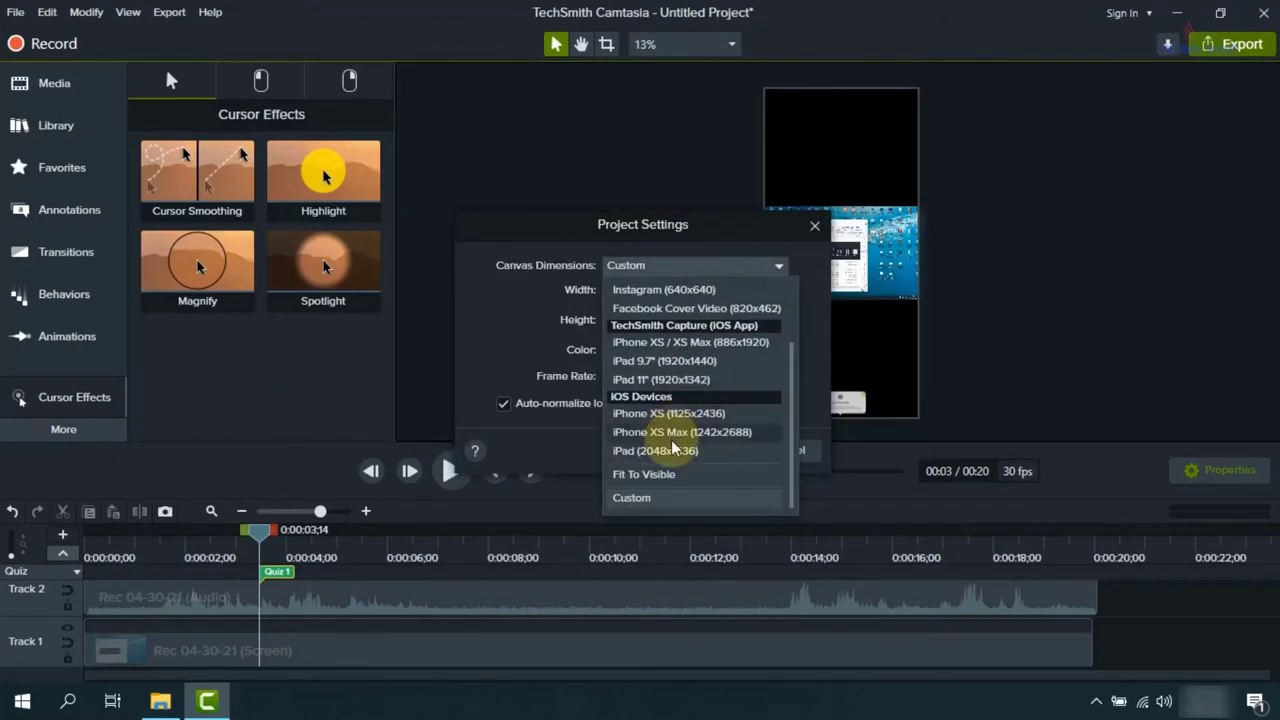
pyautogui.scroll(3, 689, 360)
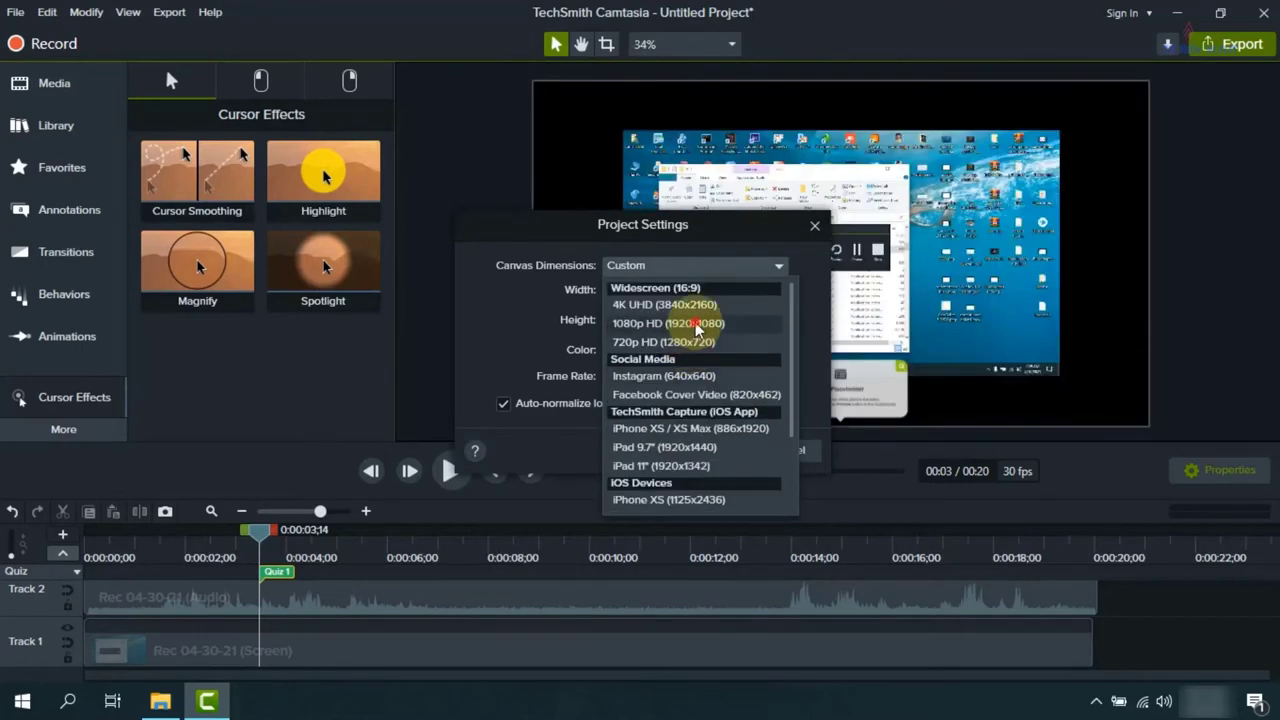
pyautogui.click(700, 329)
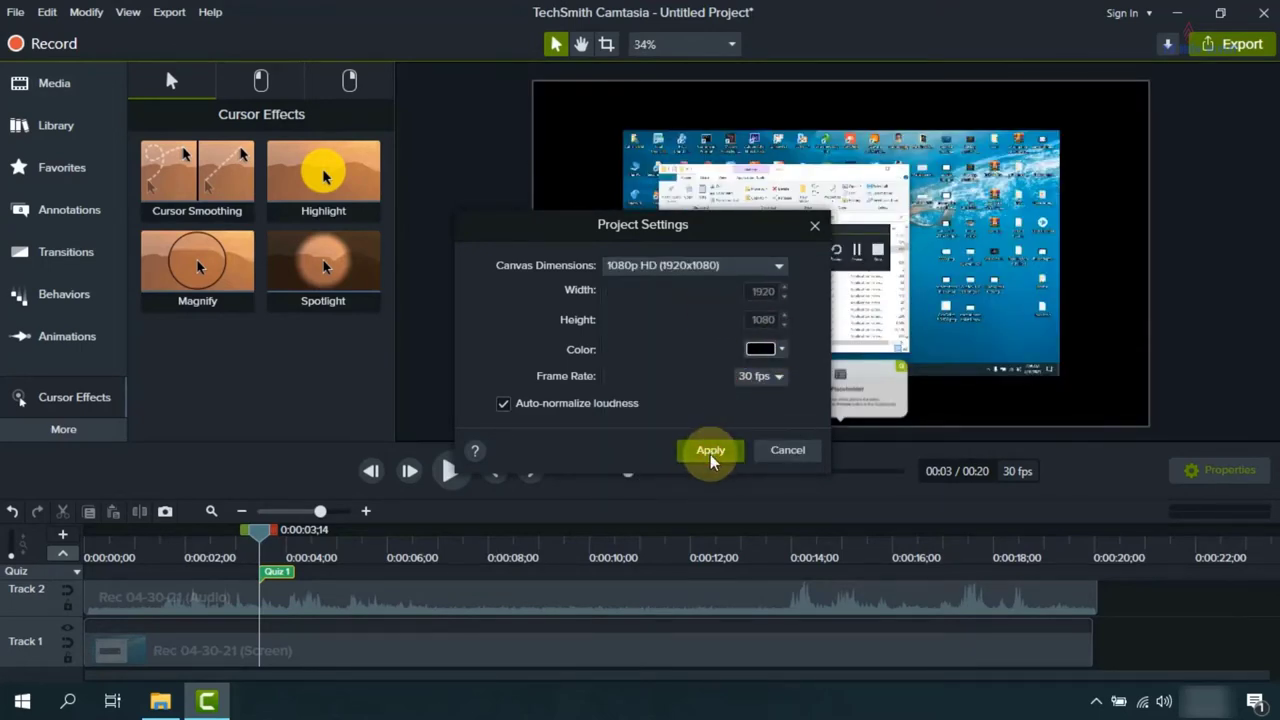
pyautogui.click(710, 450)
# Enlarge the screen recording on the canvas from two opposite corners so it fills the whole frame.
pyautogui.click(695, 235)
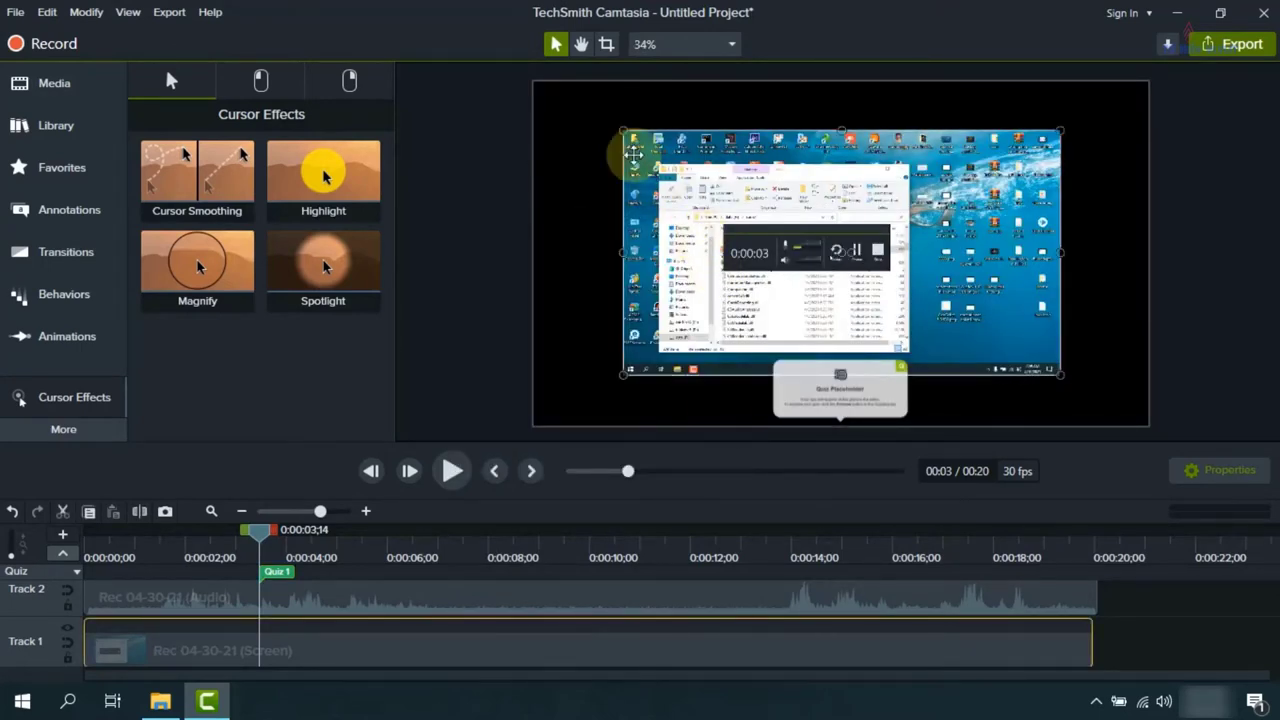
pyautogui.moveTo(622, 130); pyautogui.dragTo(537, 82)
pyautogui.moveTo(1058, 372); pyautogui.dragTo(1155, 422)
# Play the recording briefly and delete the quiz marker from the timeline.
pyautogui.click(452, 470)
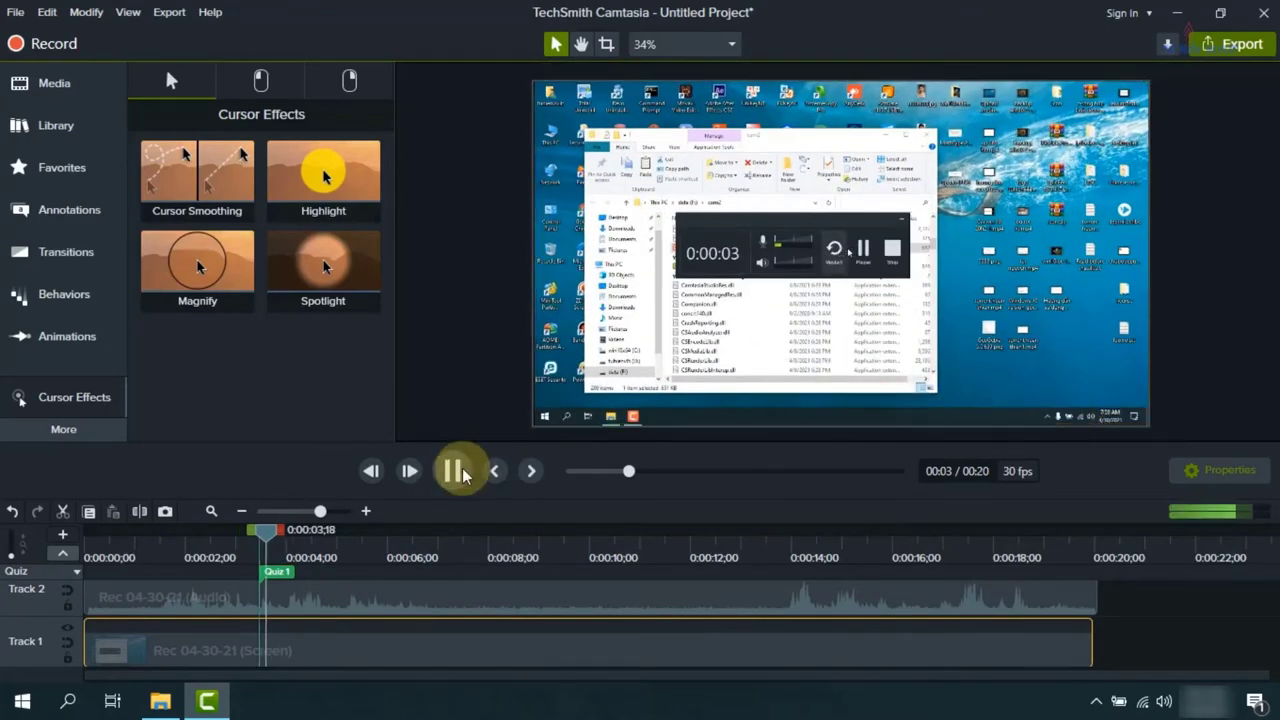
pyautogui.rightClick(277, 571)
pyautogui.click(322, 632)
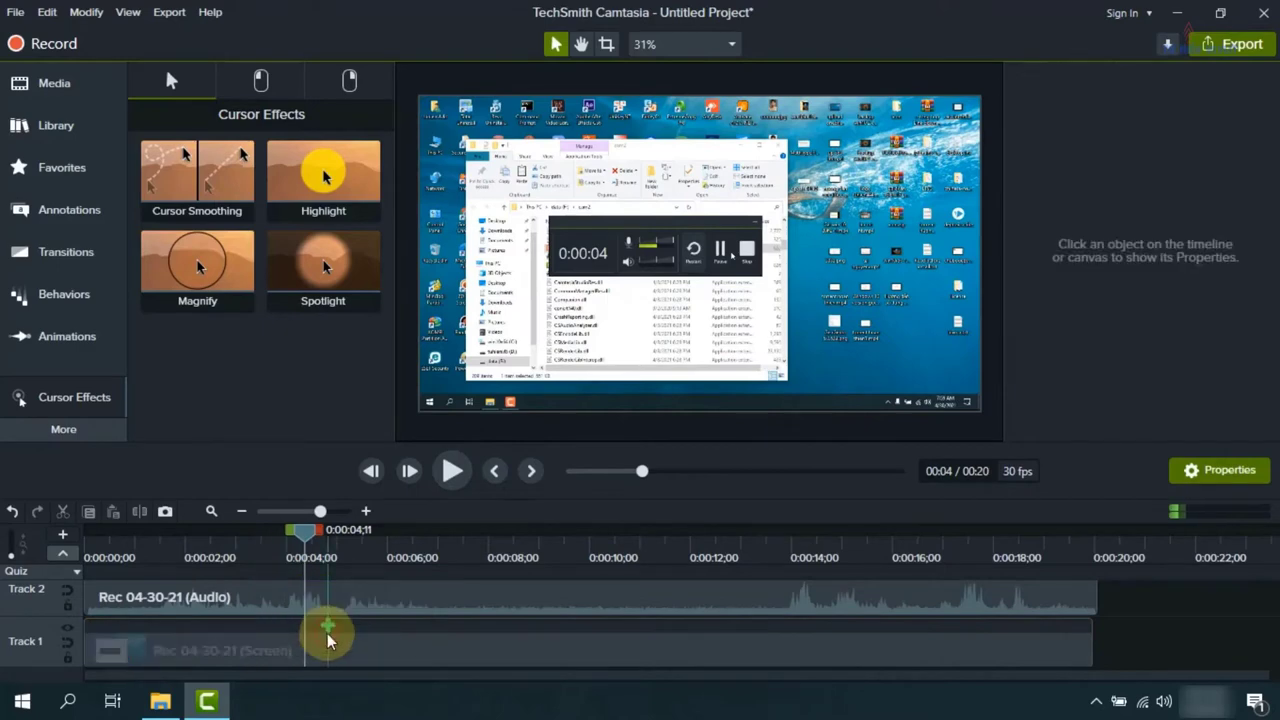
# Play the recording from the beginning, hide the properties, and pause at about 3 seconds.
pyautogui.click(566, 471)
pyautogui.click(452, 470)
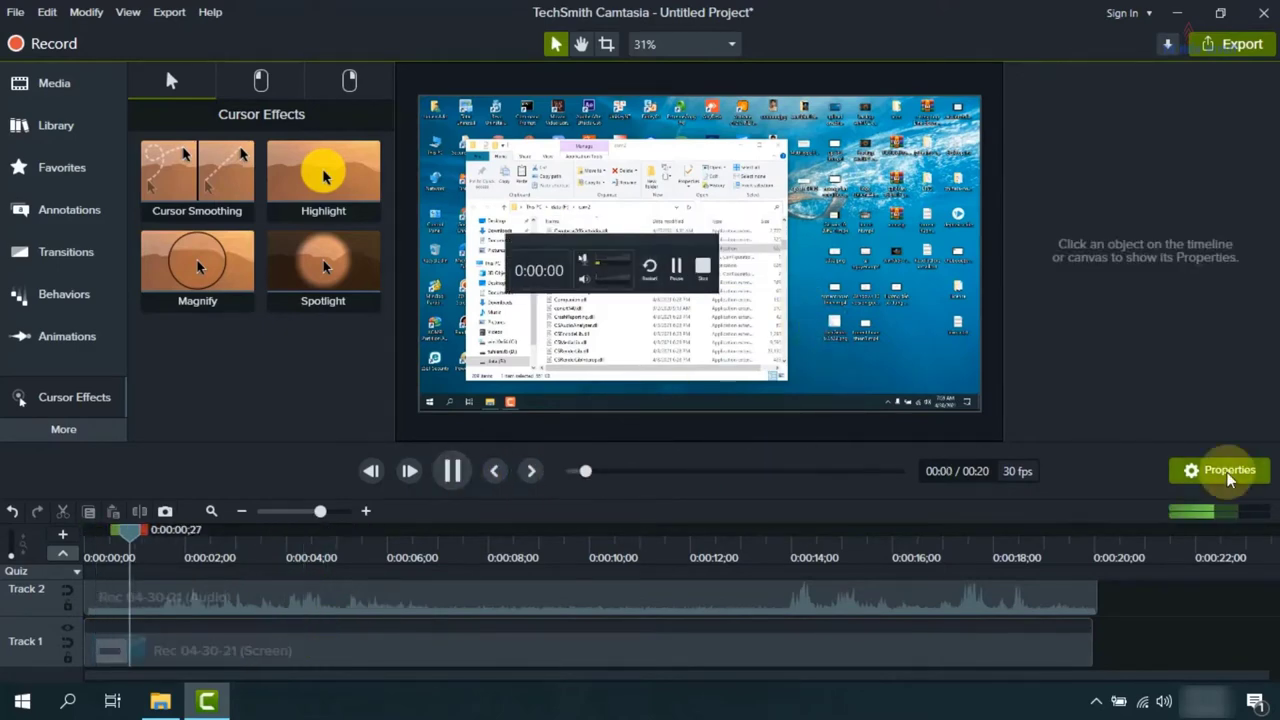
pyautogui.click(1222, 472)
pyautogui.click(452, 470)
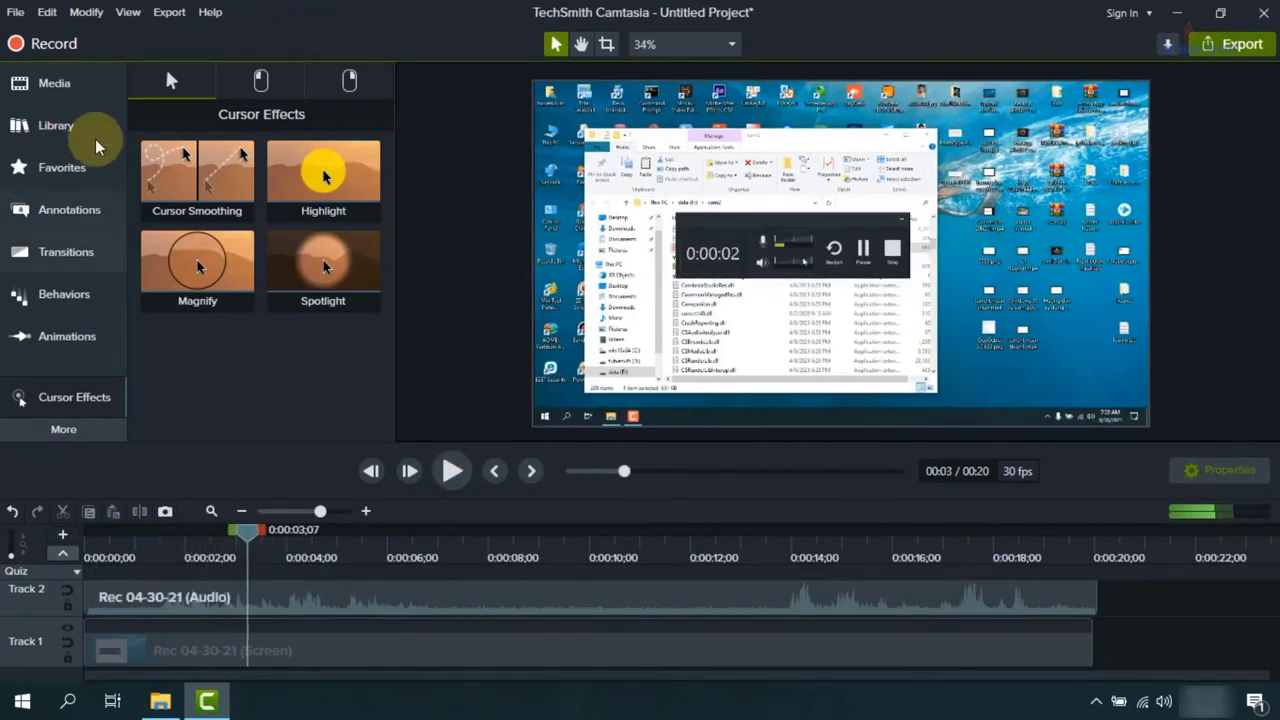
# Examine the available cursor effects, including the separate left-click and right-click effects.
pyautogui.click(298, 80)
pyautogui.click(355, 88)
pyautogui.click(262, 84)
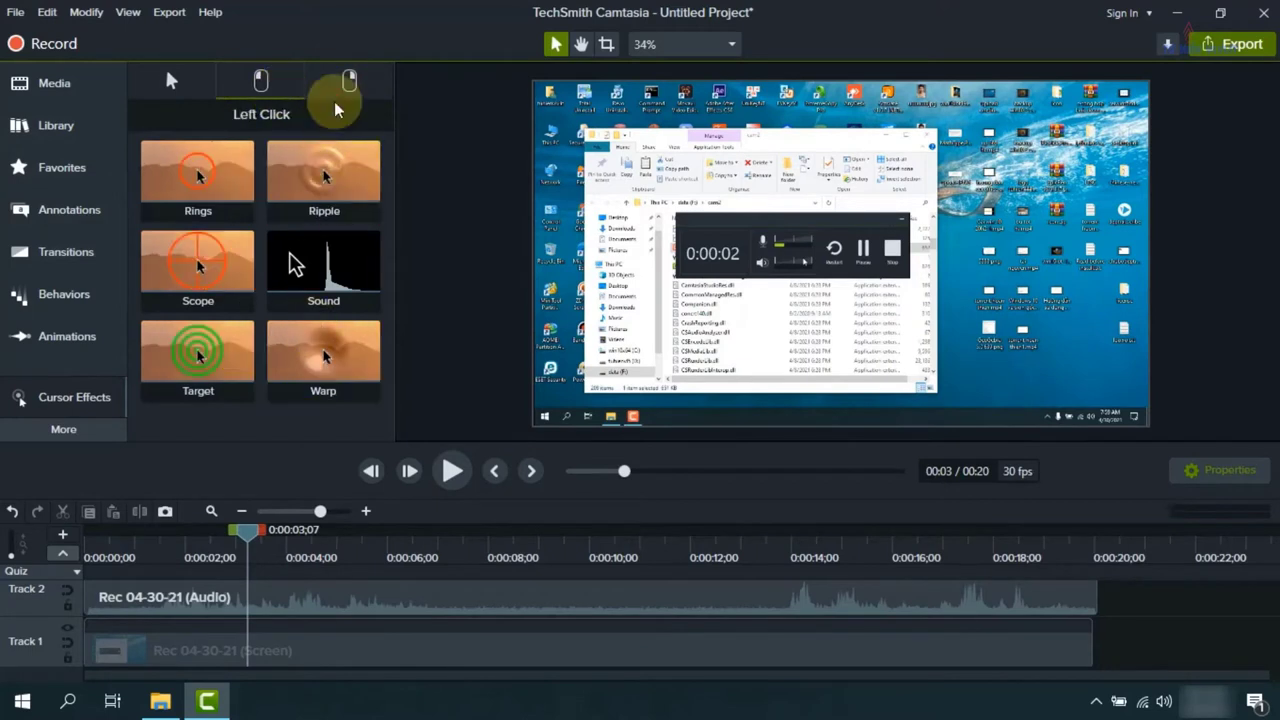
pyautogui.click(349, 84)
pyautogui.click(171, 80)
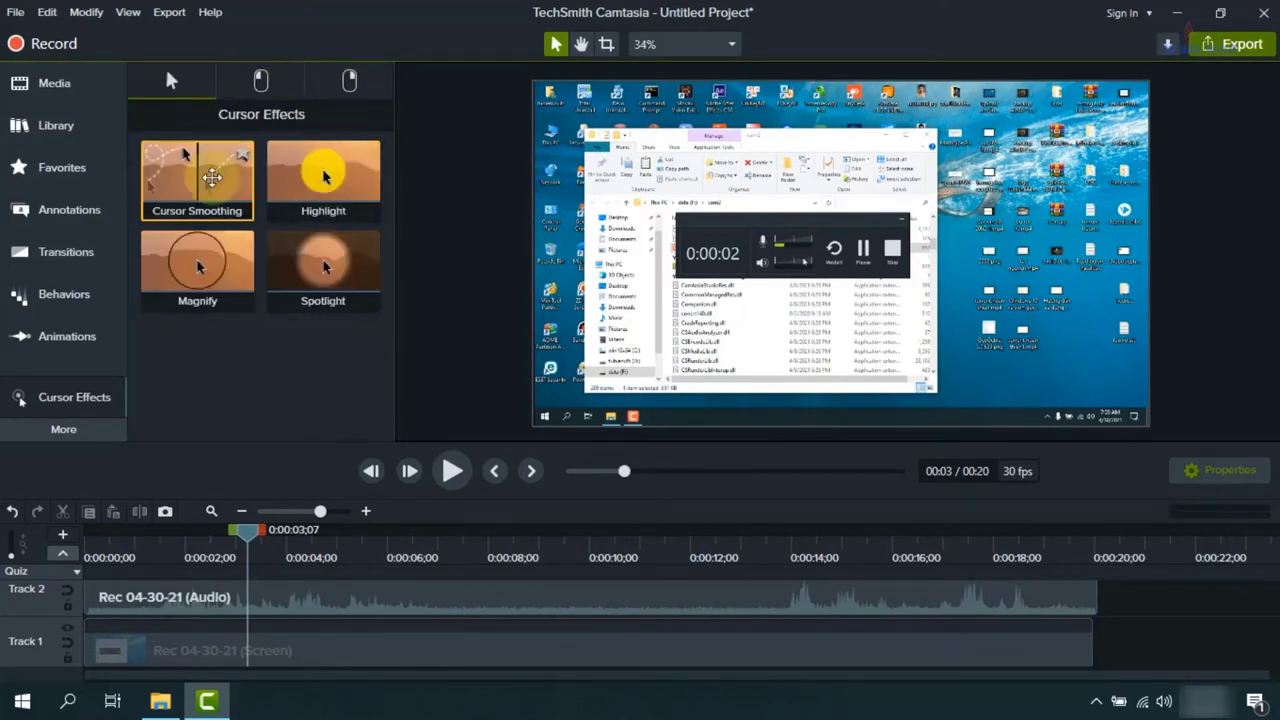
# Check which caption file formats can be imported and cancel the caption import.
pyautogui.click(63, 432)
pyautogui.click(180, 595)
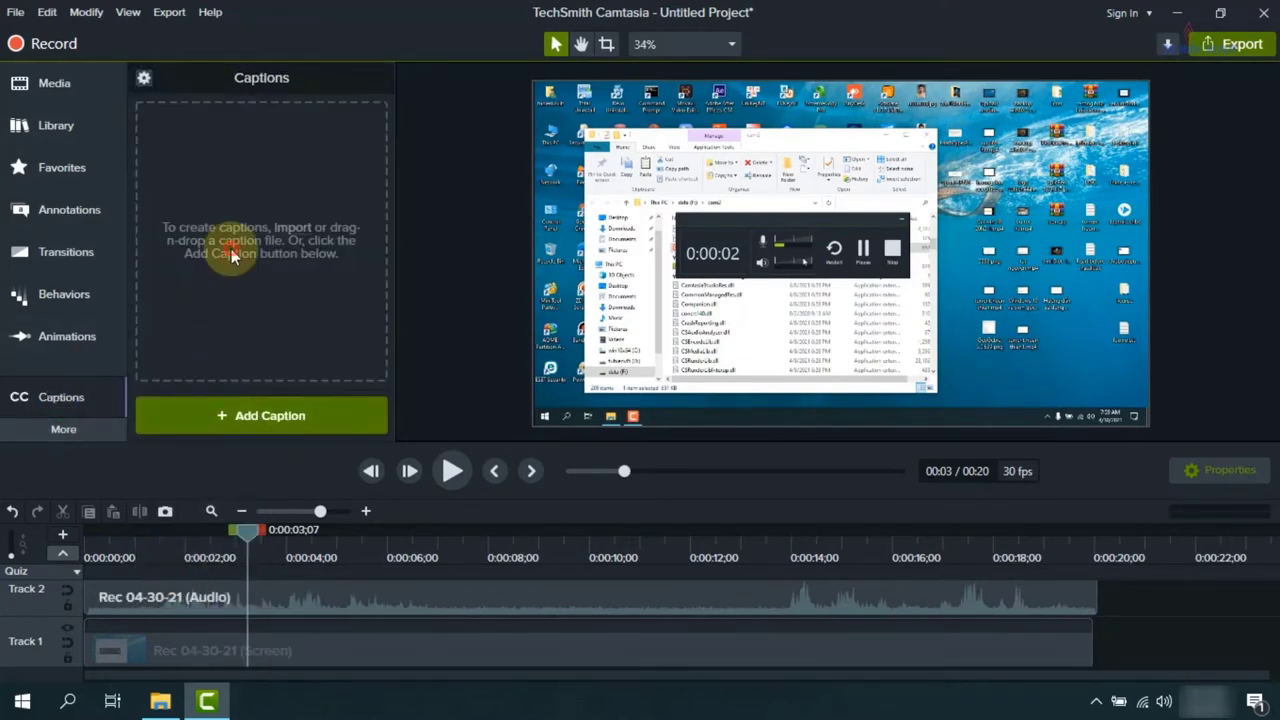
pyautogui.click(145, 78)
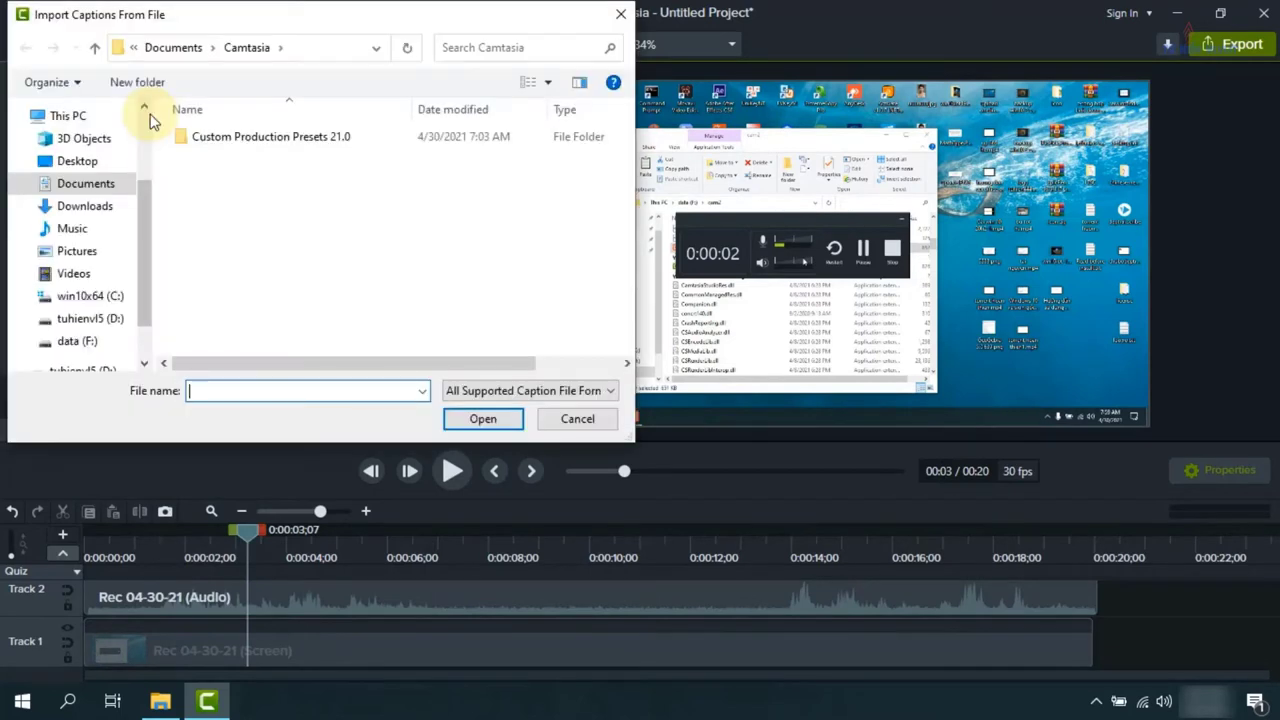
pyautogui.click(537, 390)
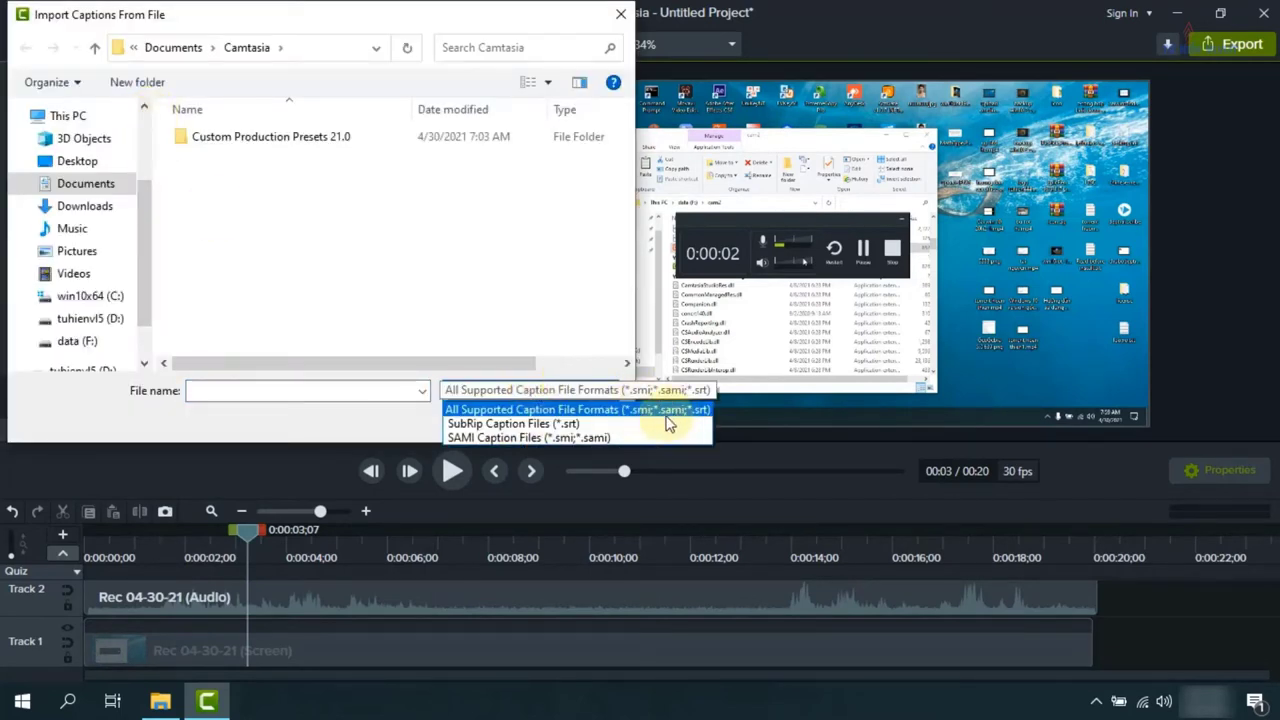
pyautogui.click(483, 393)
pyautogui.click(565, 422)
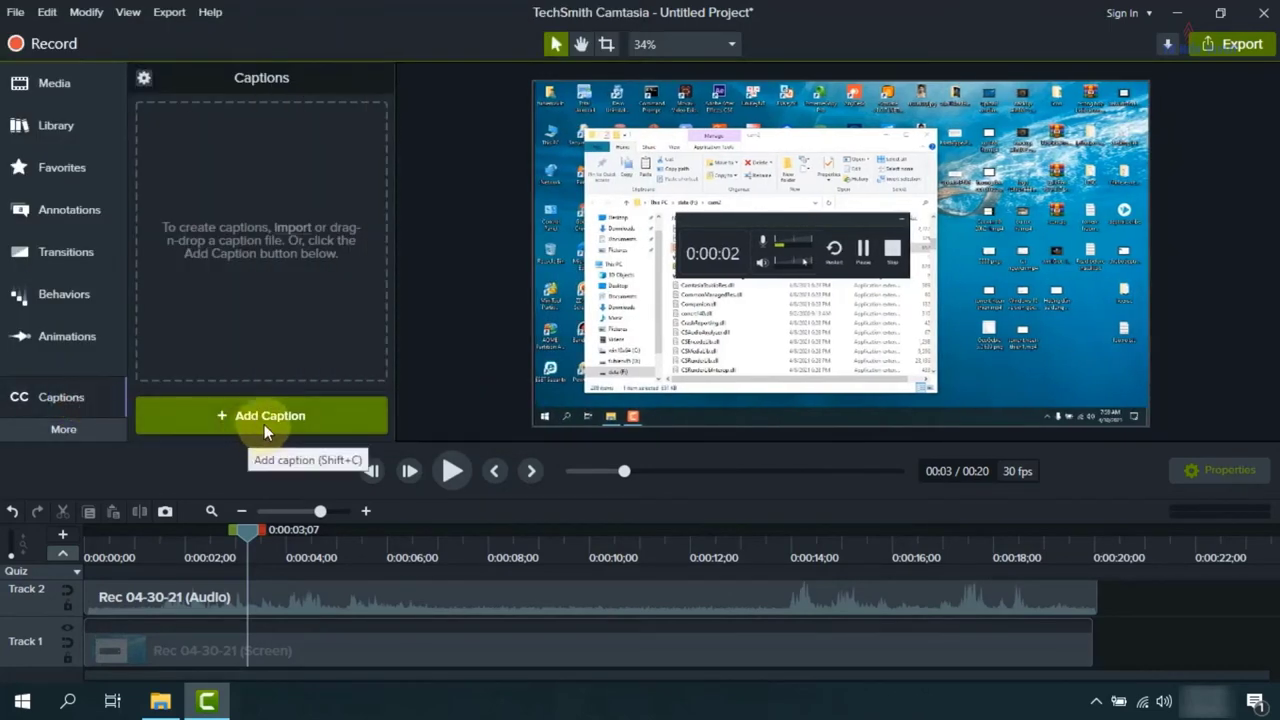
# Add a blank caption at the playhead, view its text style options, and close the caption editor.
pyautogui.click(264, 424)
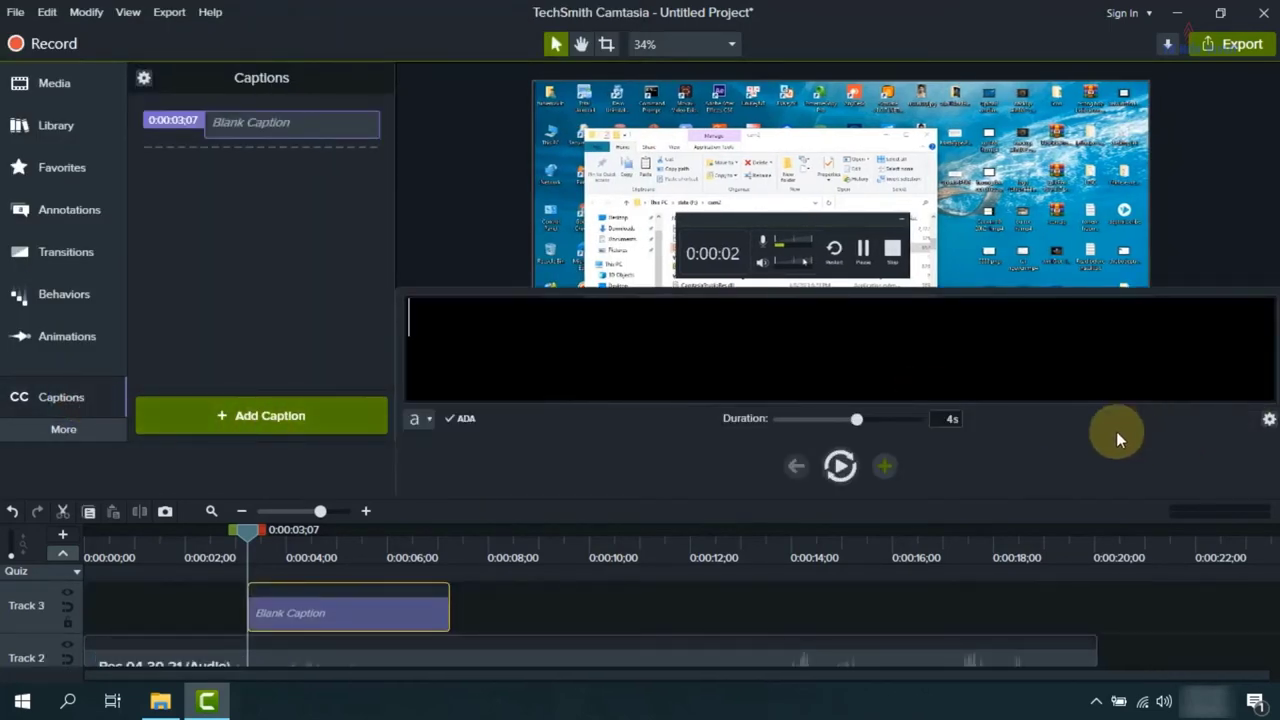
pyautogui.click(429, 419)
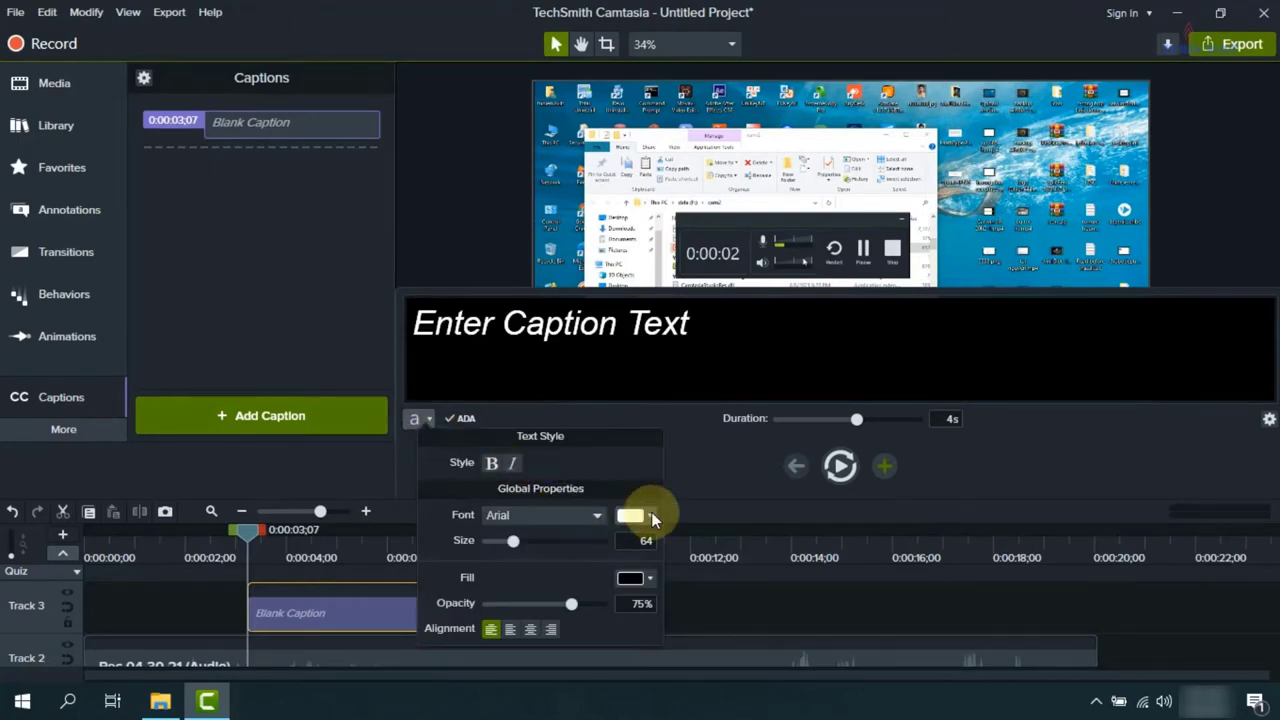
pyautogui.click(313, 341)
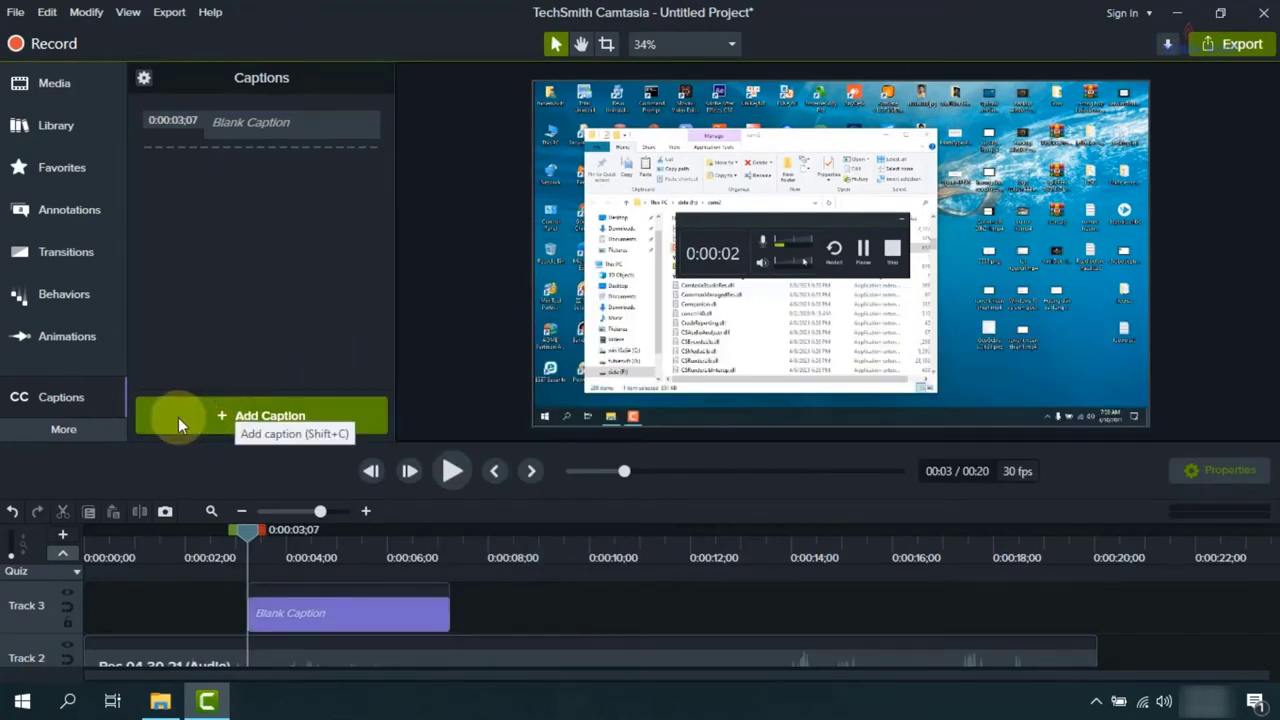
# Delete the blank caption from the caption list.
pyautogui.click(170, 120)
pyautogui.rightClick(170, 120)
pyautogui.click(228, 177)
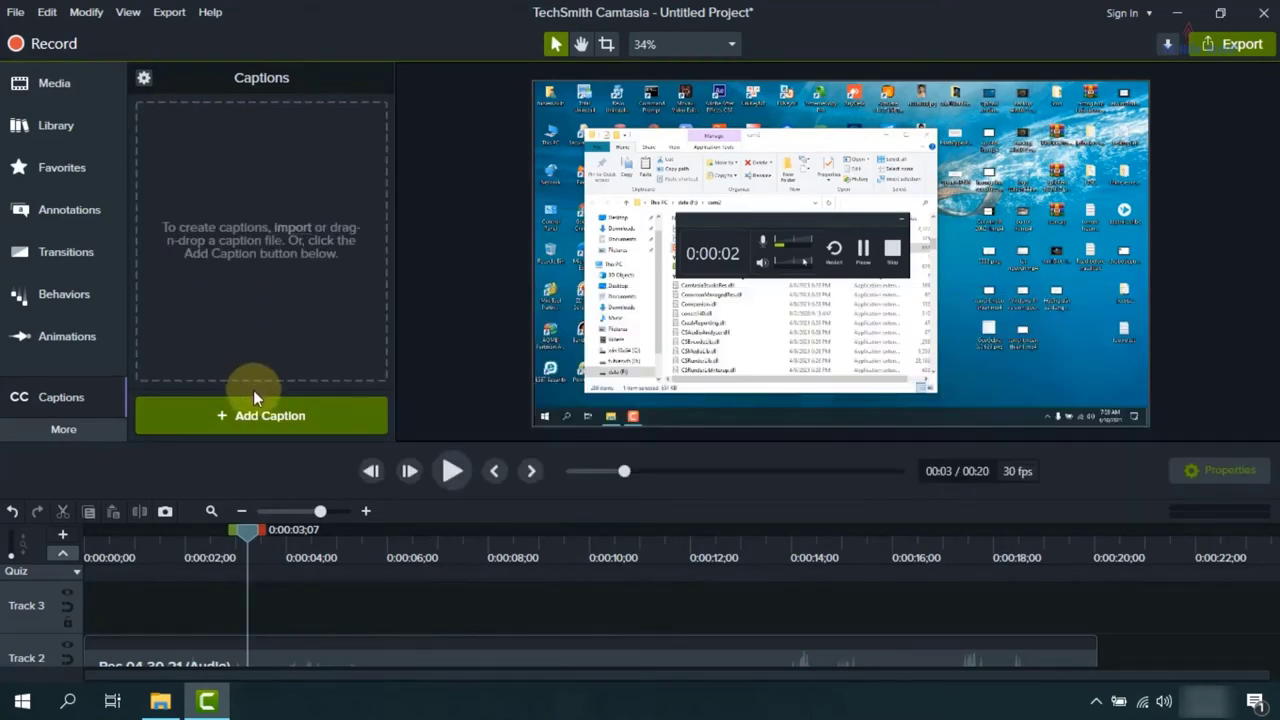
# Add another blank caption at about 3 seconds and leave its text empty.
pyautogui.click(237, 416)
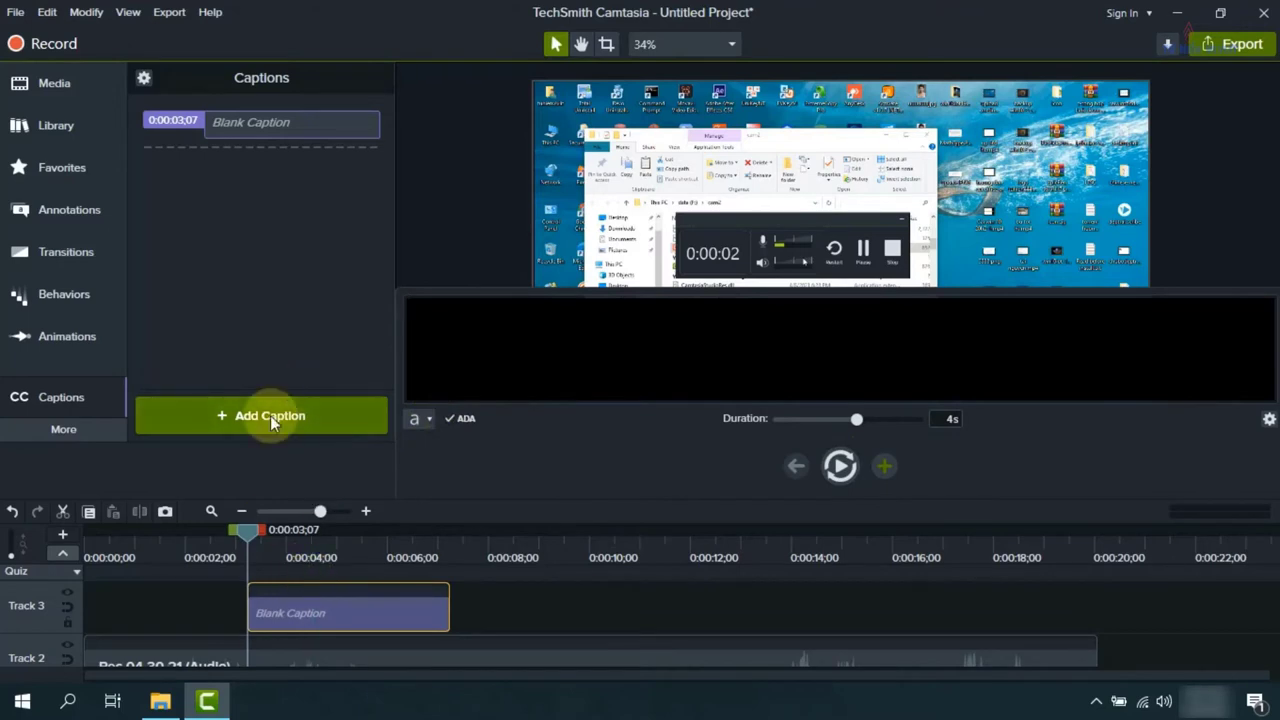
pyautogui.click(285, 307)
pyautogui.click(185, 138)
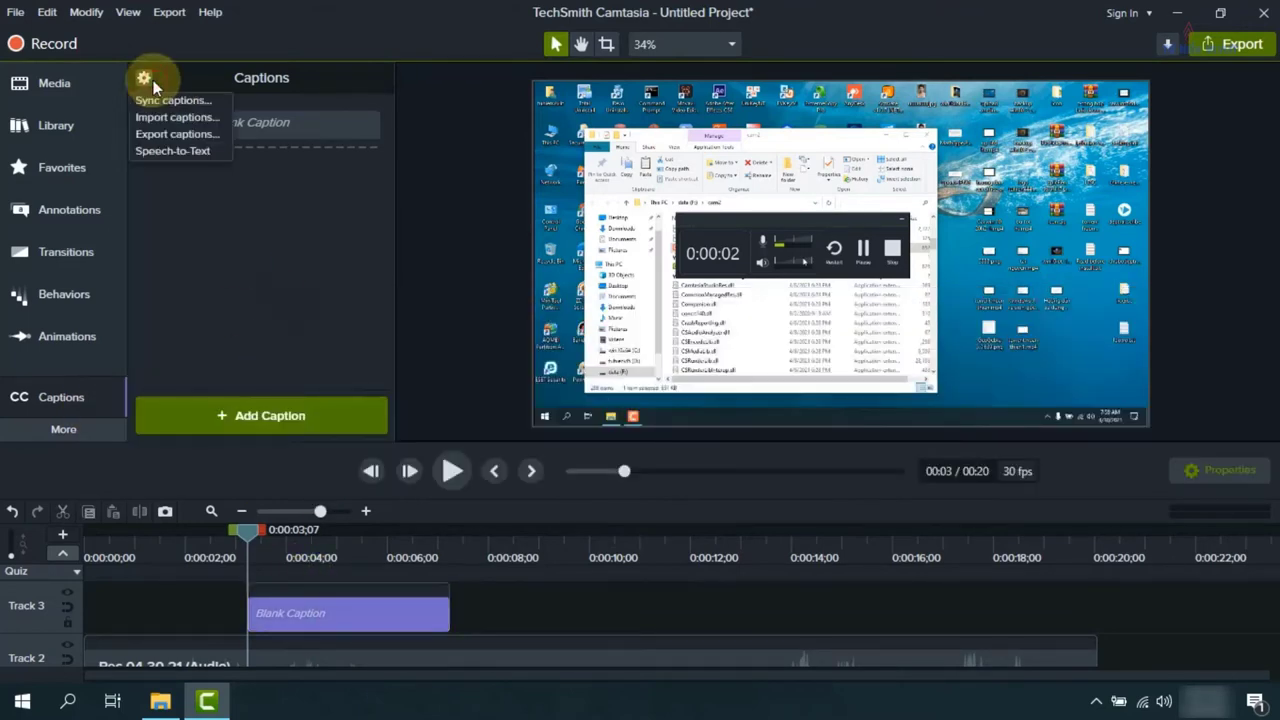
# Review the supported file types for importing captions again and cancel the import.
pyautogui.click(152, 117)
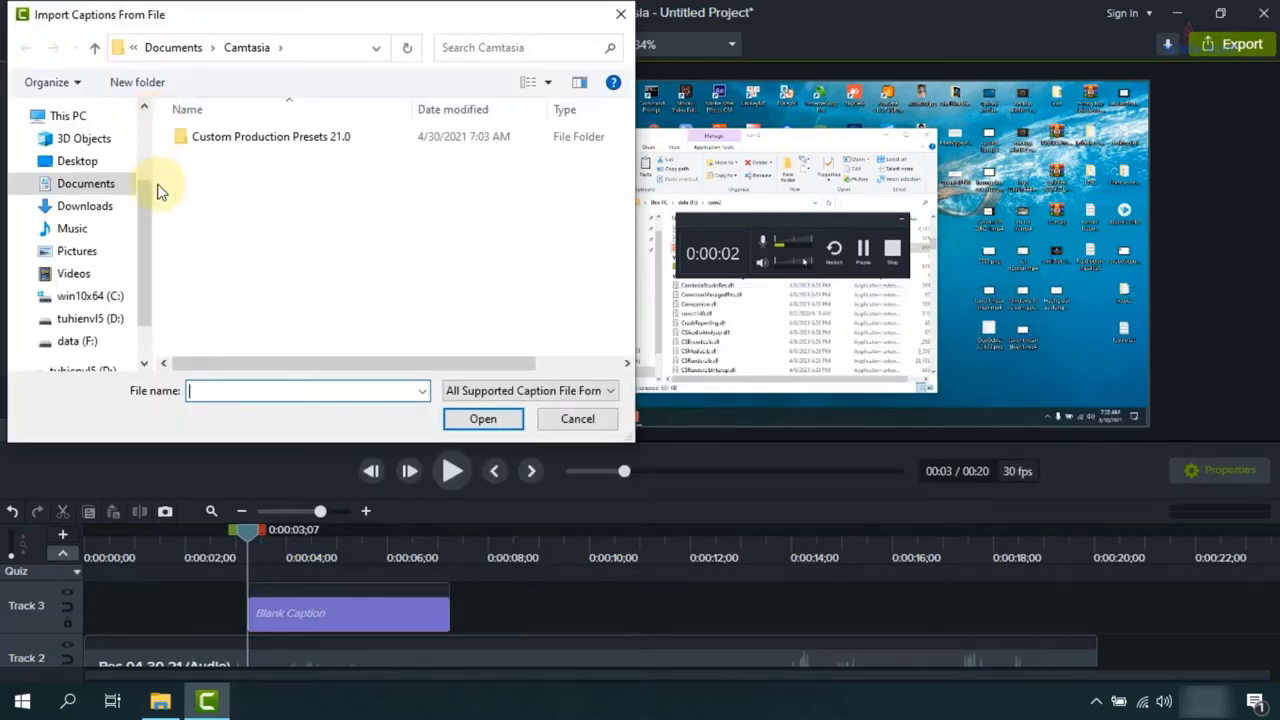
pyautogui.click(576, 390)
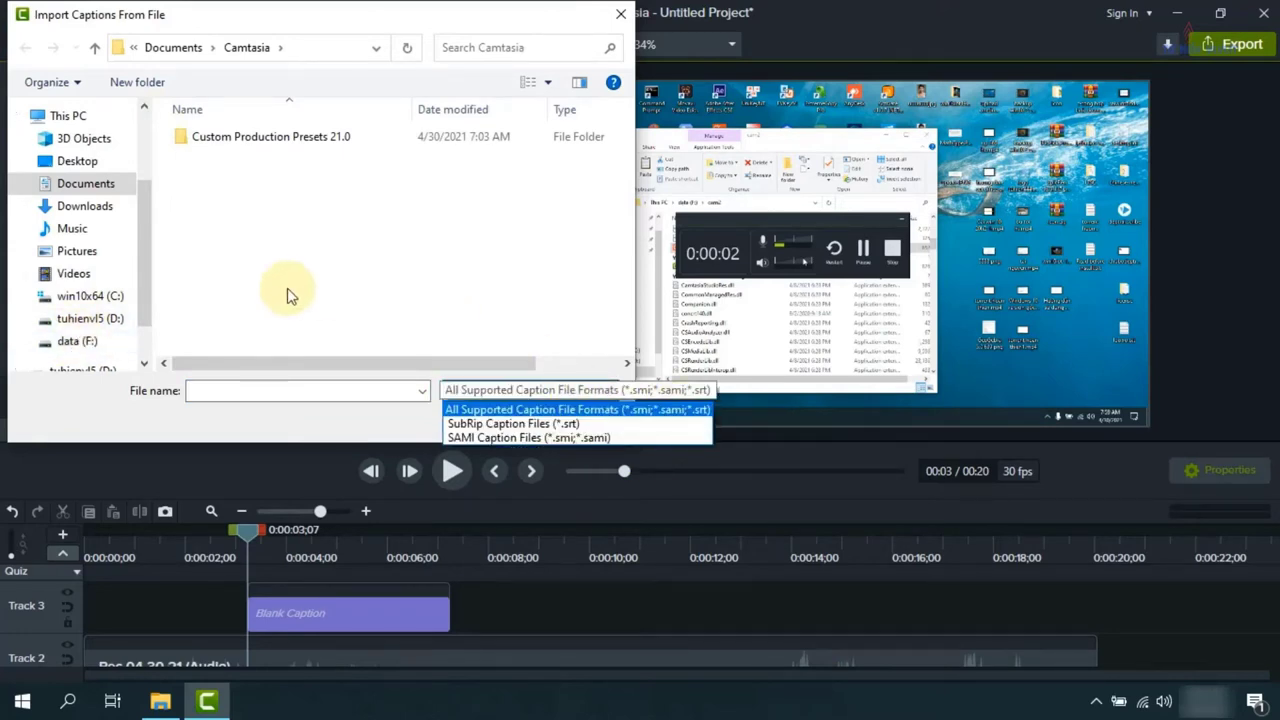
pyautogui.click(414, 271)
pyautogui.click(595, 423)
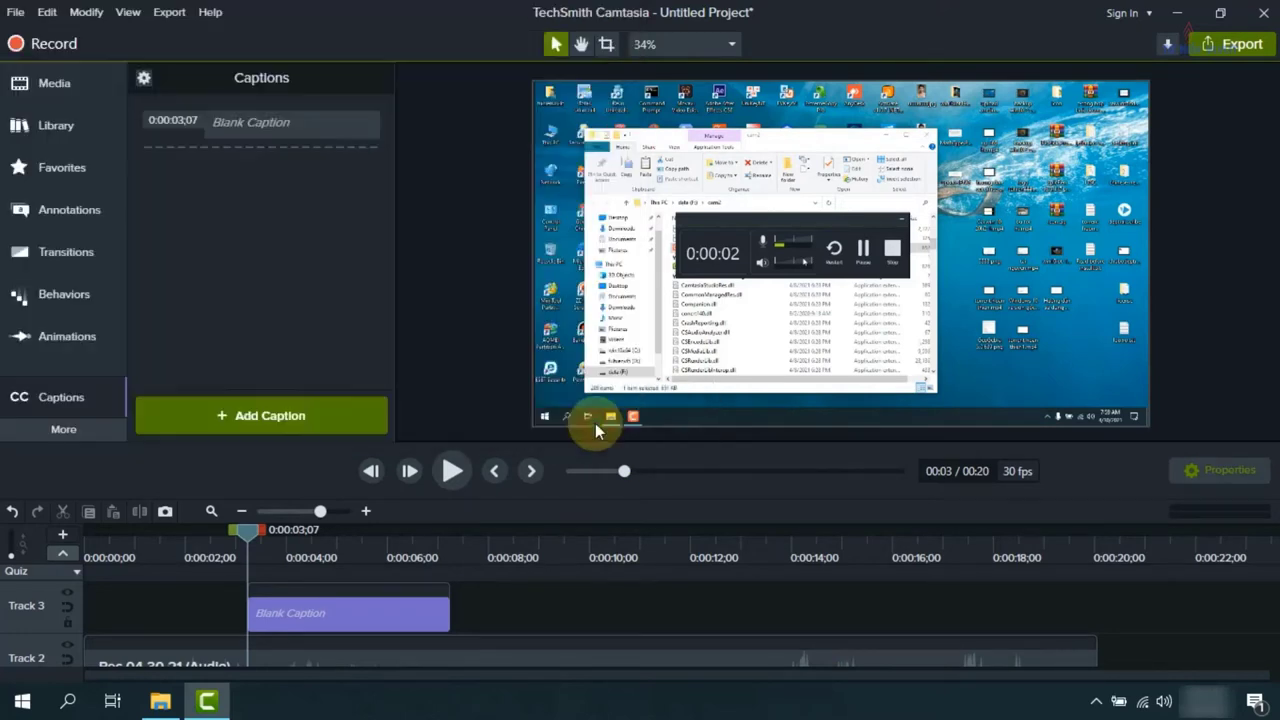
# Delete the blank caption clip from Track 3 on the timeline.
pyautogui.click(324, 617)
pyautogui.press('Delete')
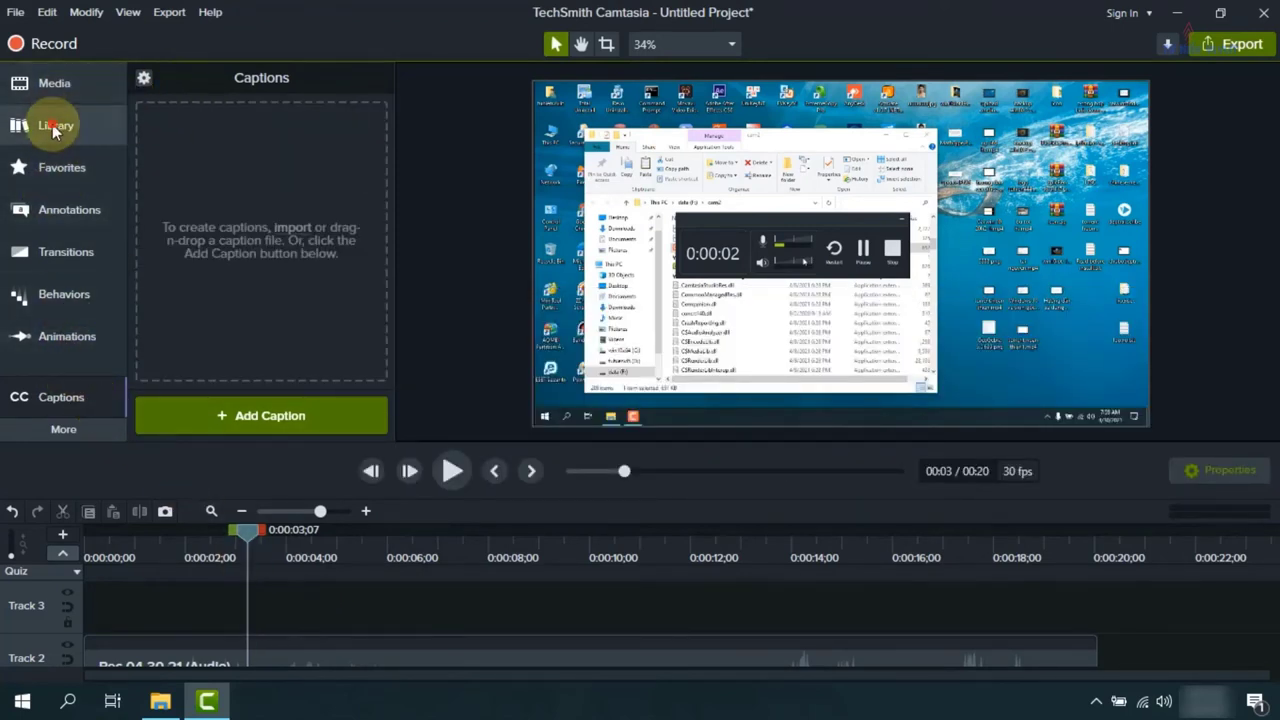
# Return to the media bin and review the project's file commands, including the import options.
pyautogui.click(55, 88)
pyautogui.click(15, 12)
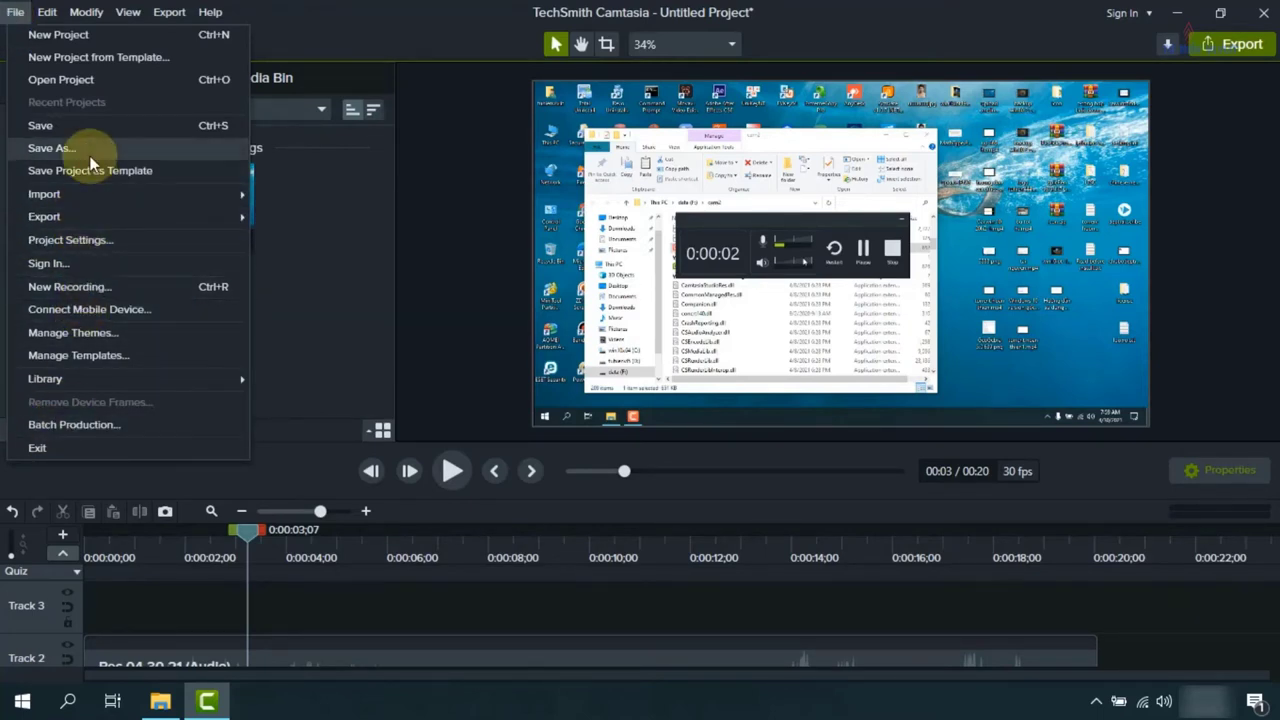
pyautogui.moveTo(69, 200)
# Open the preferences and review the Program, Timing and Partners settings, including the mobile sharing storage folder.
pyautogui.click(47, 12)
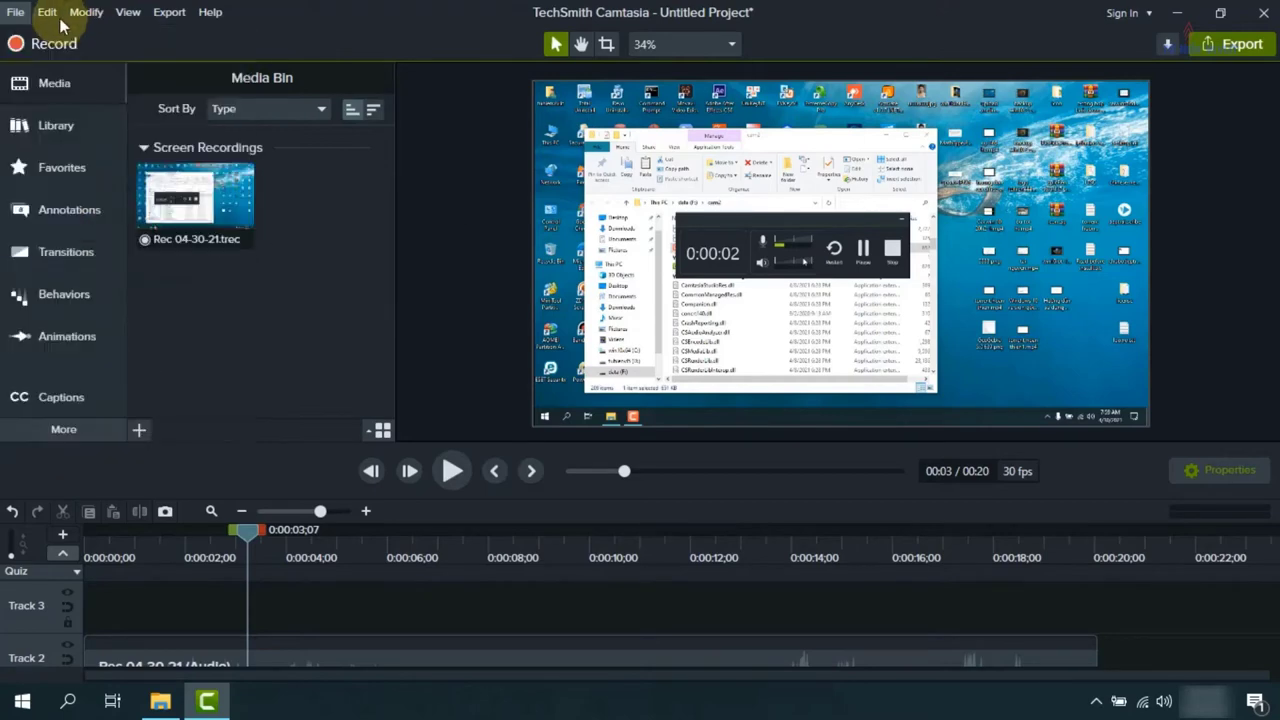
pyautogui.click(116, 583)
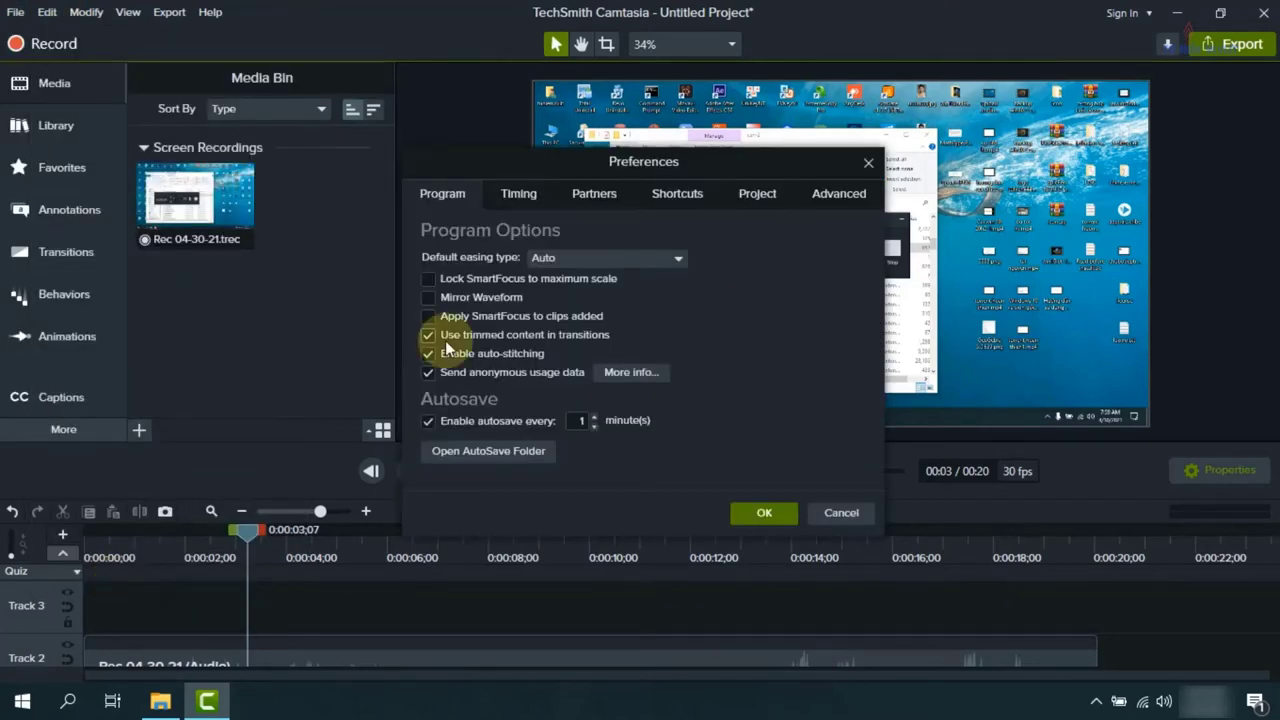
pyautogui.click(515, 193)
pyautogui.click(443, 193)
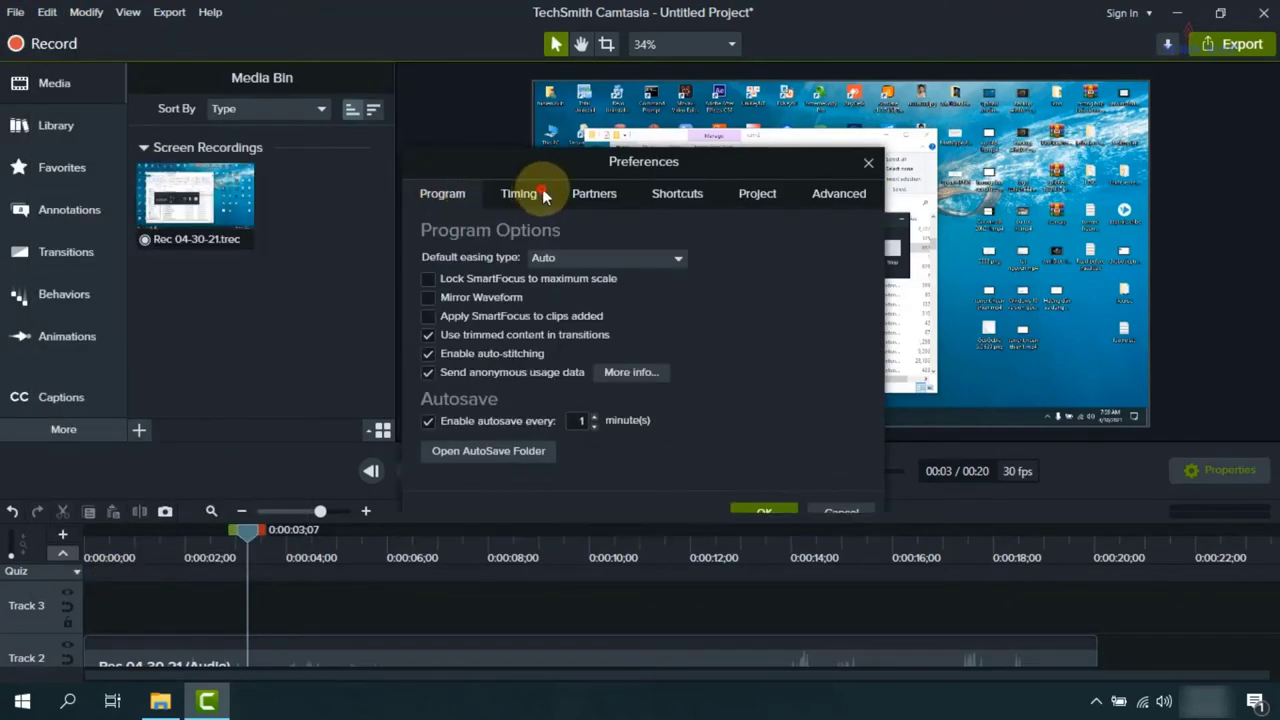
pyautogui.click(600, 193)
pyautogui.click(716, 515)
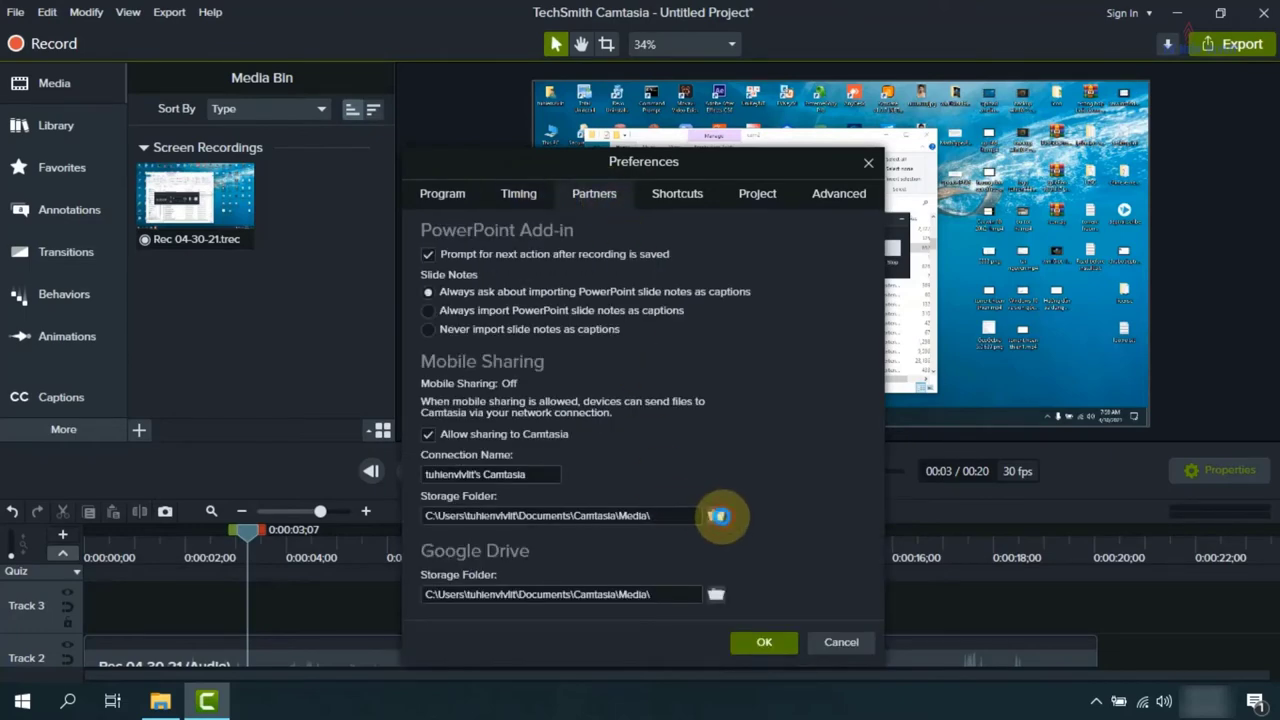
pyautogui.click(965, 553)
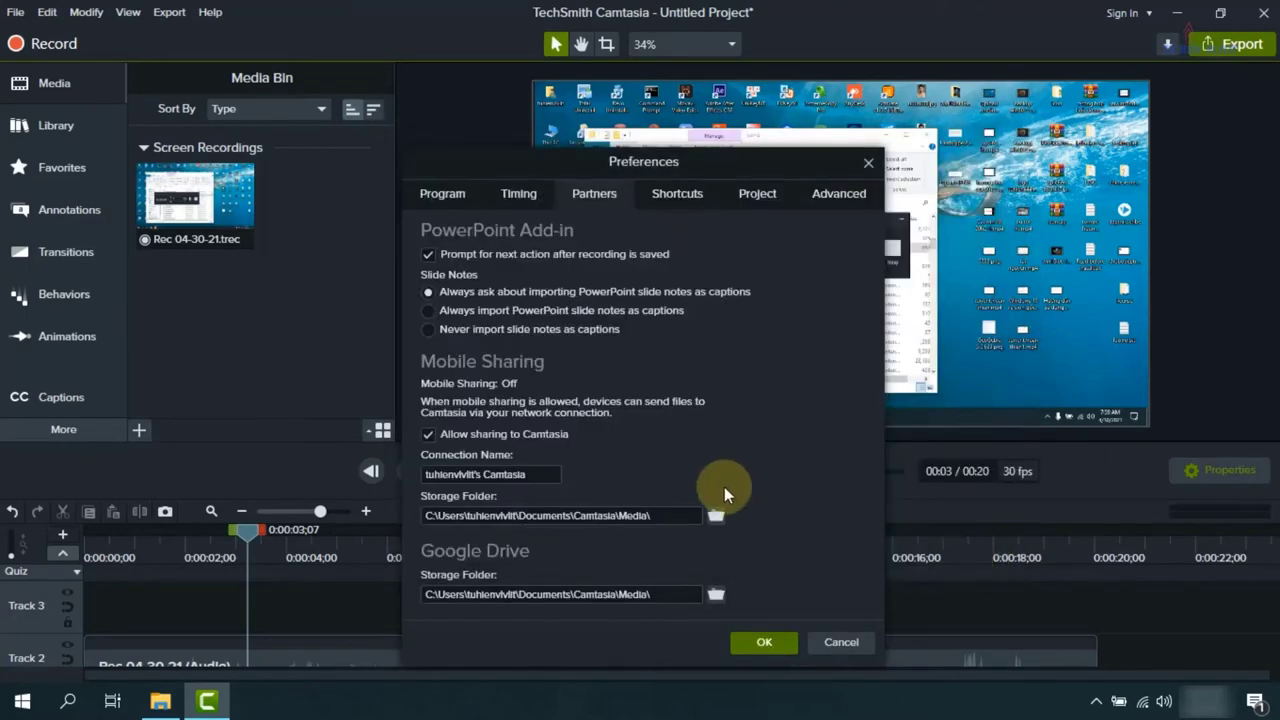
# Review the Shortcuts, Project and Advanced preferences, recheck the earlier pages and close the preferences without changes.
pyautogui.click(686, 205)
pyautogui.click(763, 198)
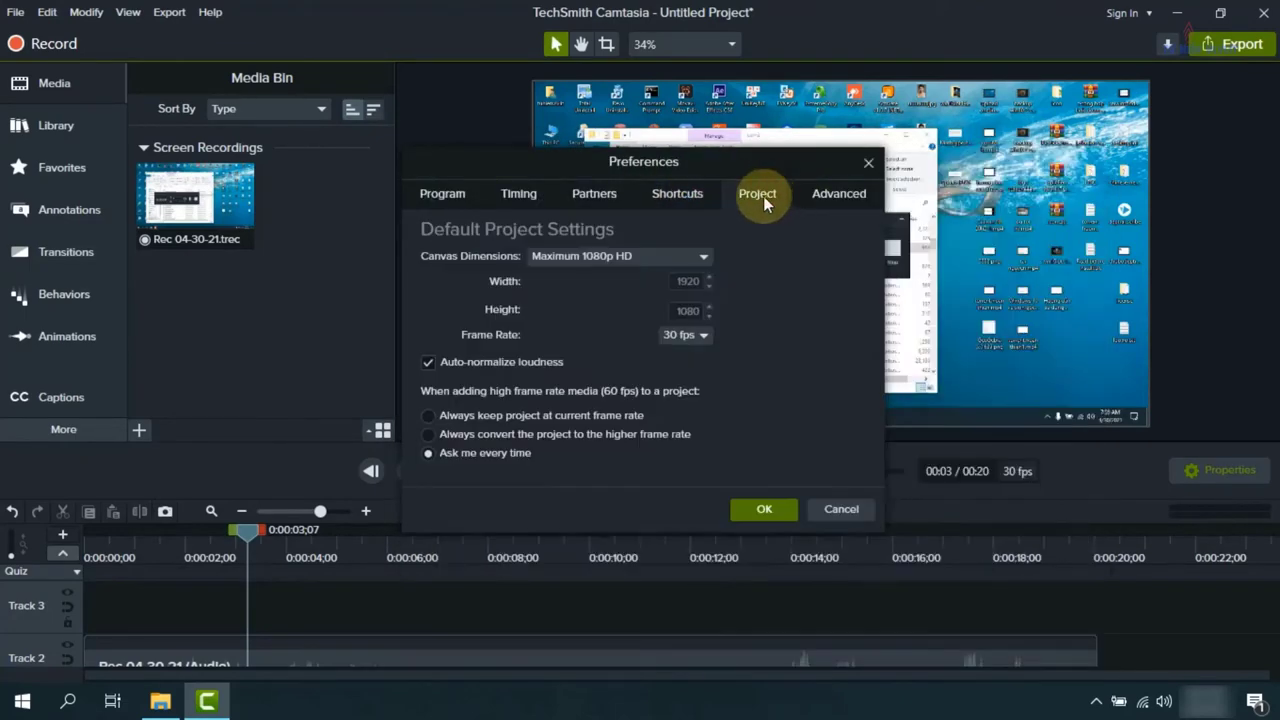
pyautogui.click(827, 194)
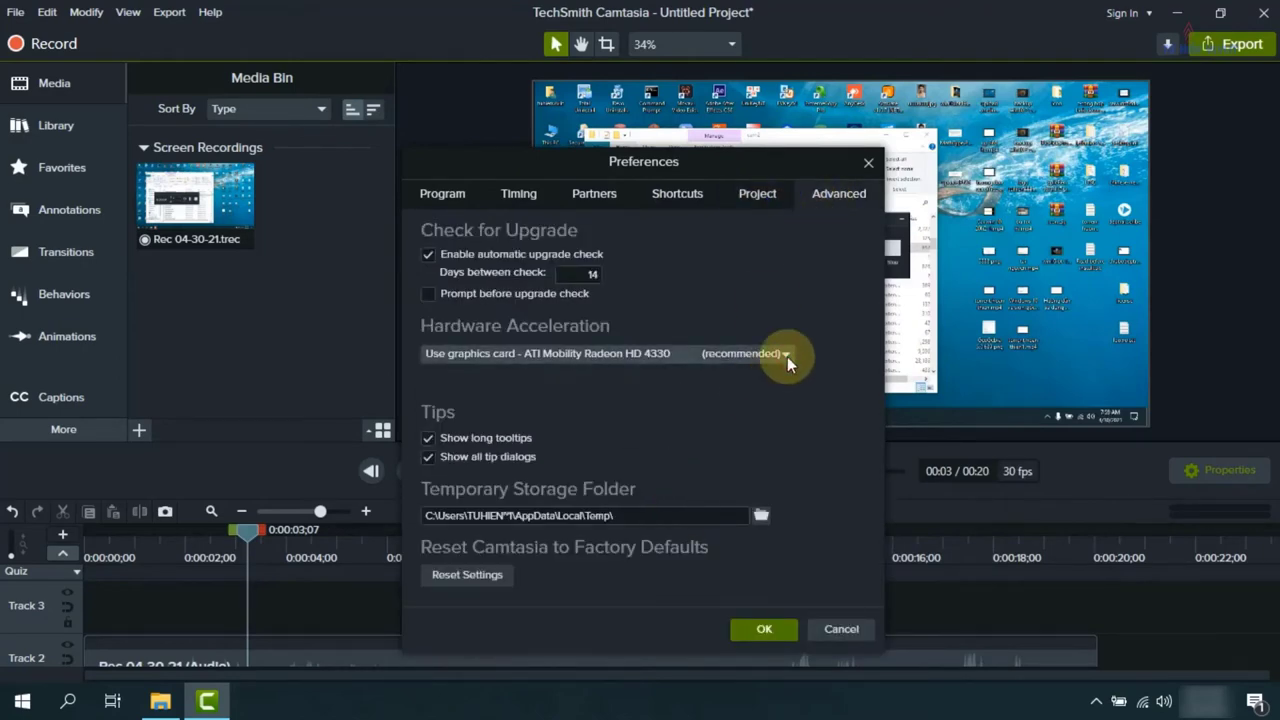
pyautogui.click(756, 194)
pyautogui.click(677, 193)
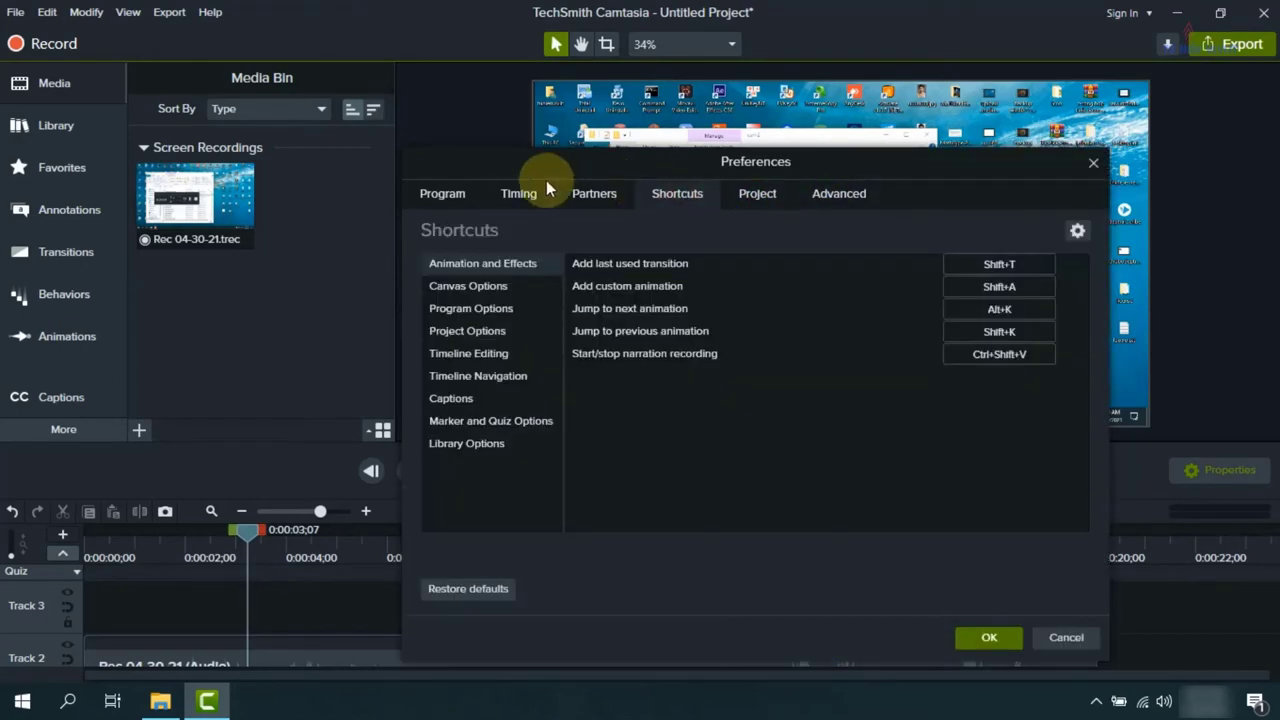
pyautogui.click(519, 193)
pyautogui.click(442, 193)
pyautogui.click(866, 162)
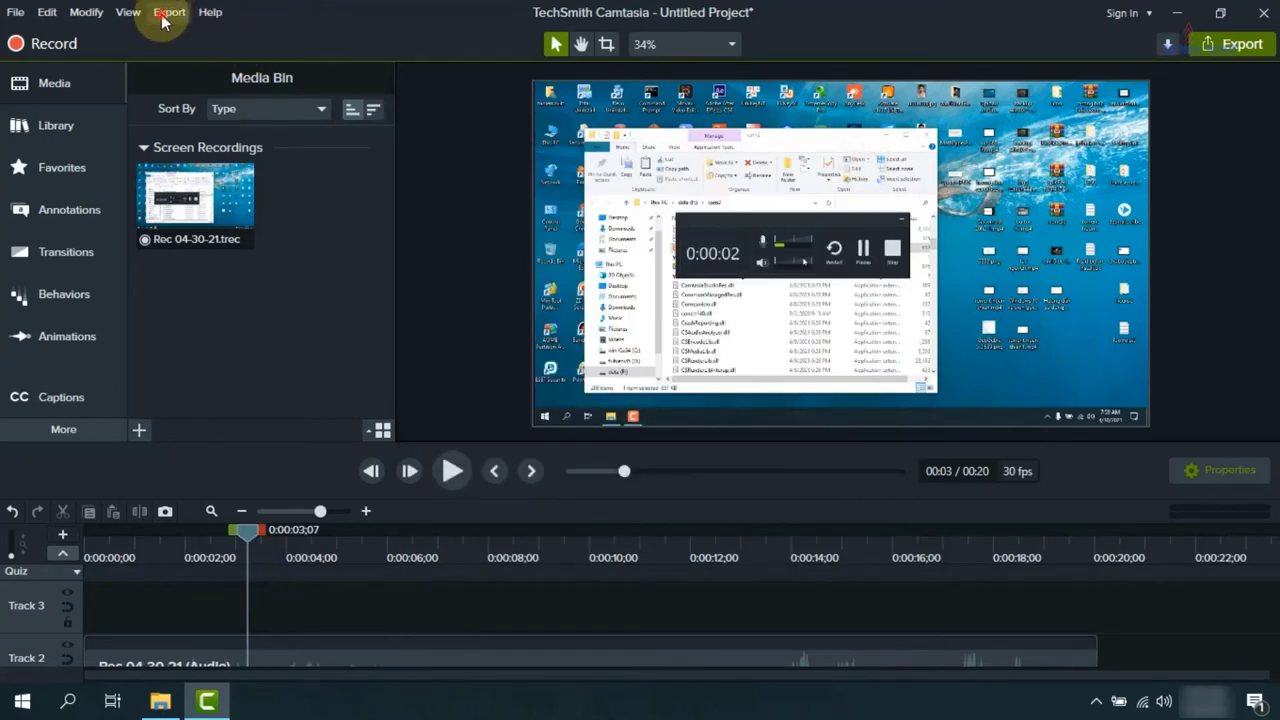
# Start opening an existing project and browse to the camtasia folder on the data (F:) drive.
pyautogui.click(86, 12)
pyautogui.moveTo(8, 15)
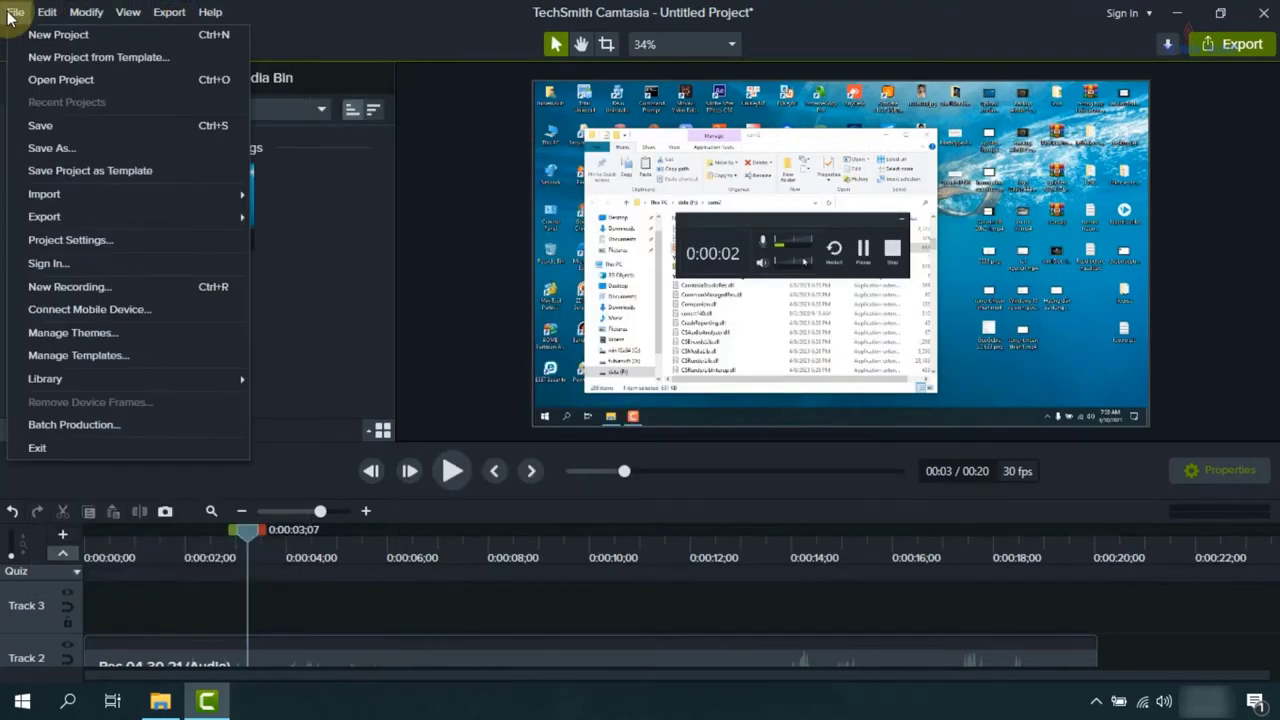
pyautogui.click(54, 79)
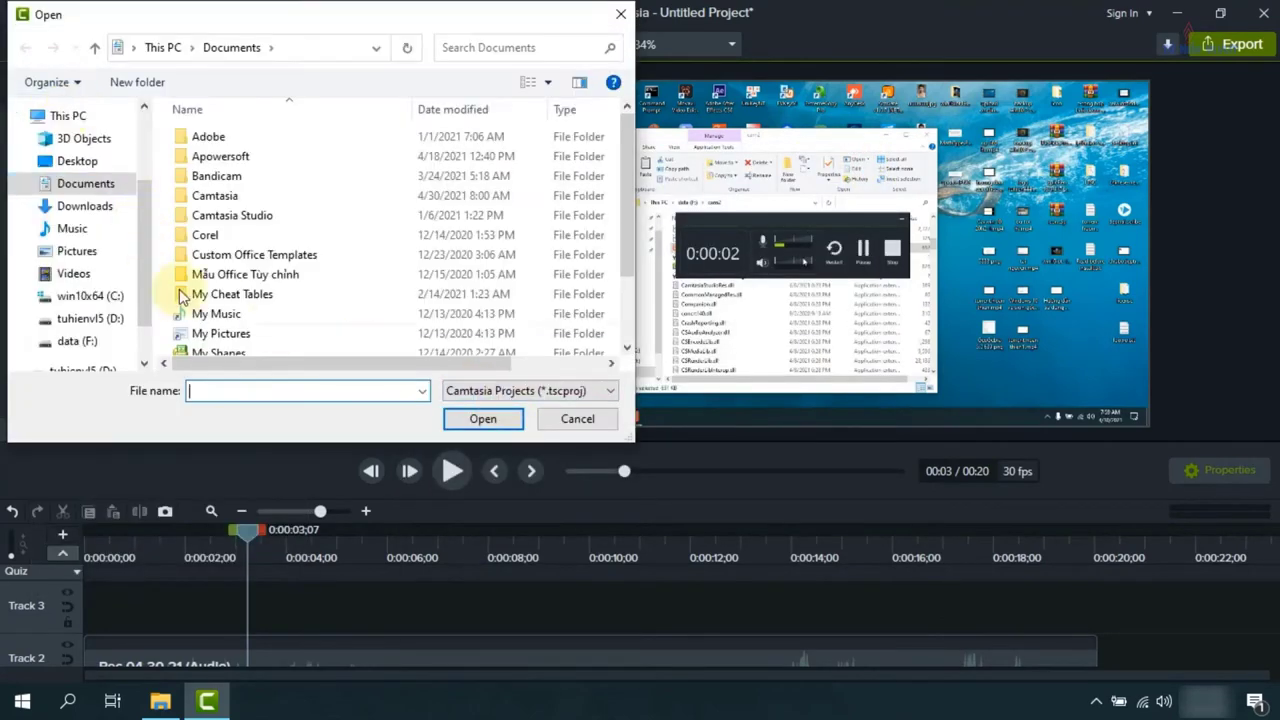
pyautogui.click(80, 341)
pyautogui.scroll(-4, 235, 290)
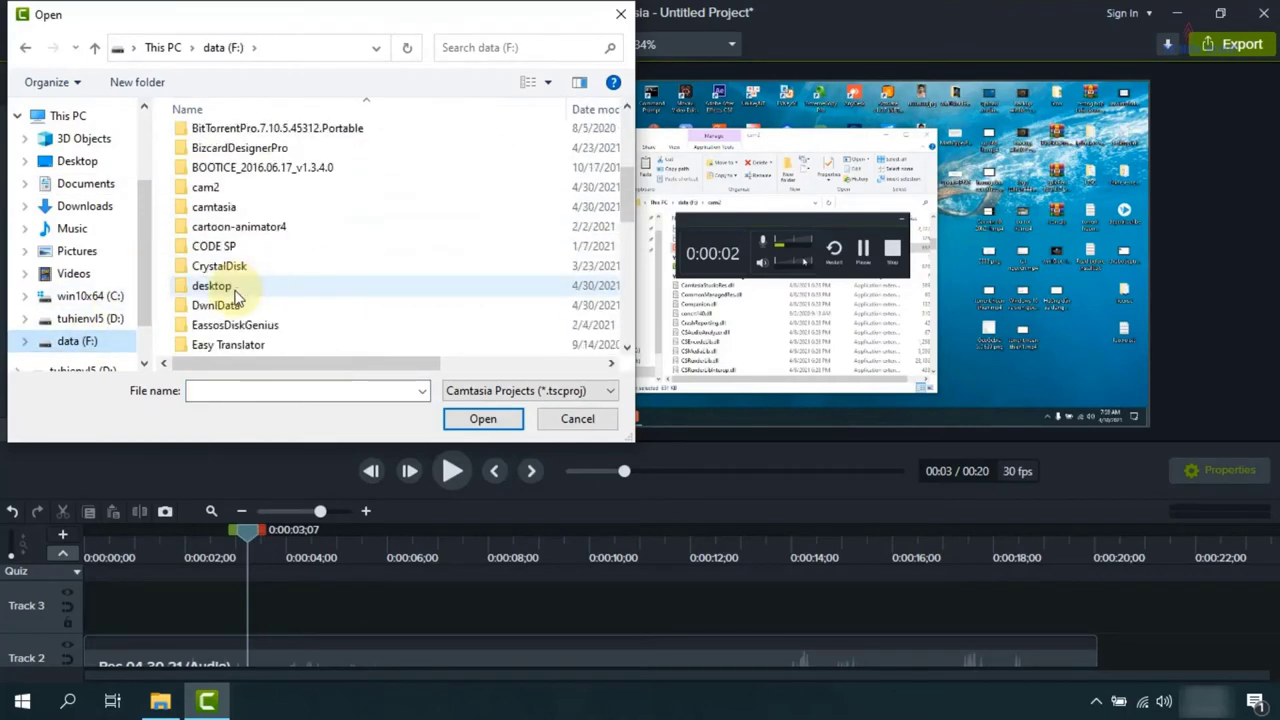
pyautogui.scroll(-2, 236, 292)
pyautogui.scroll(6, 236, 290)
pyautogui.scroll(-3, 236, 285)
pyautogui.click(236, 268)
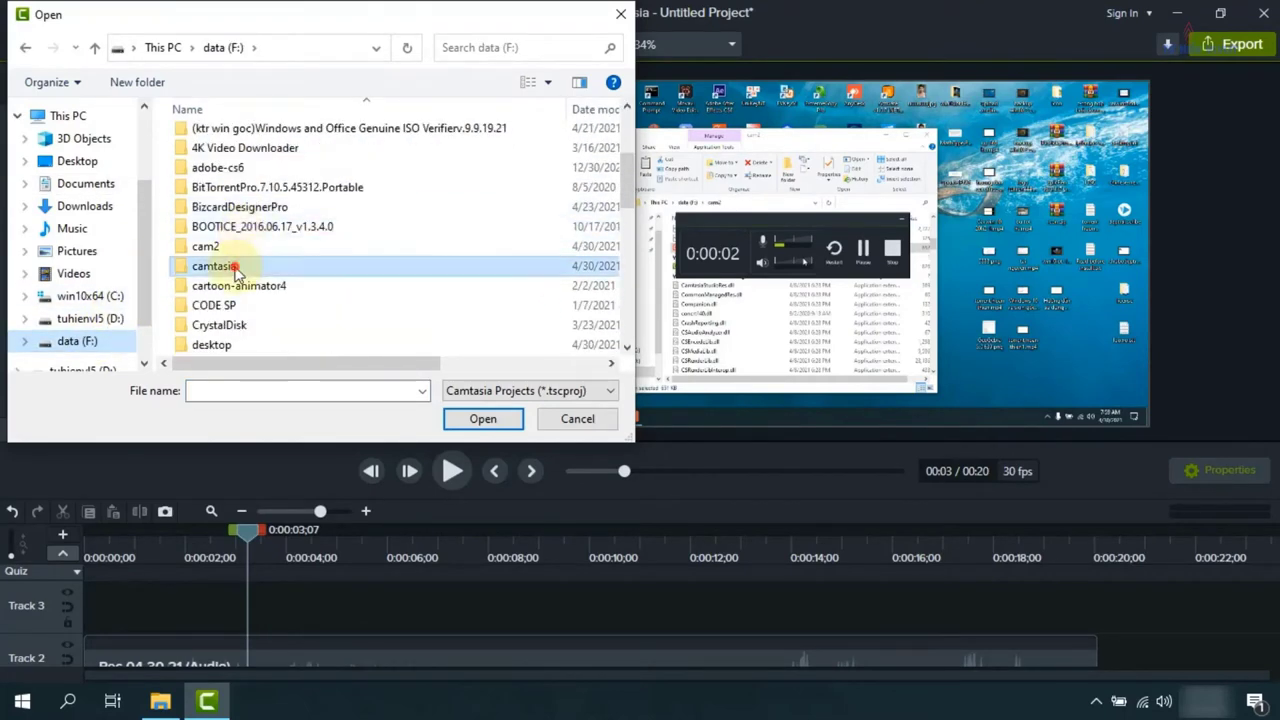
pyautogui.doubleClick(236, 266)
# Check the supported project file types and cancel opening a project.
pyautogui.click(500, 390)
pyautogui.click(500, 406)
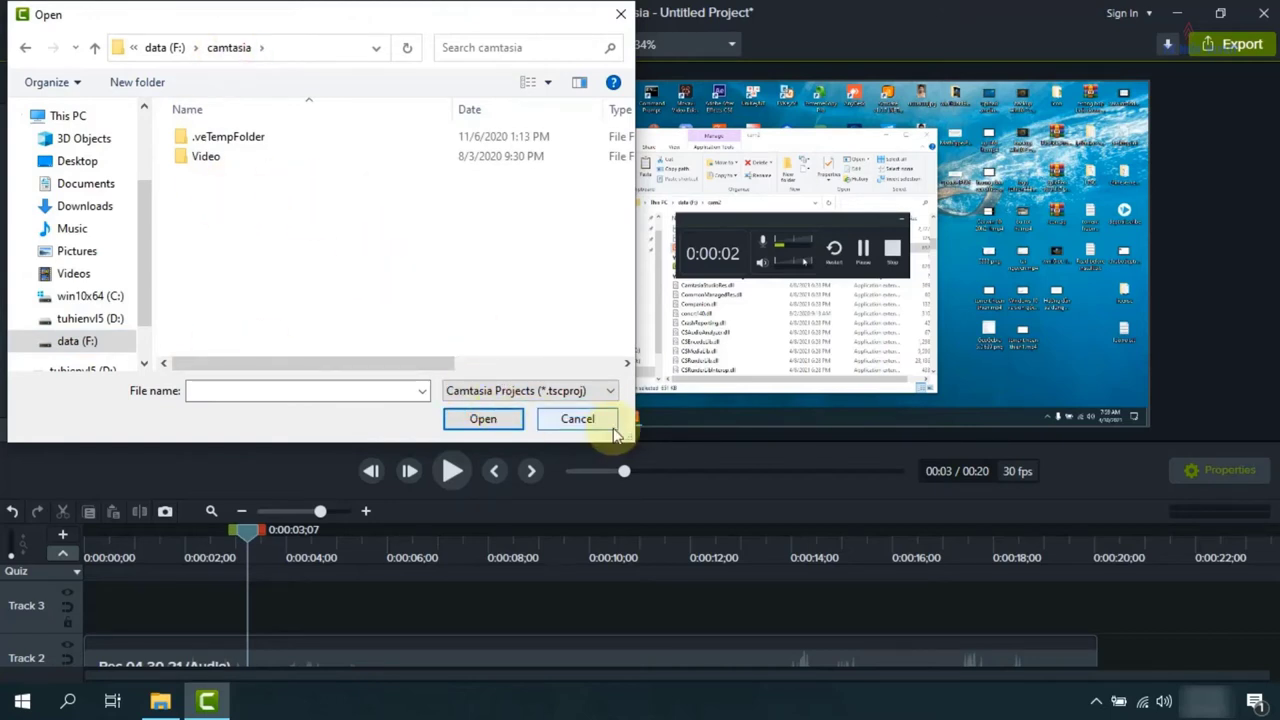
pyautogui.click(571, 419)
# Review the project export and import options, start a media import and check the supported media file types.
pyautogui.click(16, 12)
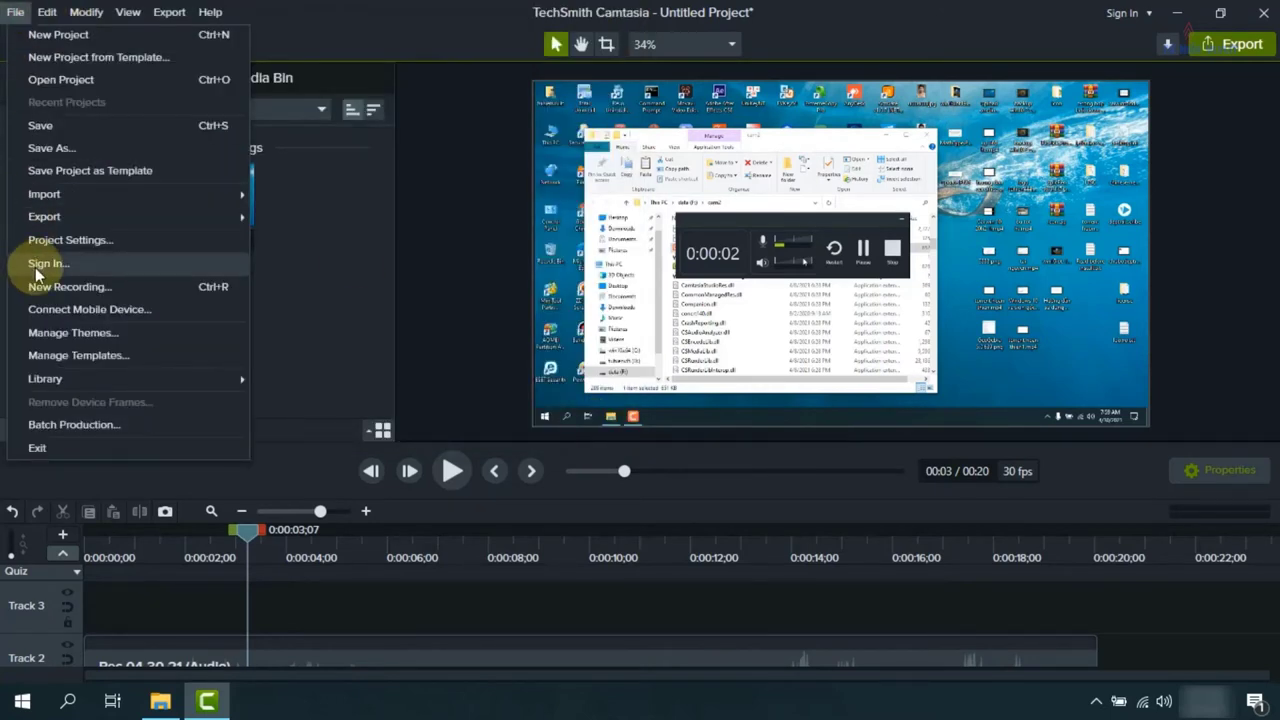
pyautogui.moveTo(49, 223)
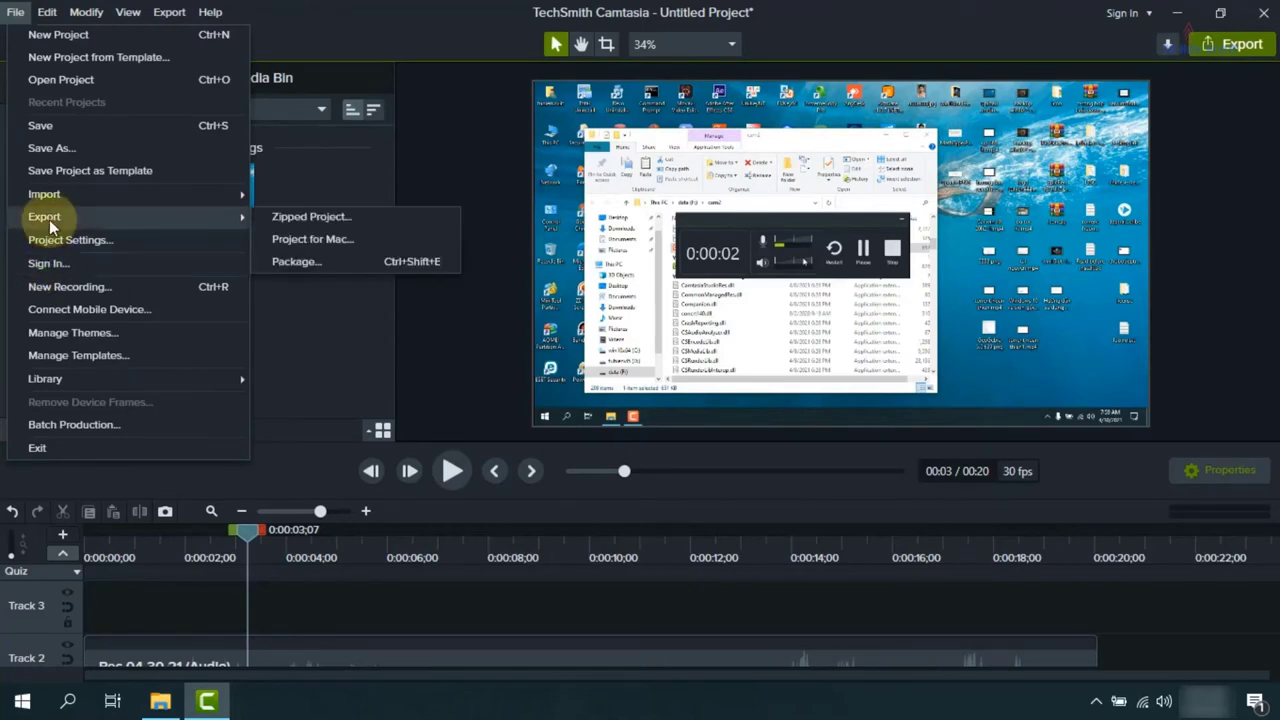
pyautogui.moveTo(80, 194)
pyautogui.click(288, 194)
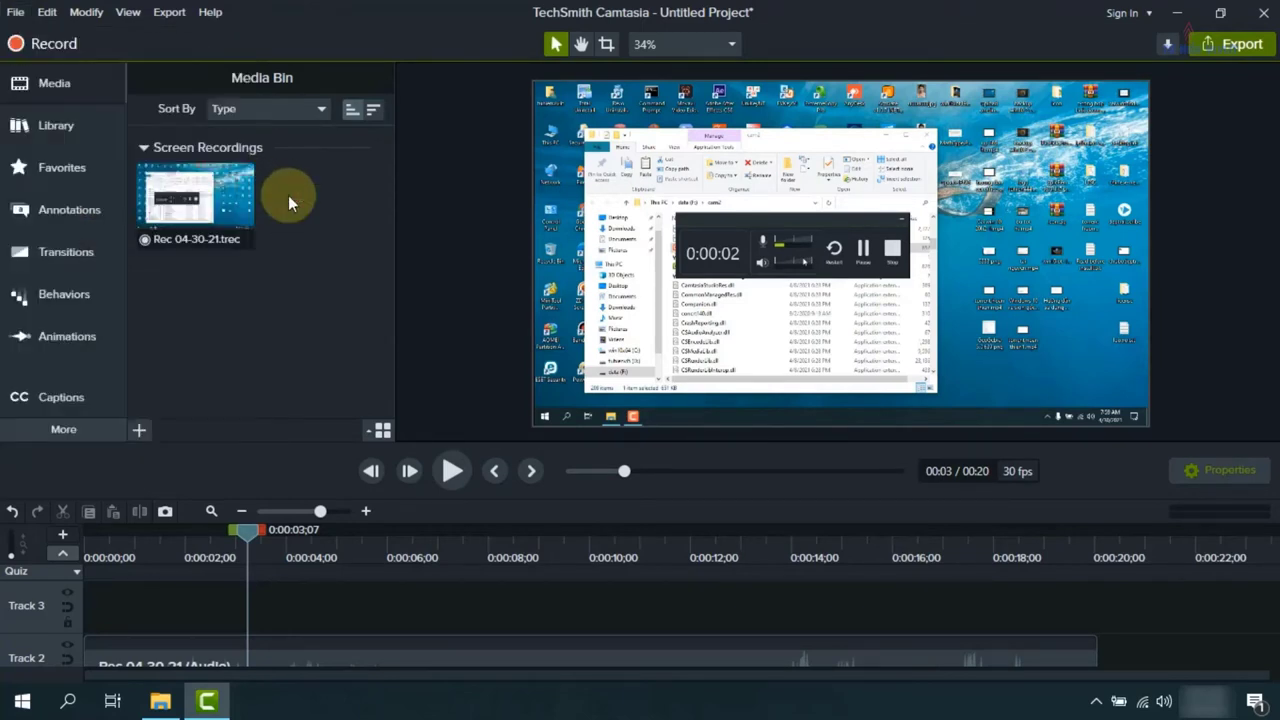
pyautogui.click(484, 389)
pyautogui.click(484, 389)
# Look through the camtasia folder on data (F:) for importable media and select Rec 04-30-21.trec.
pyautogui.click(72, 342)
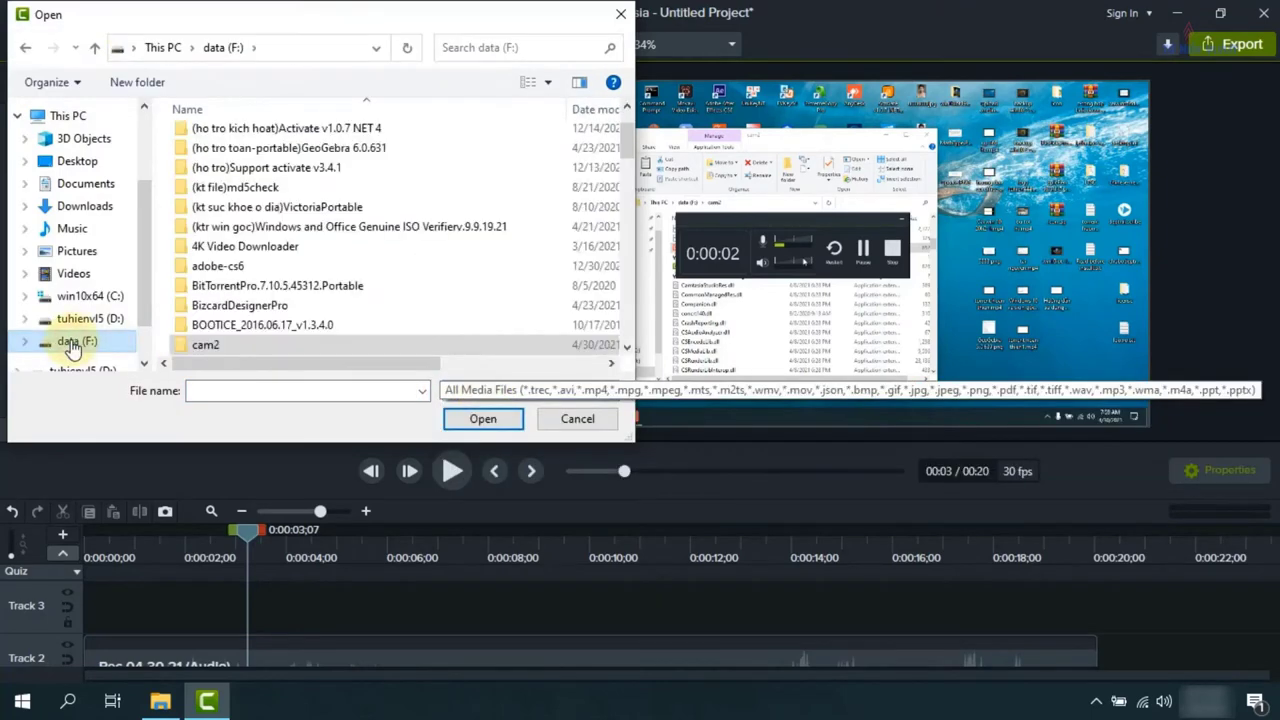
pyautogui.scroll(-1, 280, 251)
pyautogui.doubleClick(205, 310)
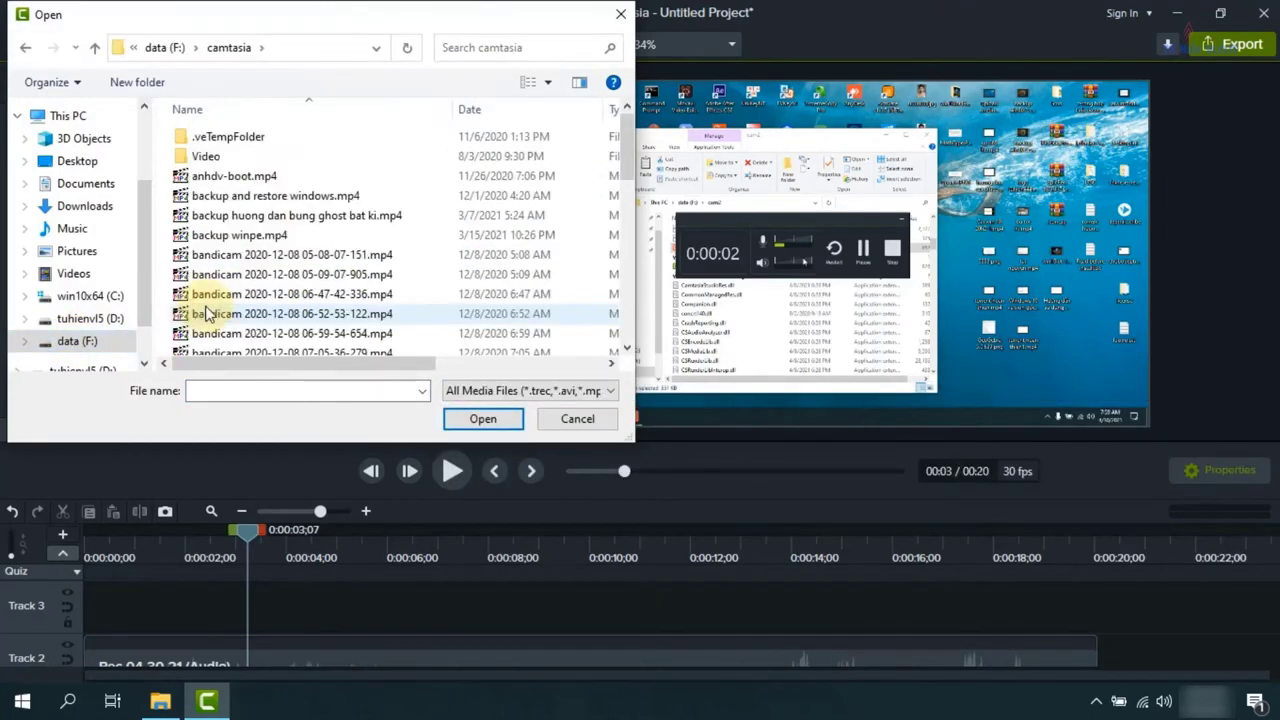
pyautogui.scroll(-6, 210, 290)
pyautogui.click(262, 248)
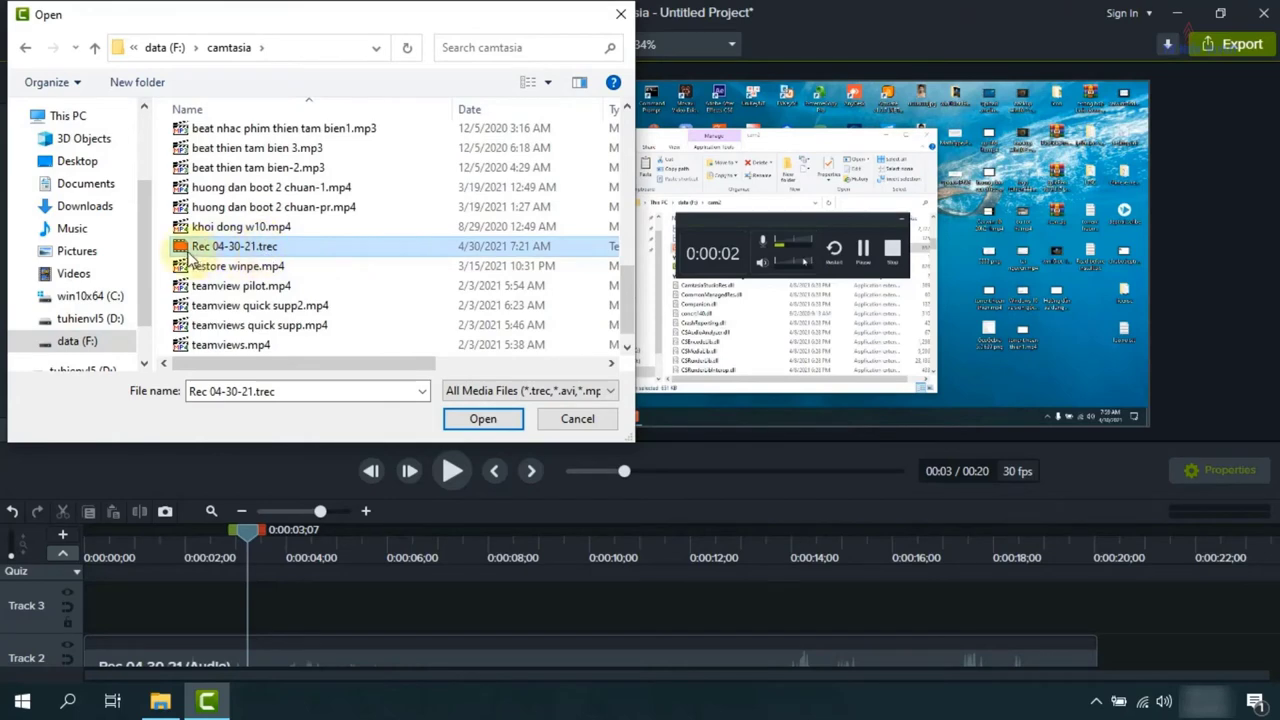
pyautogui.scroll(8, 200, 255)
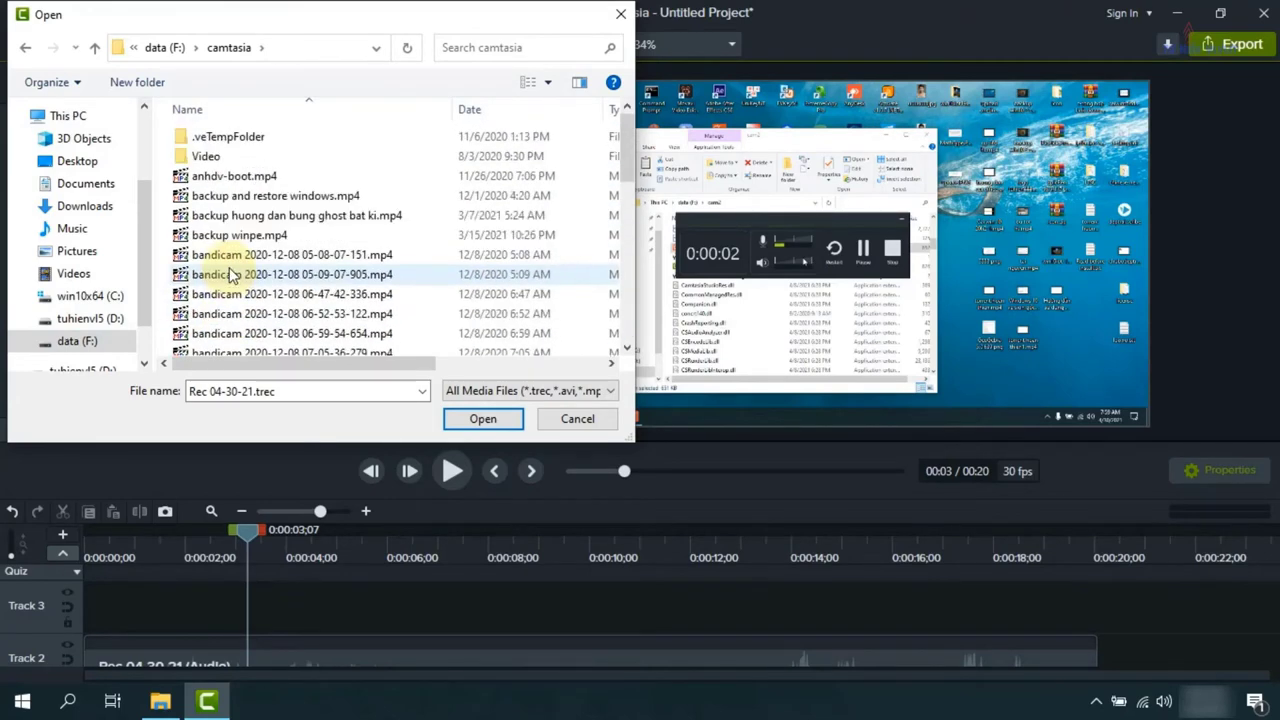
pyautogui.scroll(-6, 230, 275)
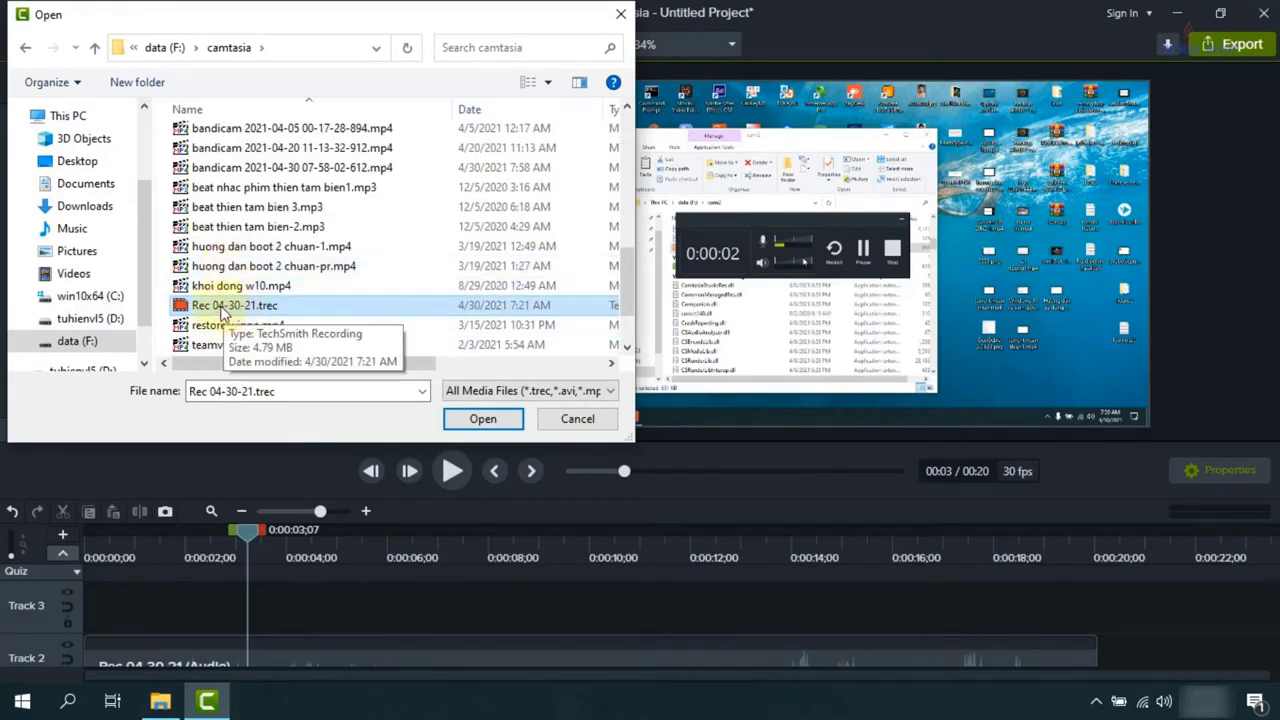
# Locate Rec 04-30-21.trec in the Documents Camtasia folder and cancel the media import.
pyautogui.click(80, 183)
pyautogui.doubleClick(230, 186)
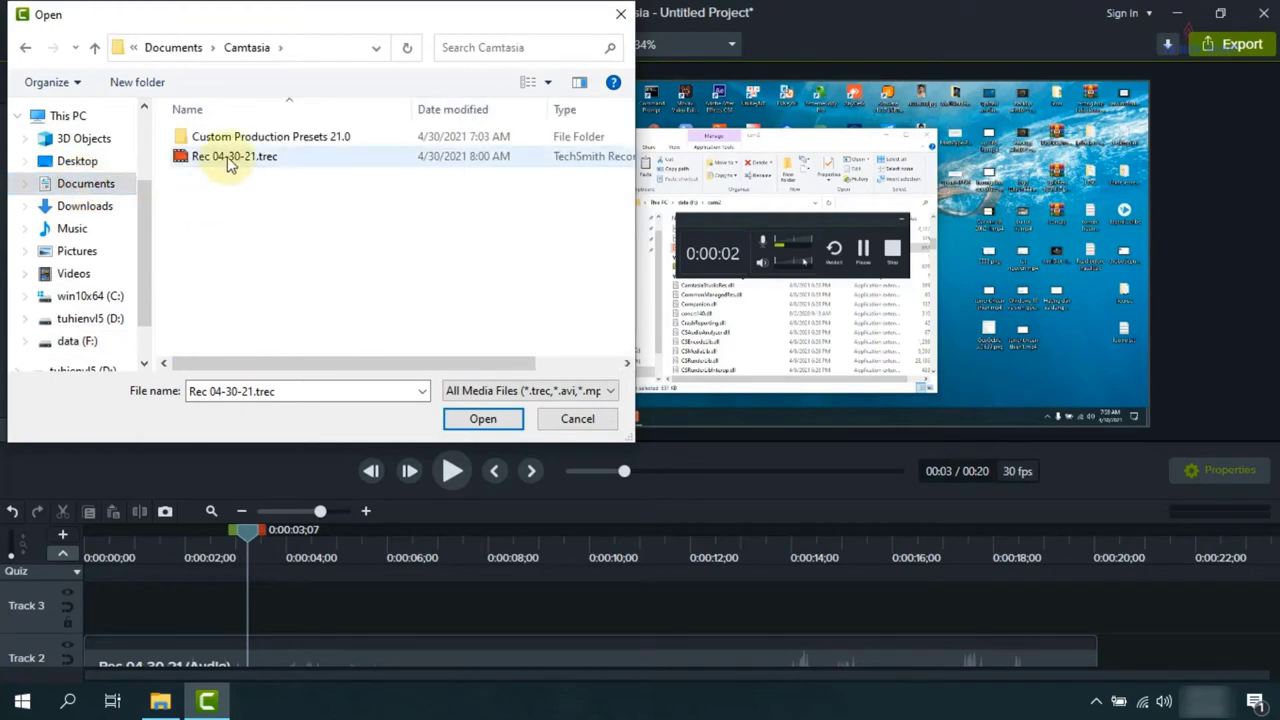
pyautogui.click(228, 160)
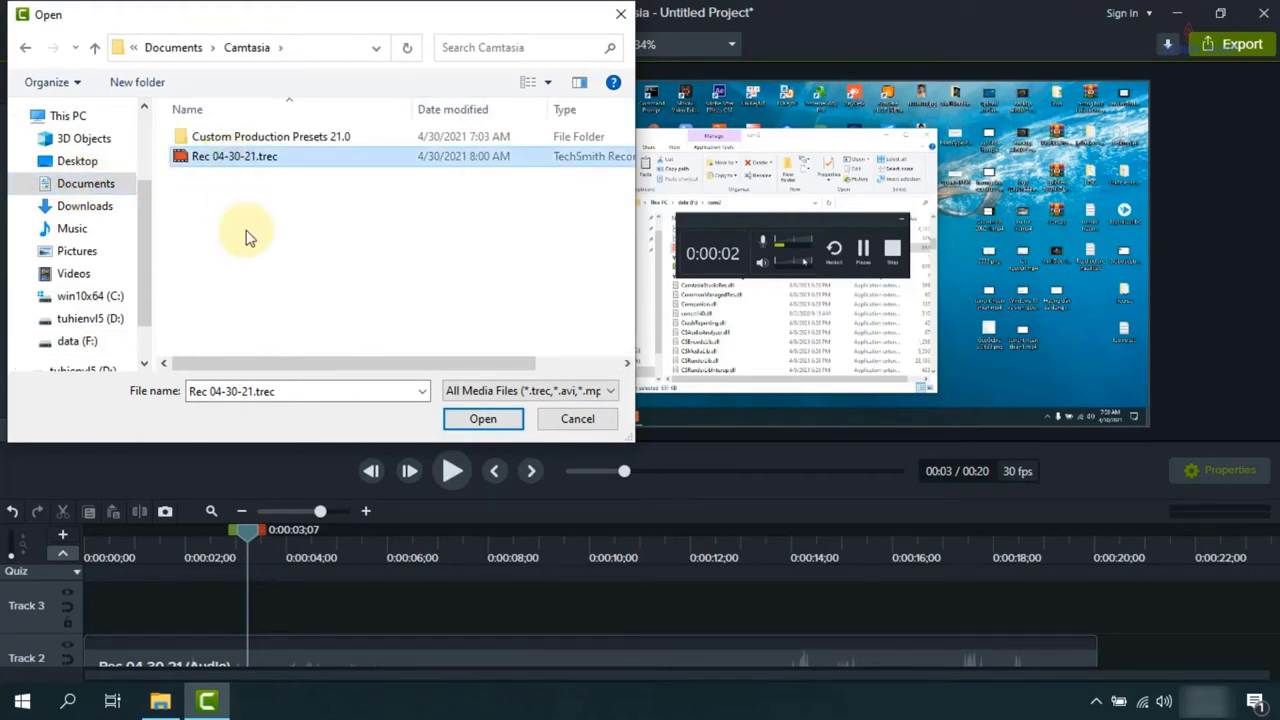
pyautogui.moveTo(323, 362)
pyautogui.mouseDown()
pyautogui.moveTo(463, 355)
pyautogui.moveTo(323, 362)
pyautogui.mouseUp()
pyautogui.click(270, 163)
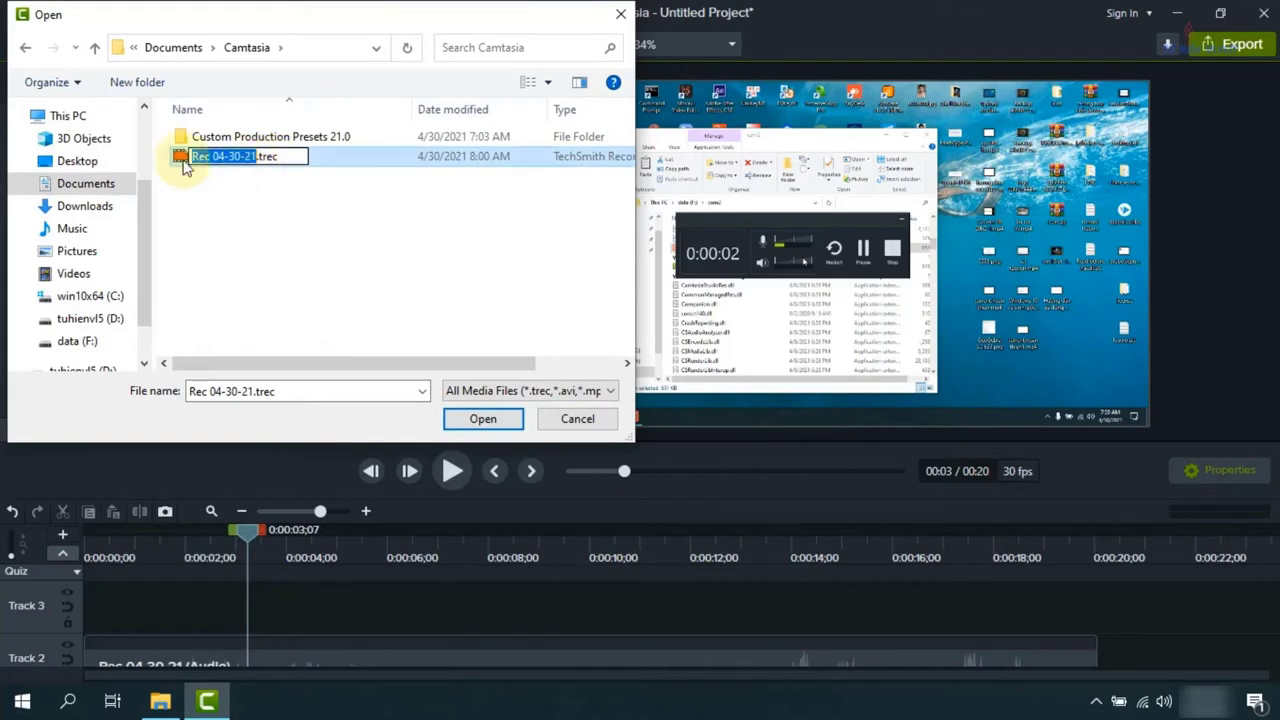
pyautogui.click(576, 420)
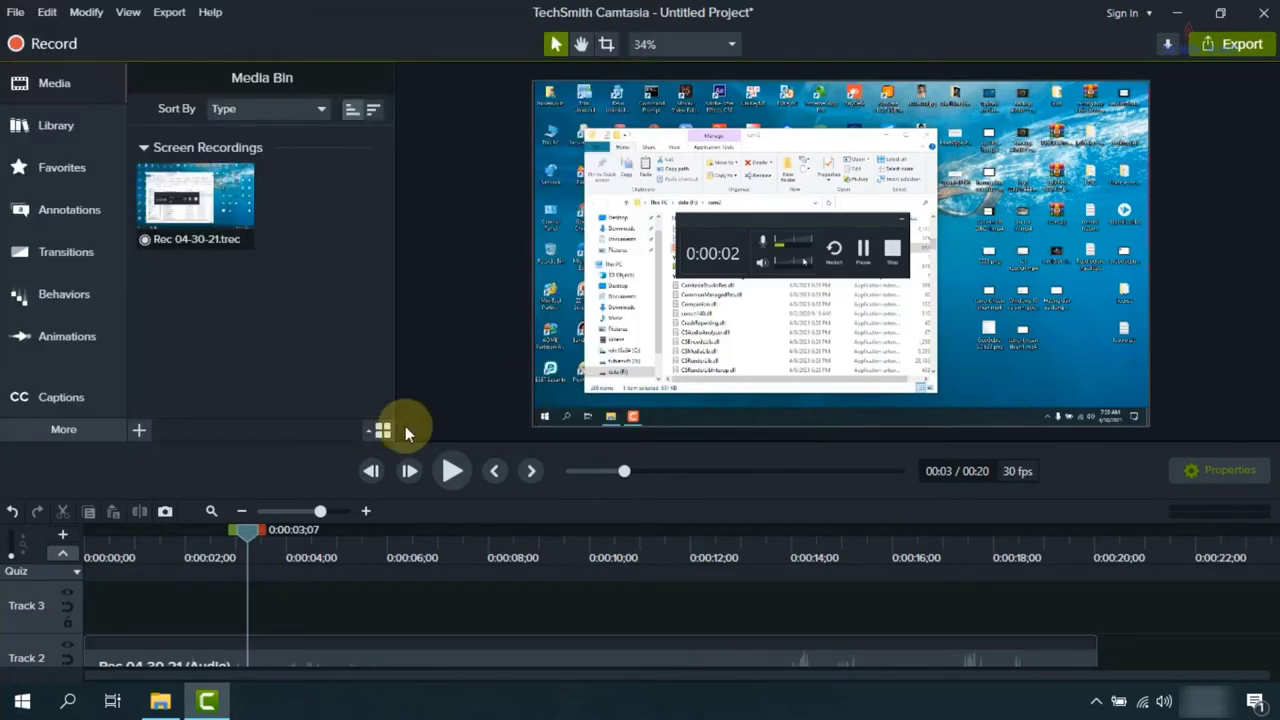
# Minimize the editor, switch to File Explorer and look through the program files in the cam2 folder.
pyautogui.click(1178, 24)
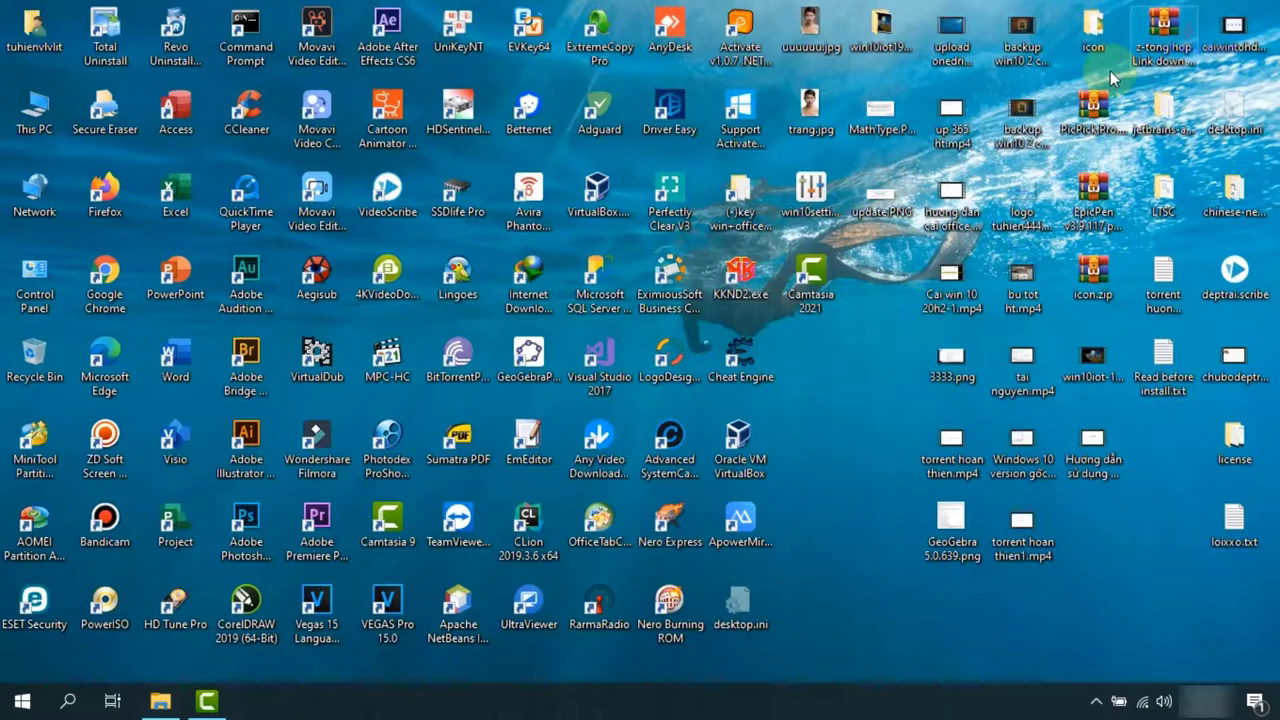
pyautogui.click(165, 698)
pyautogui.scroll(-18, 447, 416)
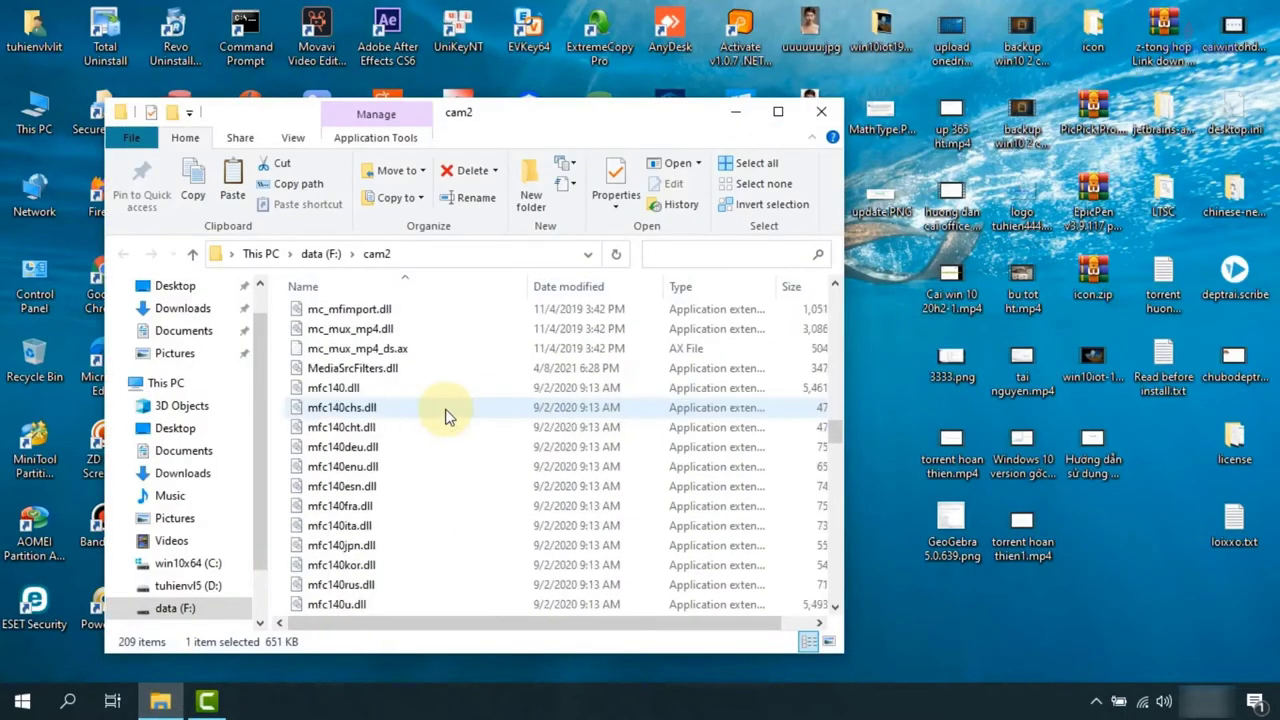
pyautogui.scroll(-20, 447, 416)
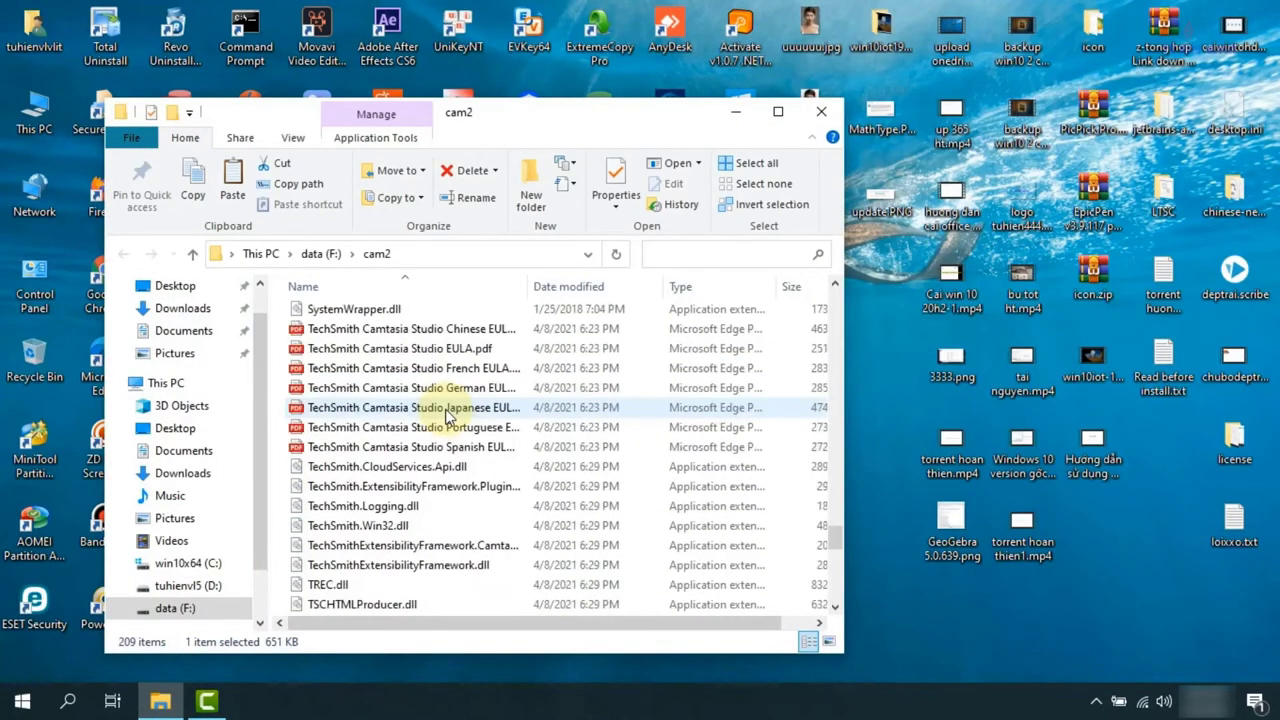
pyautogui.scroll(20, 447, 416)
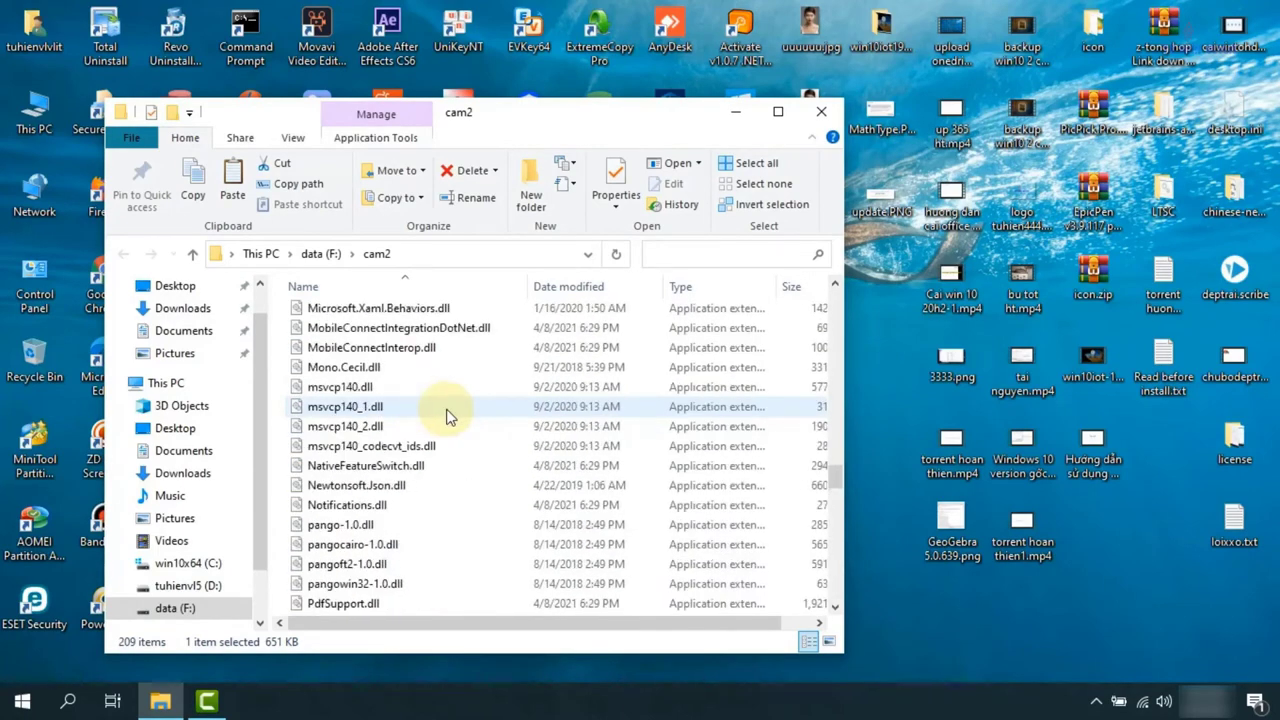
# Maximize the cam2 folder window, find LegacyCamRecorder.exe in the file list and select it.
pyautogui.click(778, 111)
pyautogui.scroll(-9, 447, 400)
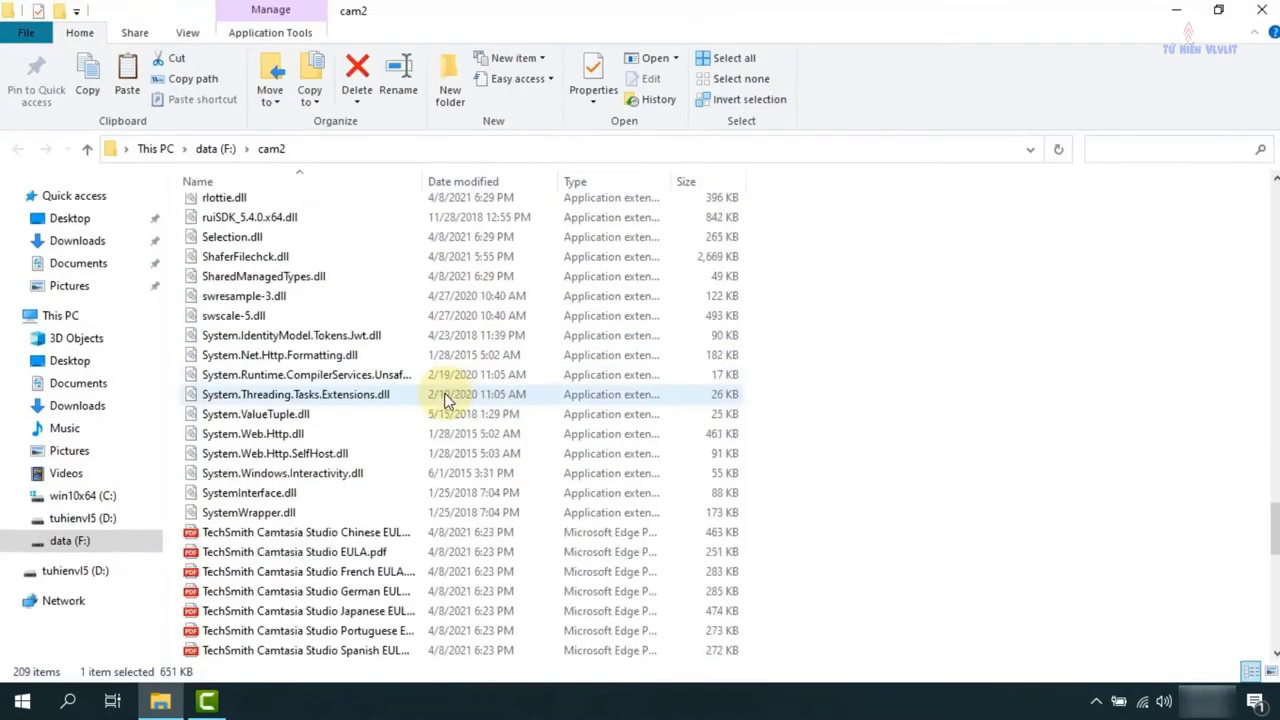
pyautogui.scroll(-4, 447, 400)
pyautogui.scroll(14, 447, 400)
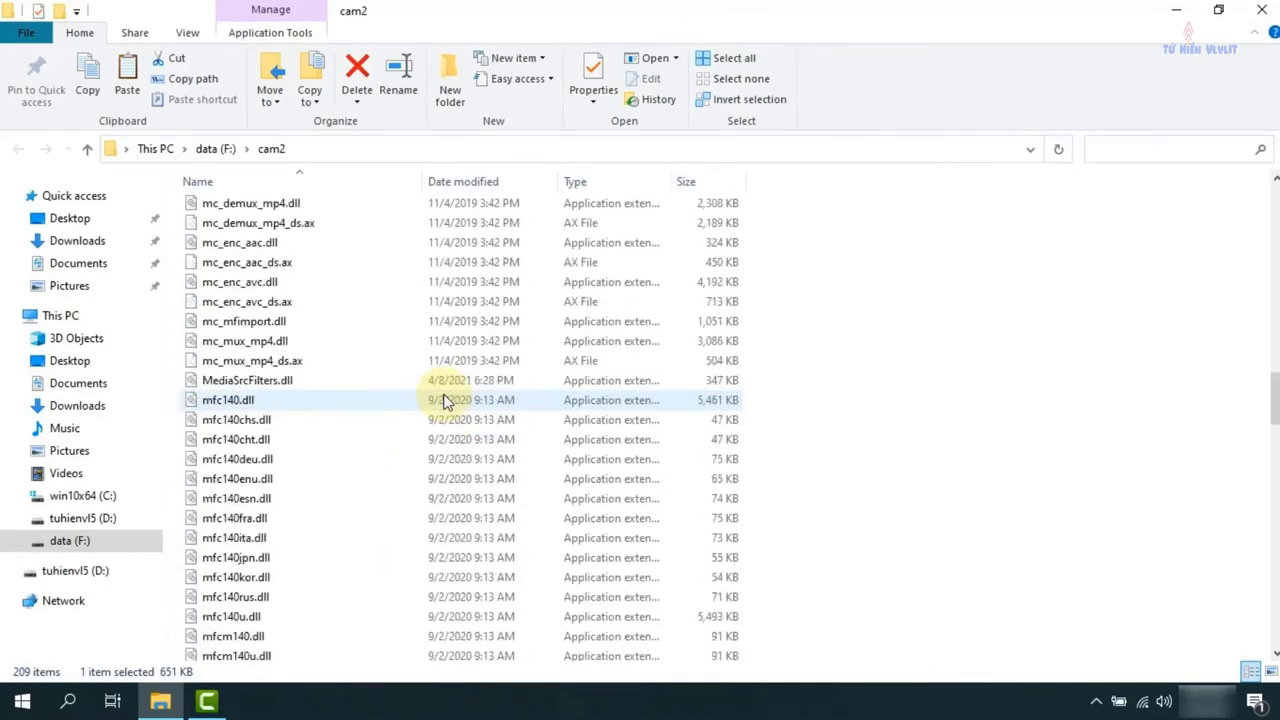
pyautogui.scroll(9, 447, 400)
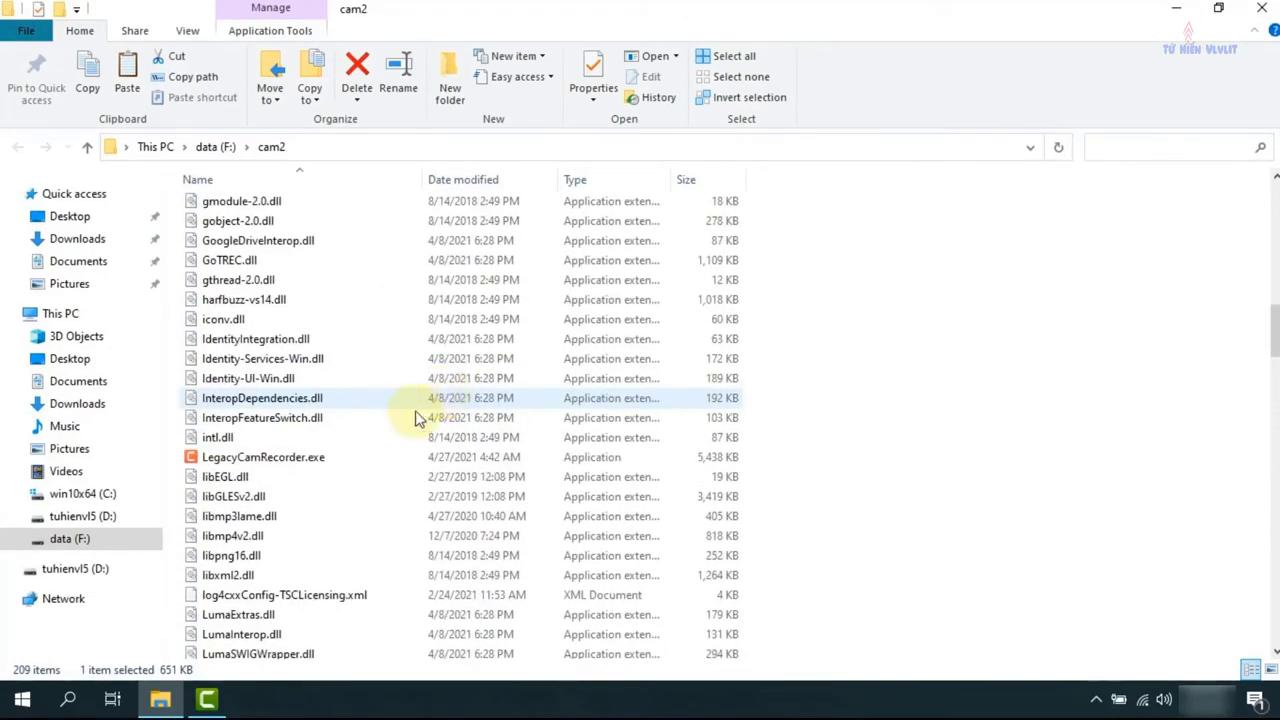
pyautogui.click(287, 458)
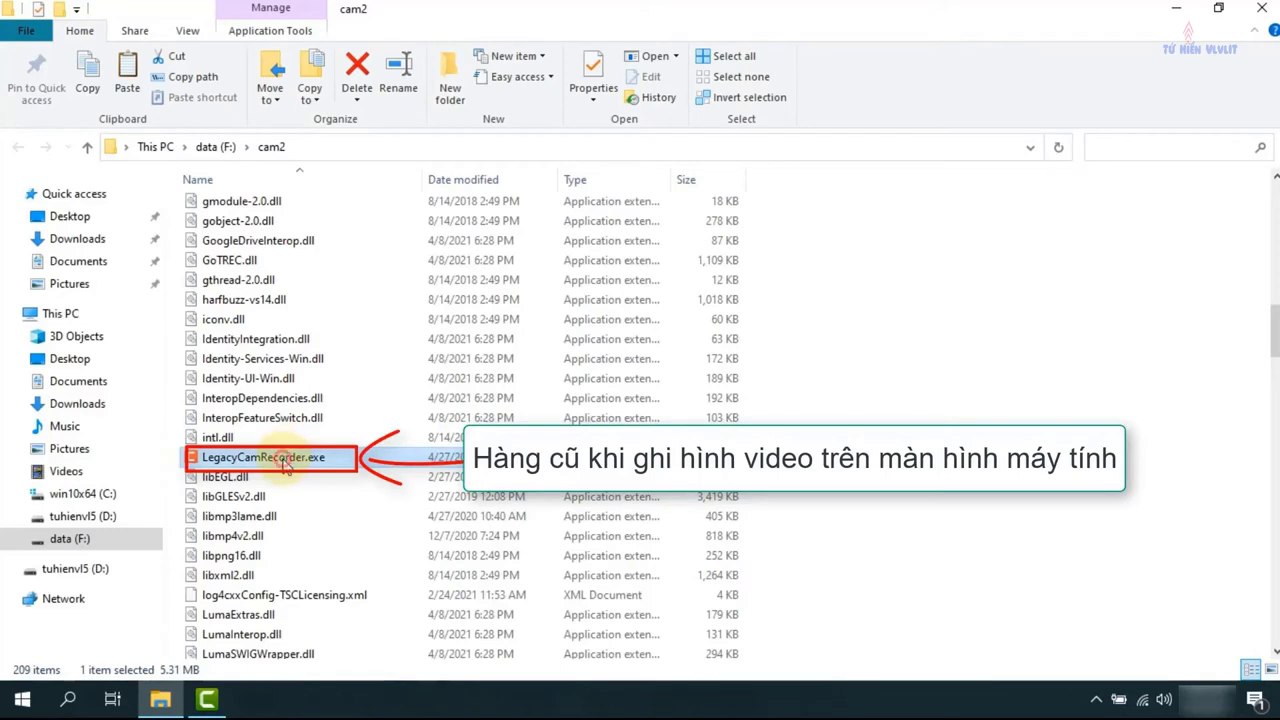
# Launch LegacyCamRecorder.exe from the cam2 folder, view the About Camtasia 2021 information and close it.
pyautogui.doubleClick(287, 466)
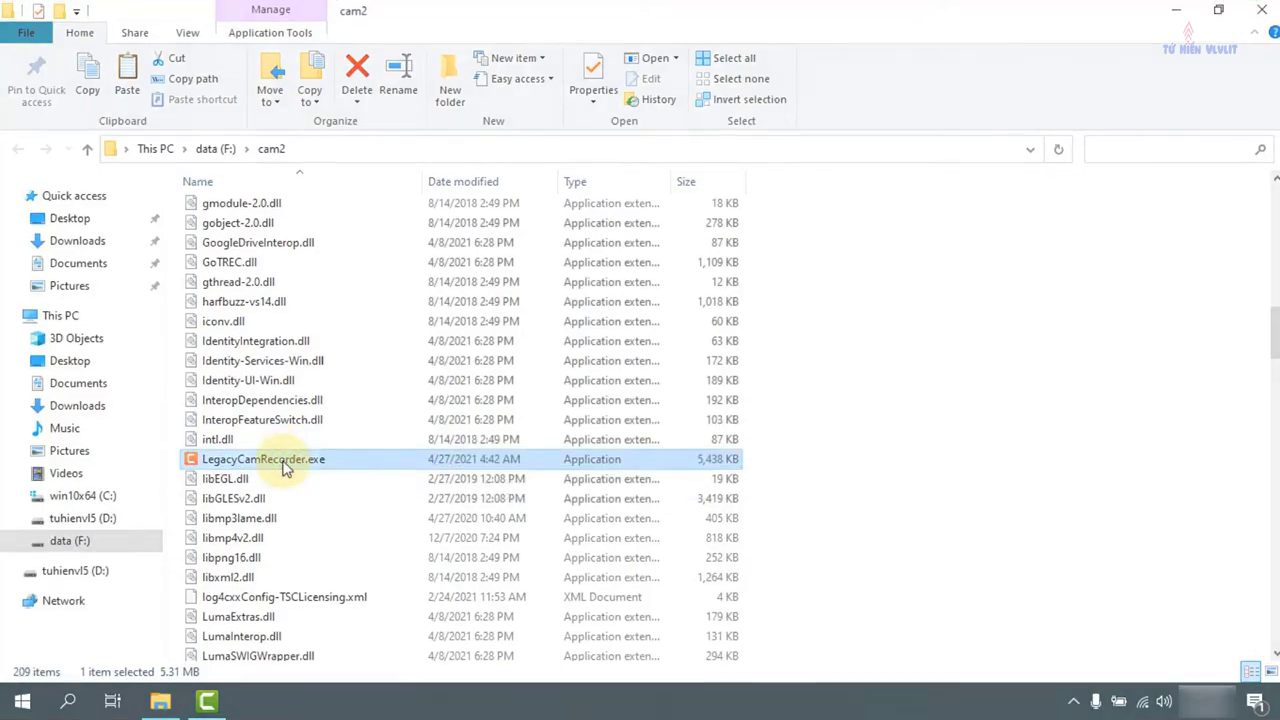
pyautogui.click(691, 541)
pyautogui.click(745, 692)
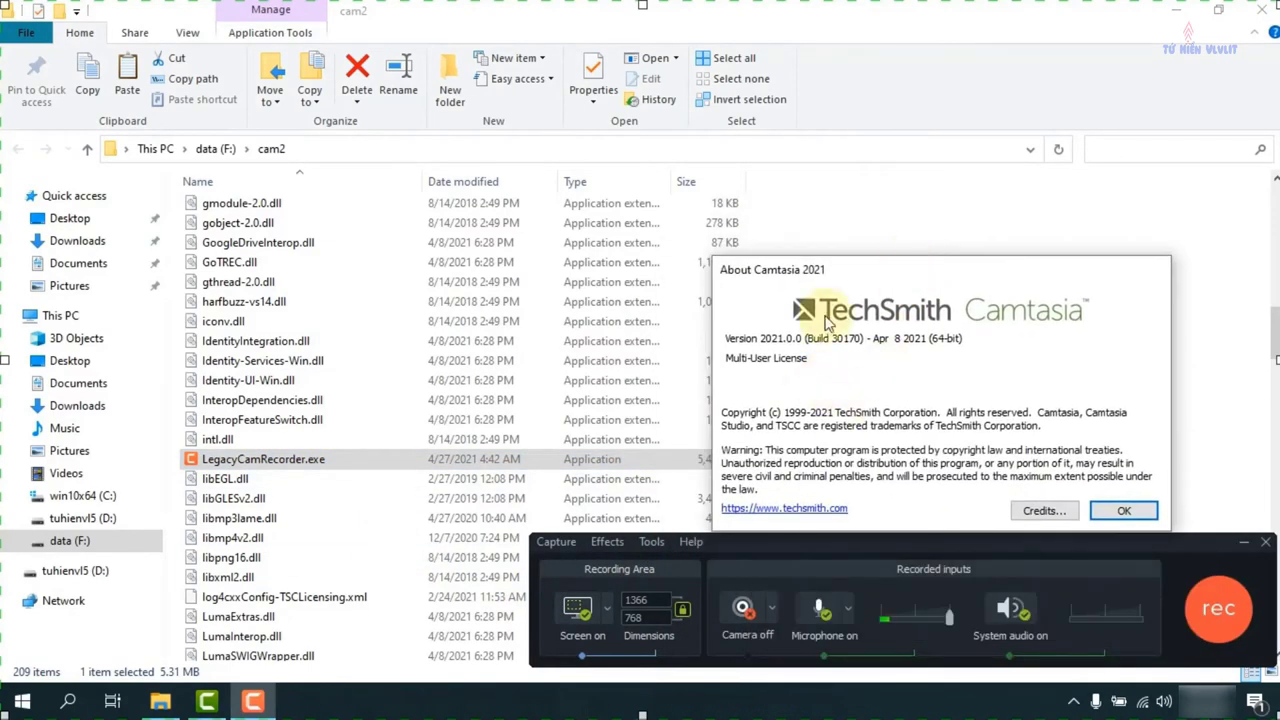
pyautogui.click(1117, 511)
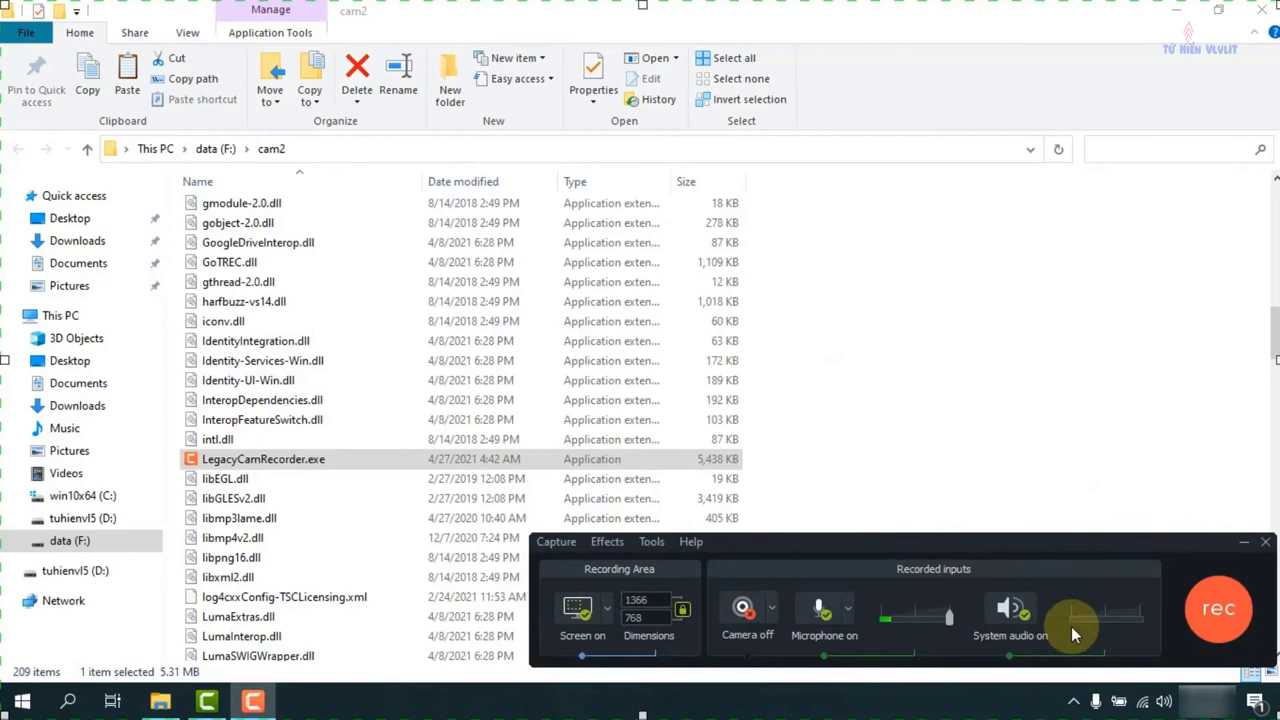
# Open the recorder's Tools Options dialog, reposition it and open the file options for saving recordings.
pyautogui.click(666, 546)
pyautogui.click(682, 611)
pyautogui.moveTo(468, 252); pyautogui.dragTo(809, 111)
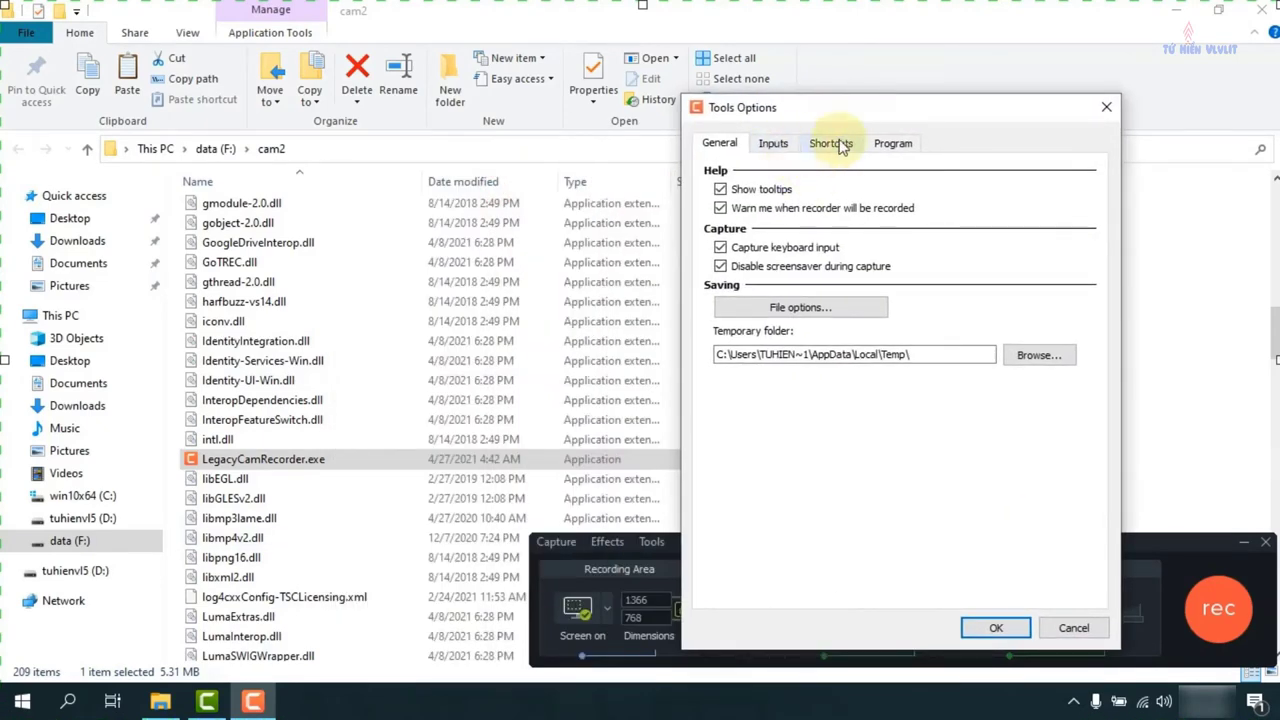
pyautogui.click(865, 307)
# Review the output folder choices, browse the directories and keep F:\camtasia\ as the recordings' output folder.
pyautogui.click(940, 462)
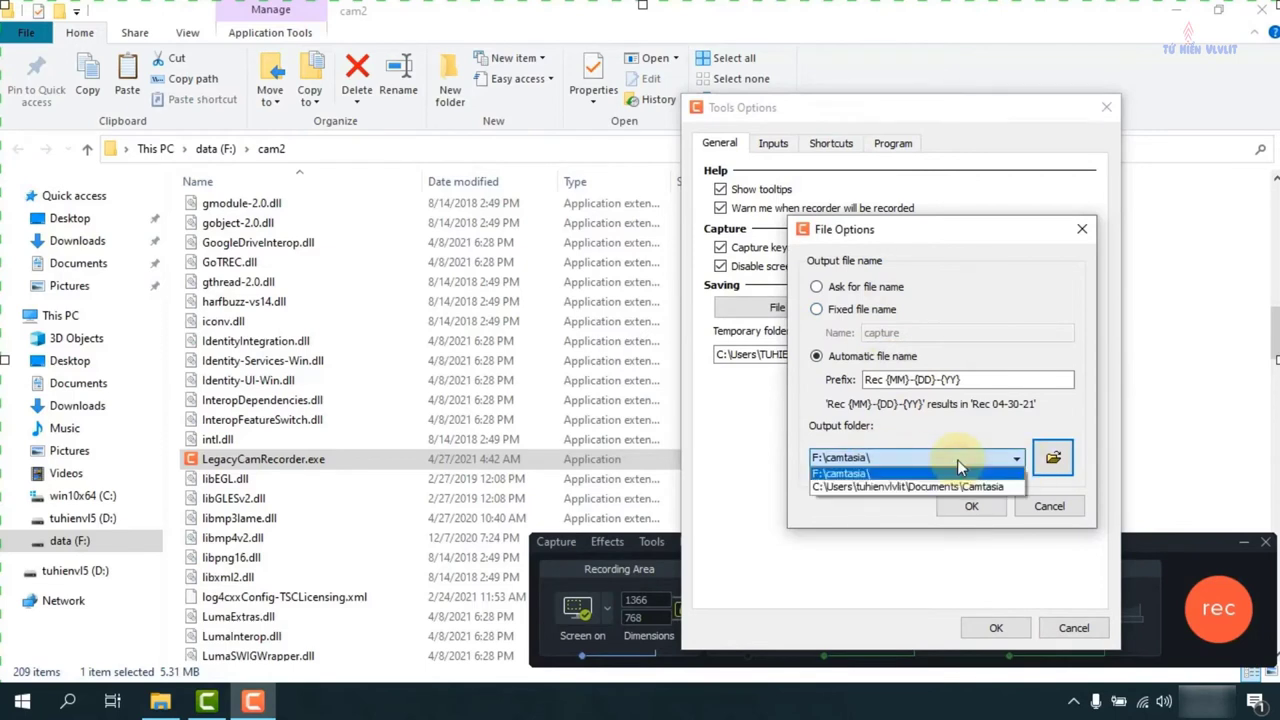
pyautogui.click(957, 459)
pyautogui.click(910, 460)
pyautogui.click(910, 460)
pyautogui.click(1052, 457)
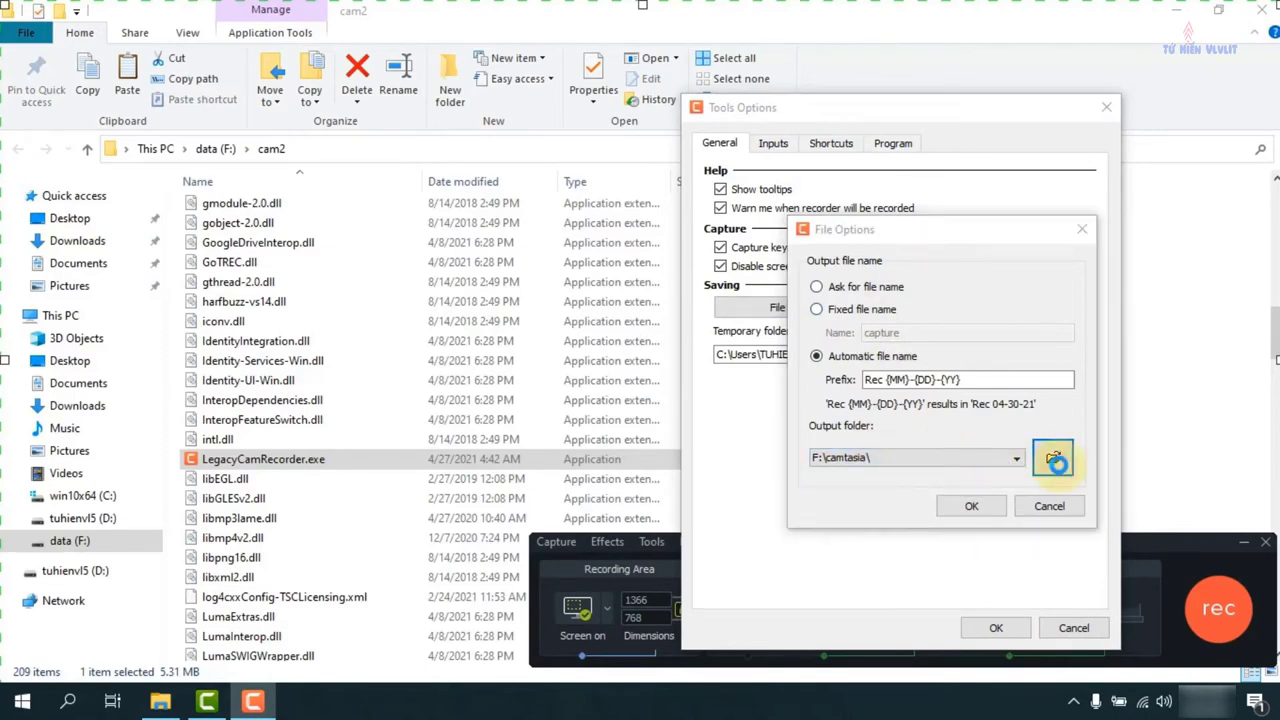
pyautogui.scroll(-5, 600, 380)
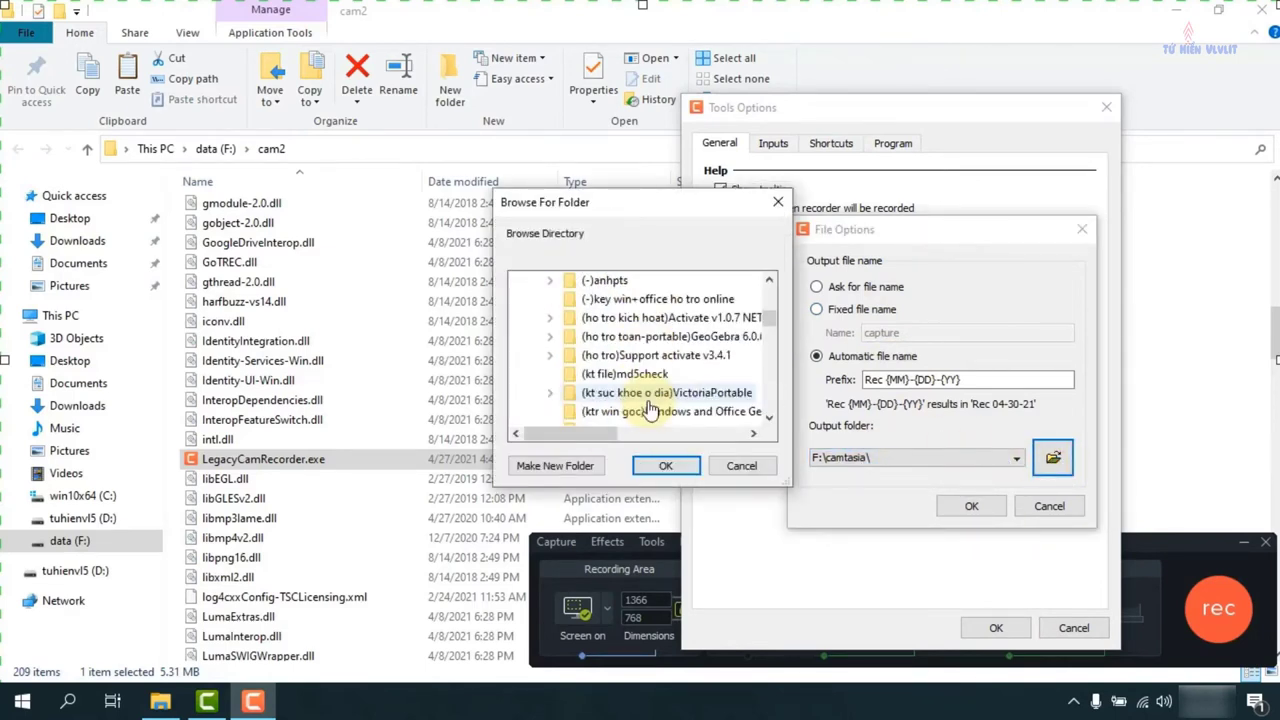
pyautogui.click(596, 374)
pyautogui.click(666, 465)
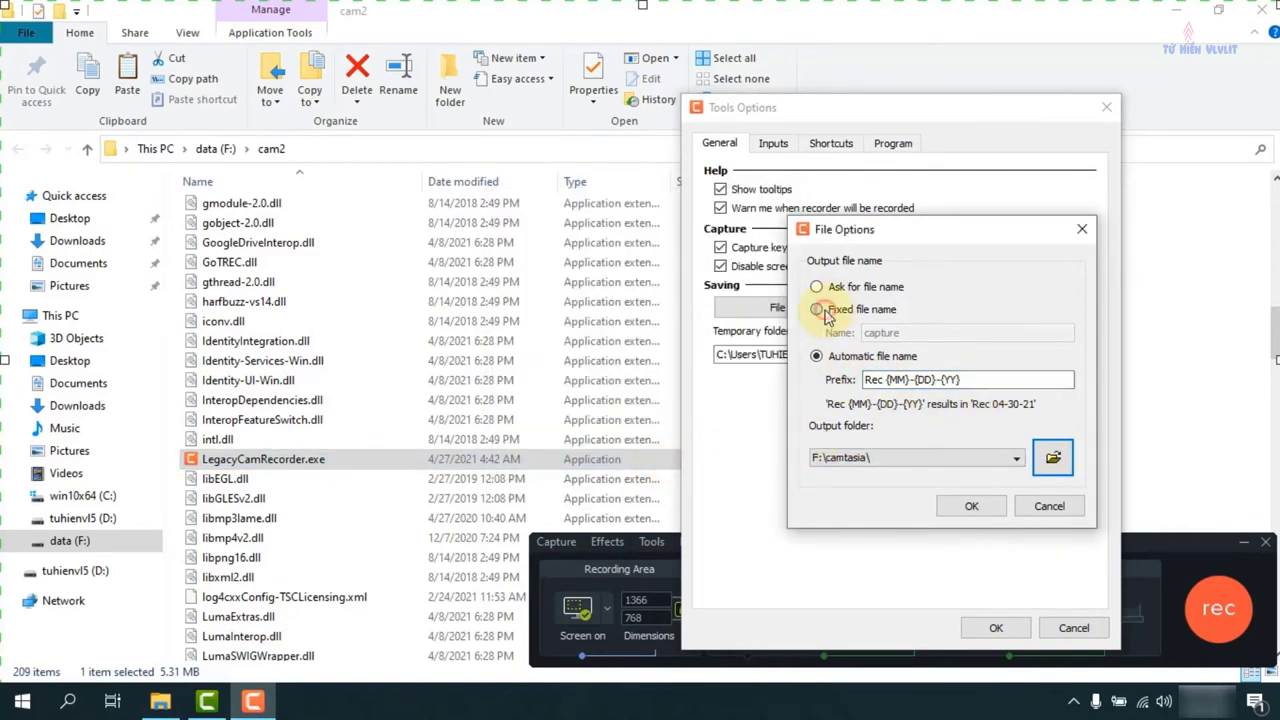
# Try the fixed file name option, return to automatic file naming and confirm the file options.
pyautogui.click(820, 311)
pyautogui.click(815, 357)
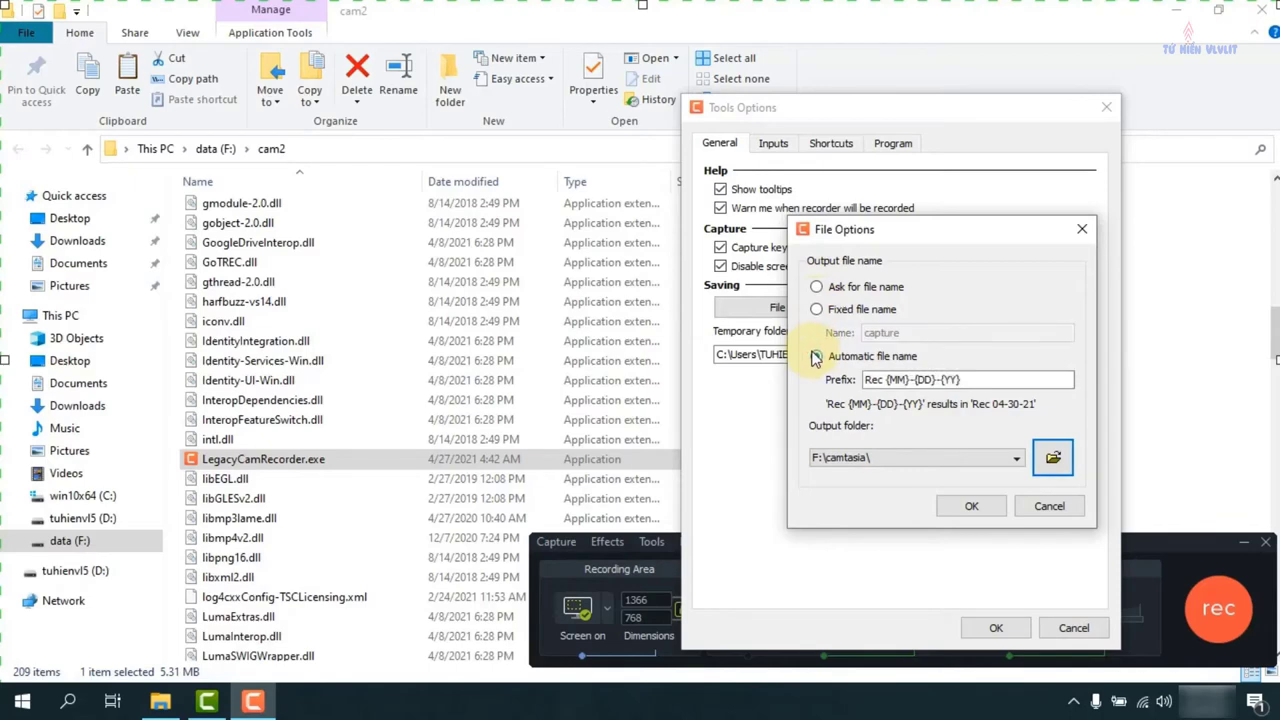
pyautogui.click(1000, 512)
pyautogui.click(805, 307)
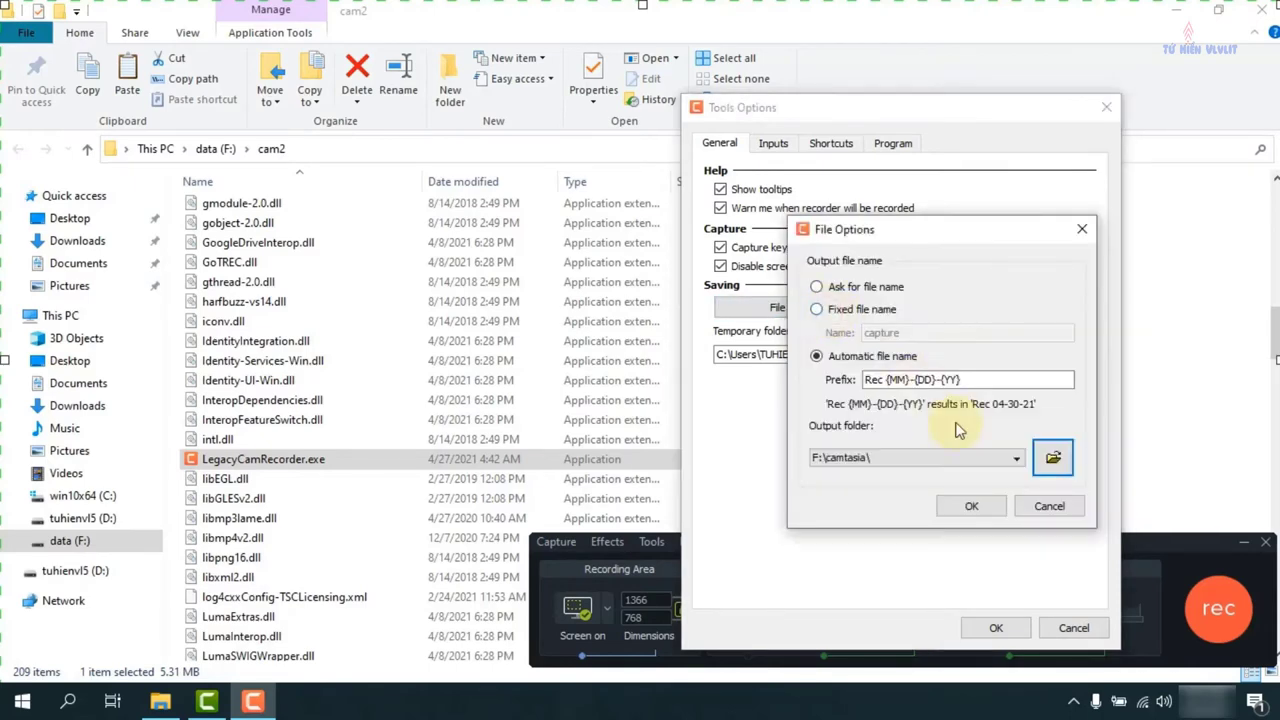
pyautogui.click(971, 505)
# Review the recorder's shortcut and program settings and accept the tools options.
pyautogui.click(838, 147)
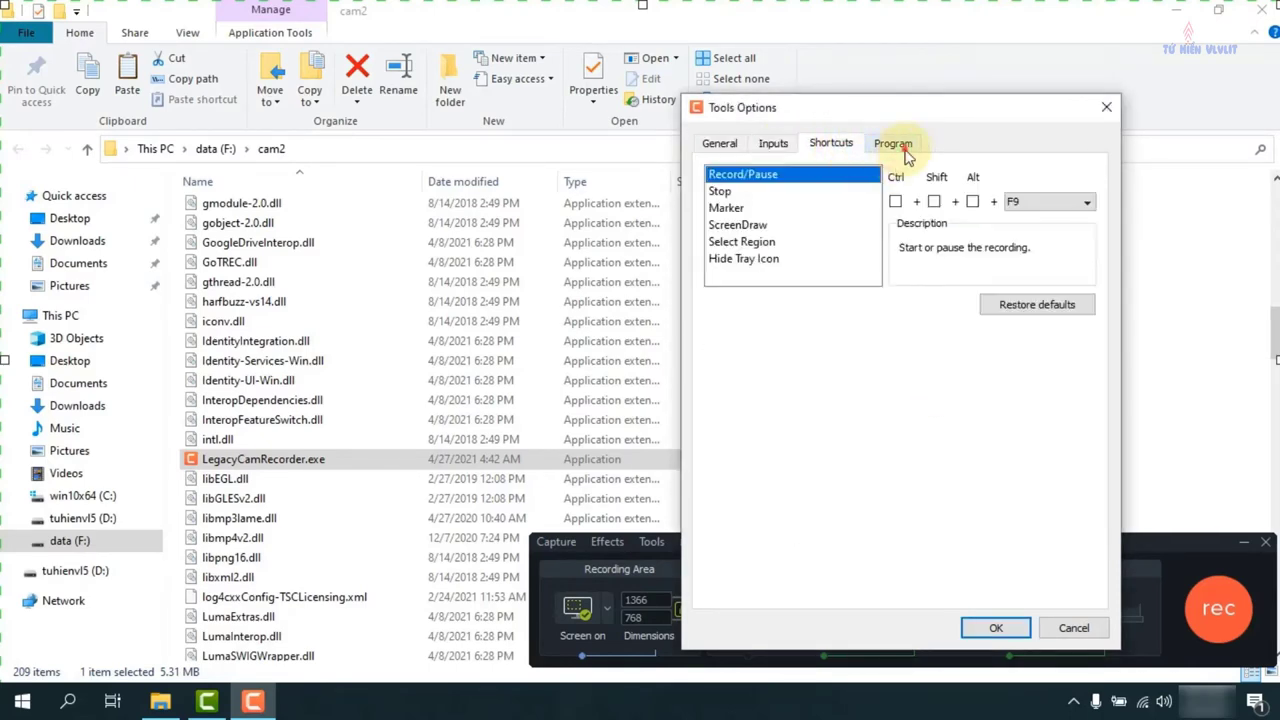
pyautogui.click(906, 155)
pyautogui.click(918, 185)
pyautogui.click(918, 188)
pyautogui.click(990, 627)
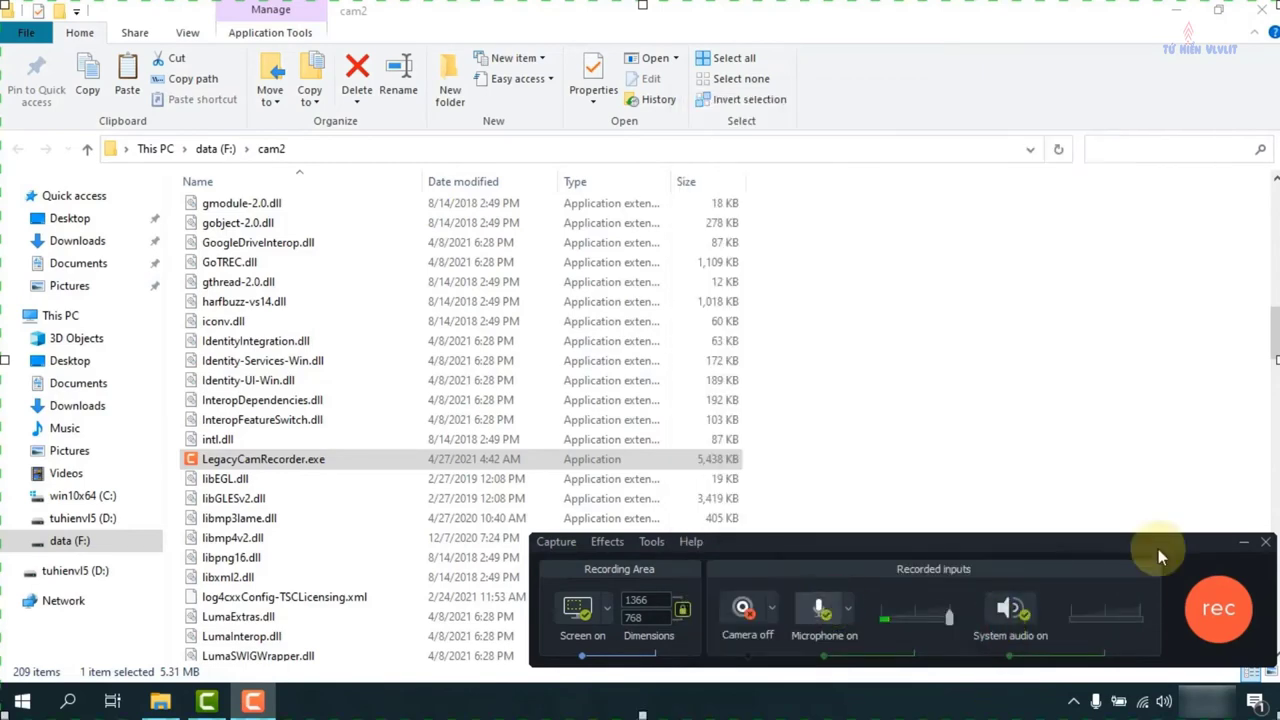
# Close the legacy recorder, then locate and select CamtasiaRecorder.exe in the cam2 folder.
pyautogui.click(1265, 541)
pyautogui.rightClick(297, 459)
pyautogui.click(252, 462)
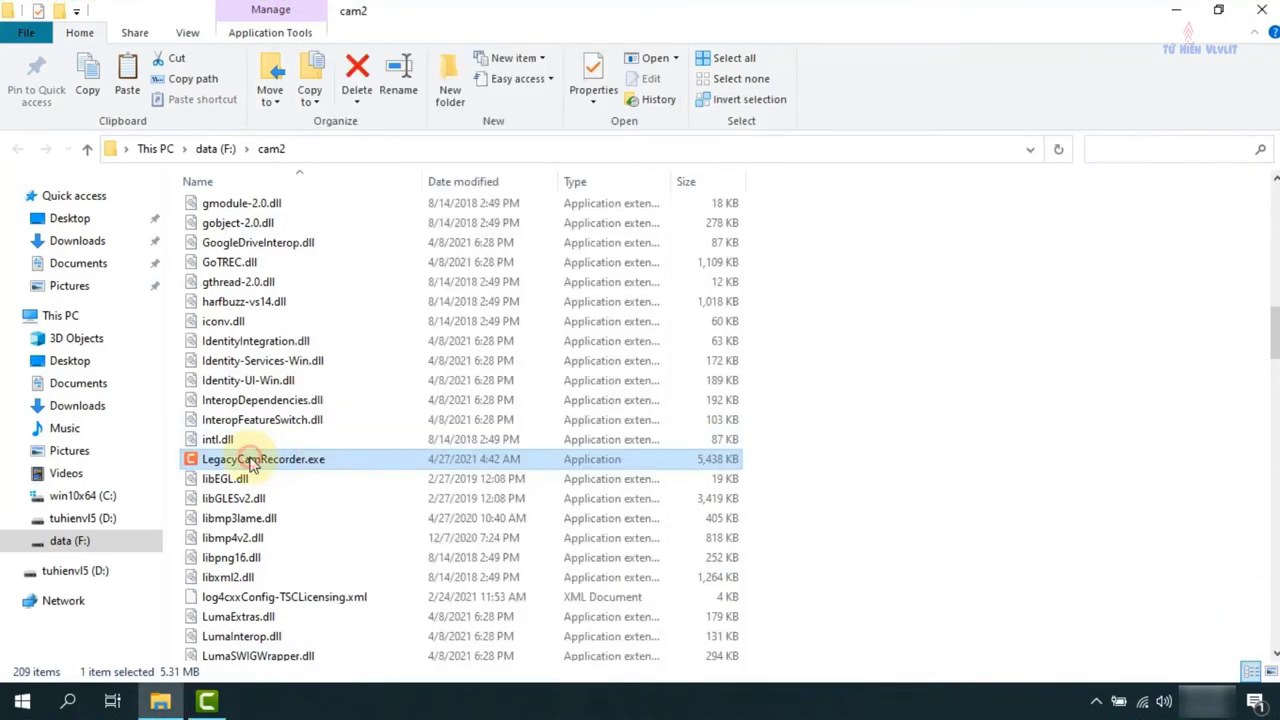
pyautogui.scroll(15, 251, 460)
pyautogui.click(257, 394)
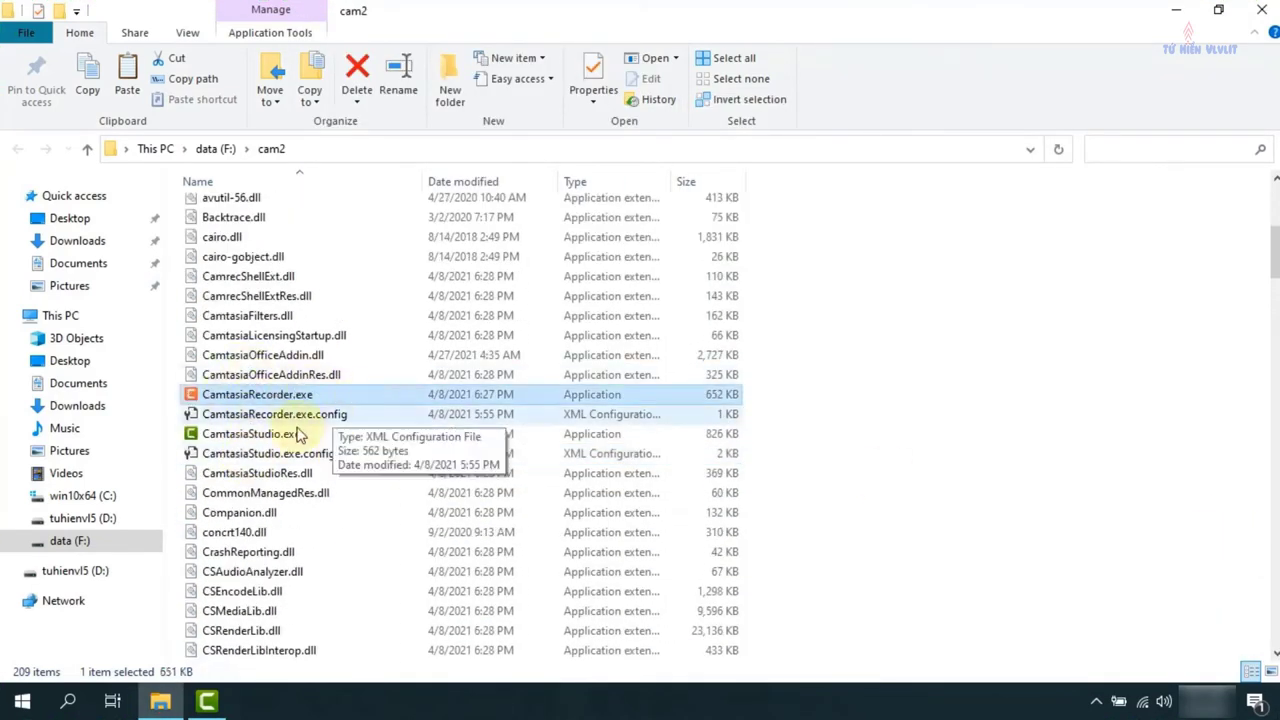
pyautogui.click(263, 437)
pyautogui.click(257, 394)
# Look over the start of the cam2 file list, restore the folder window and minimize it.
pyautogui.scroll(5, 265, 400)
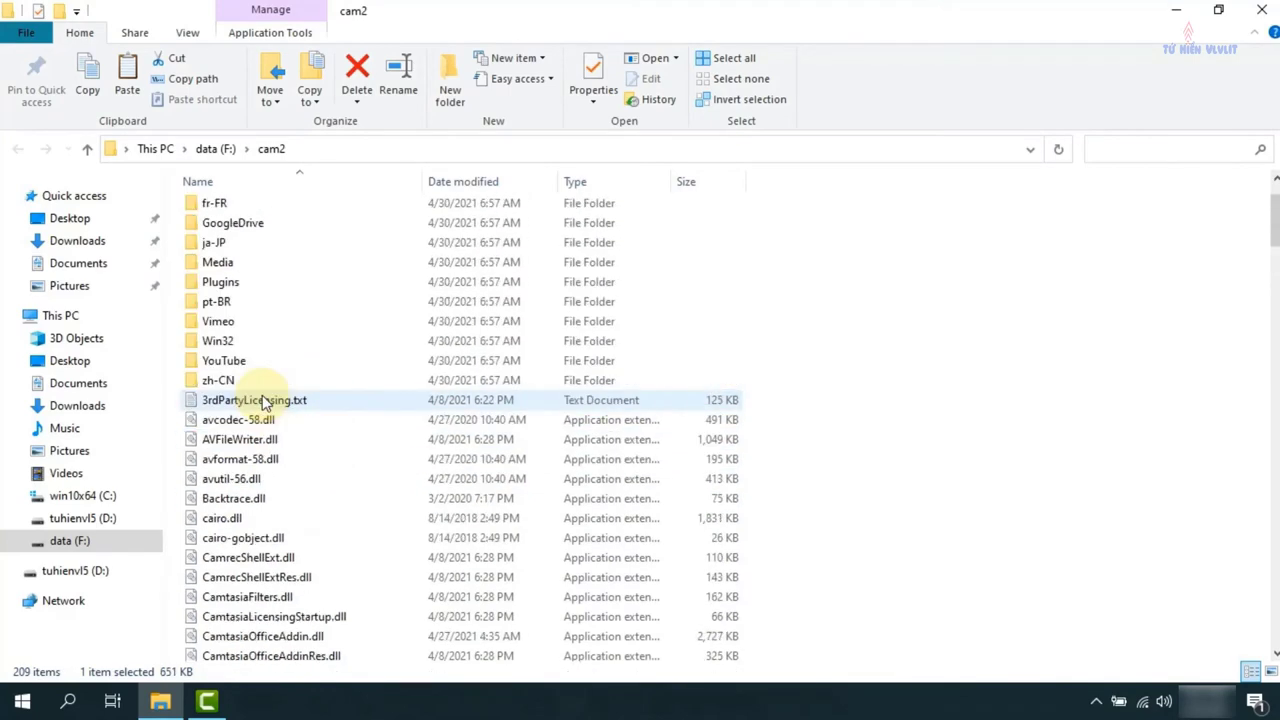
pyautogui.scroll(2, 265, 400)
pyautogui.scroll(-3, 265, 400)
pyautogui.click(1218, 10)
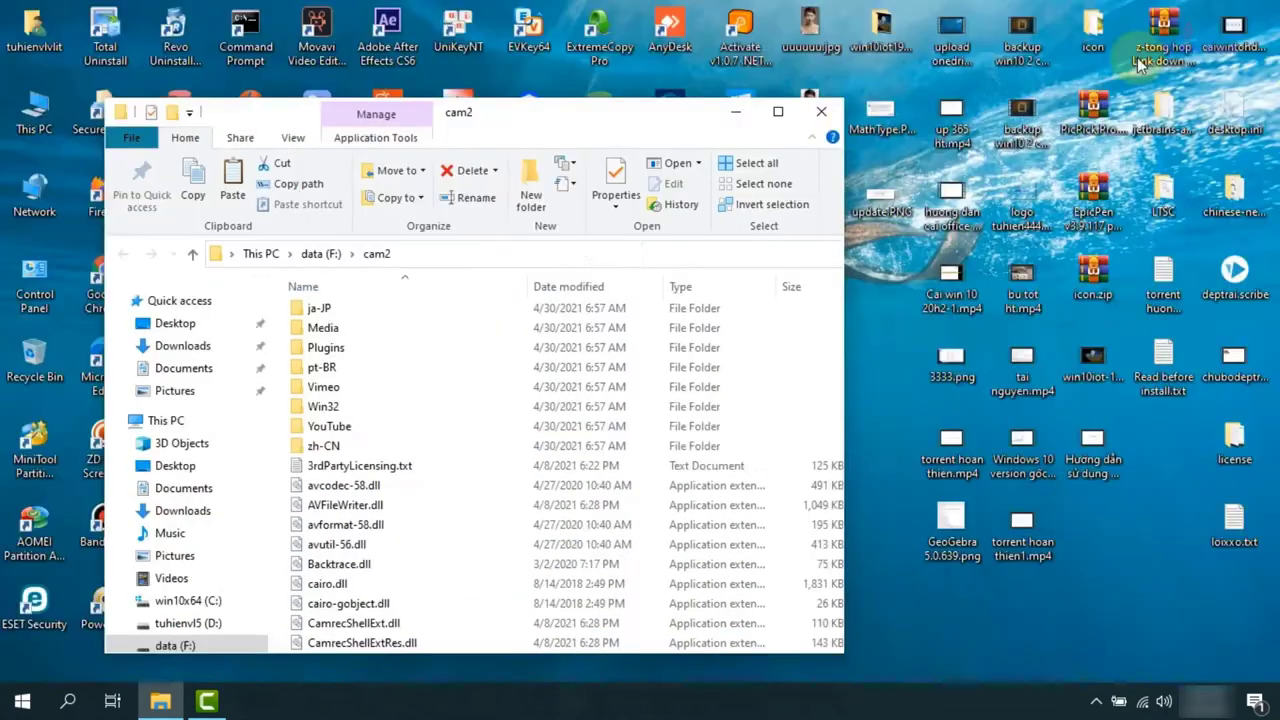
pyautogui.click(737, 112)
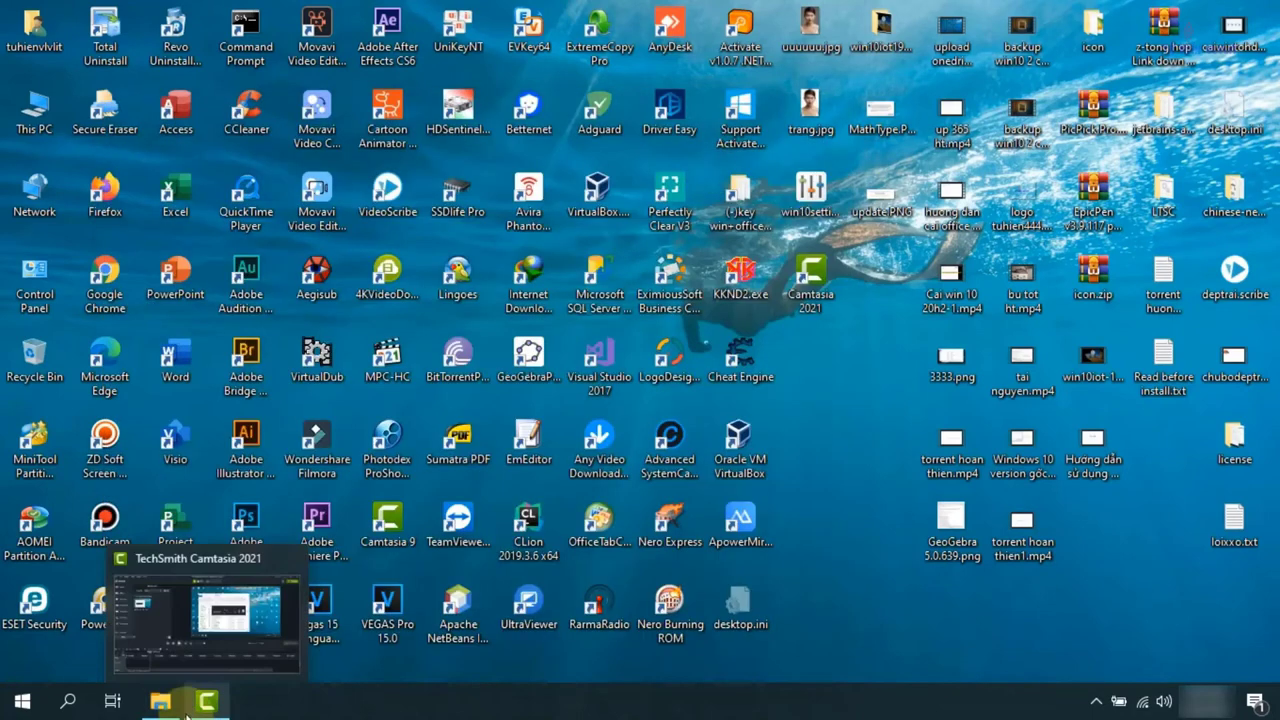
# Switch to the Camtasia editor, open the callout annotations, set their style to All and look through them.
pyautogui.click(207, 700)
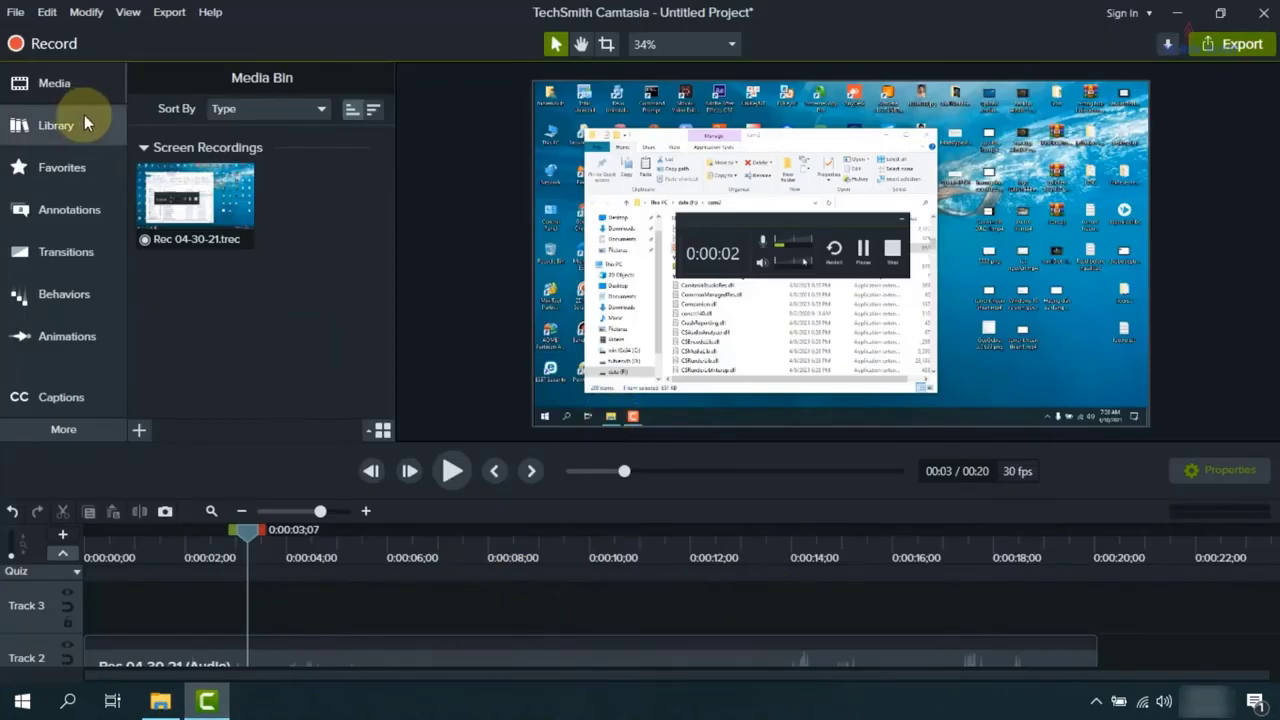
pyautogui.click(70, 212)
pyautogui.click(297, 149)
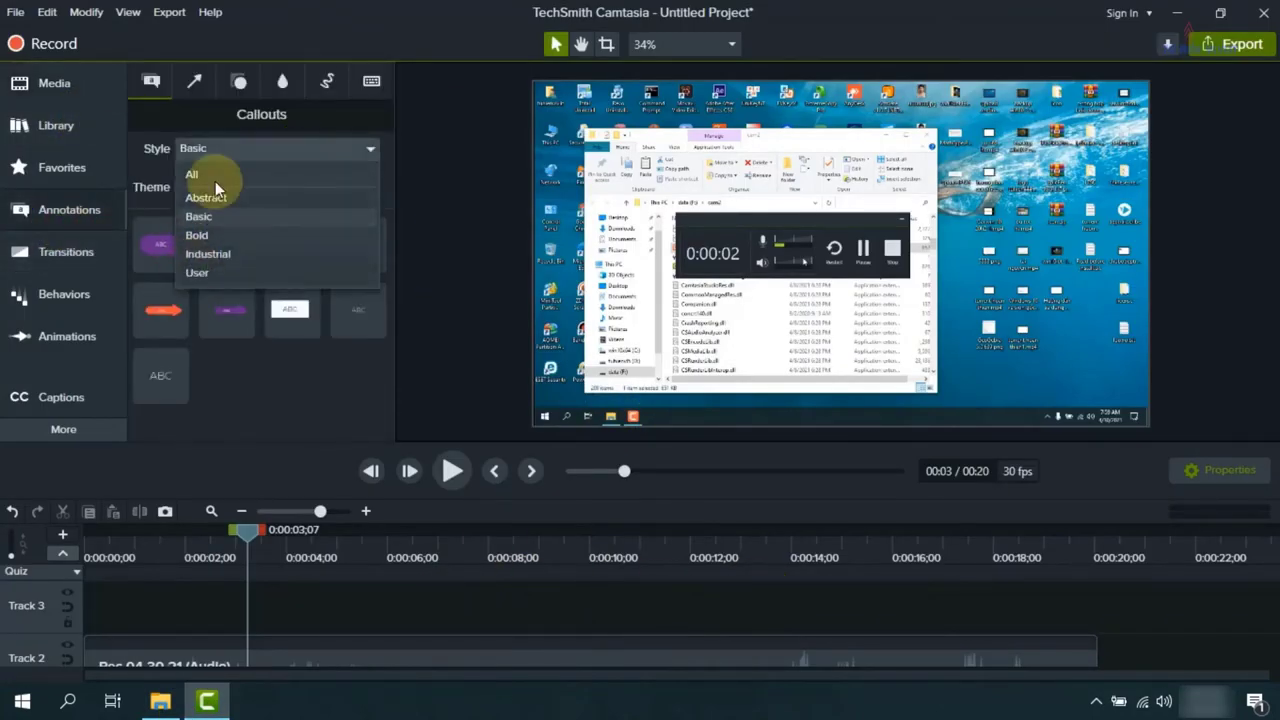
pyautogui.click(215, 178)
pyautogui.scroll(-5, 266, 297)
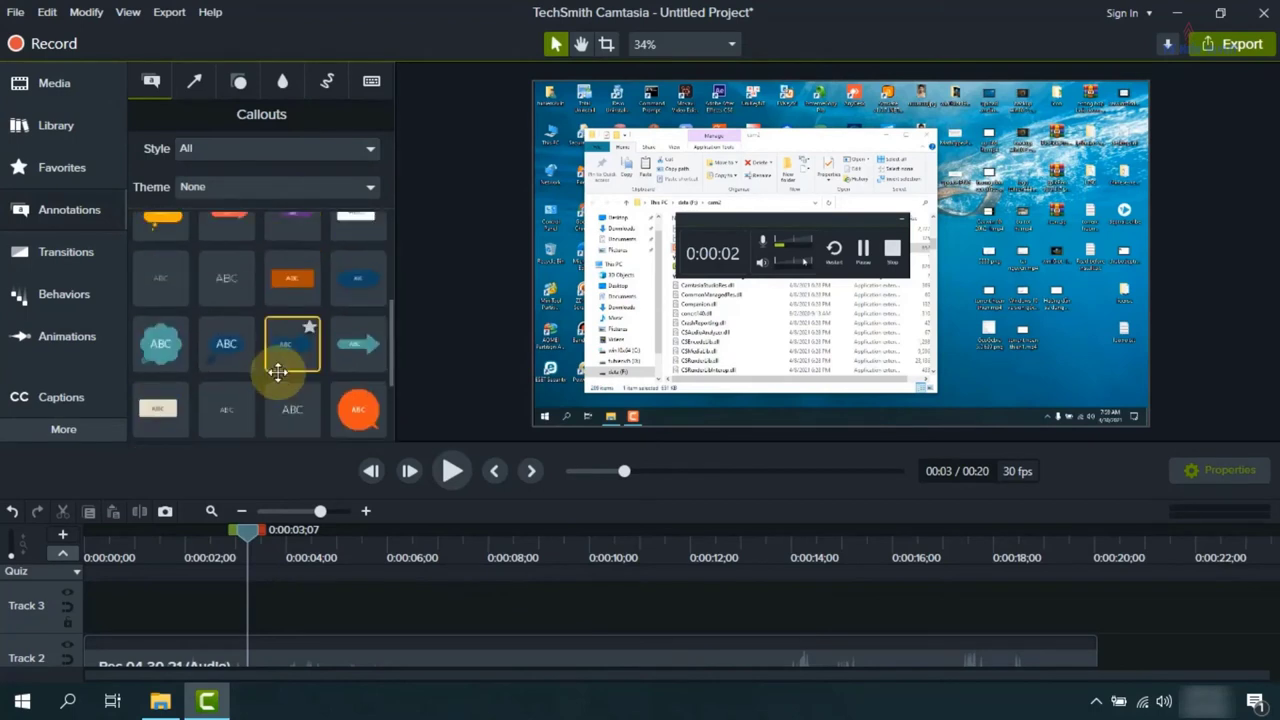
pyautogui.scroll(5, 284, 372)
# Try the Default theme on the callouts and set the theme back to None.
pyautogui.click(328, 189)
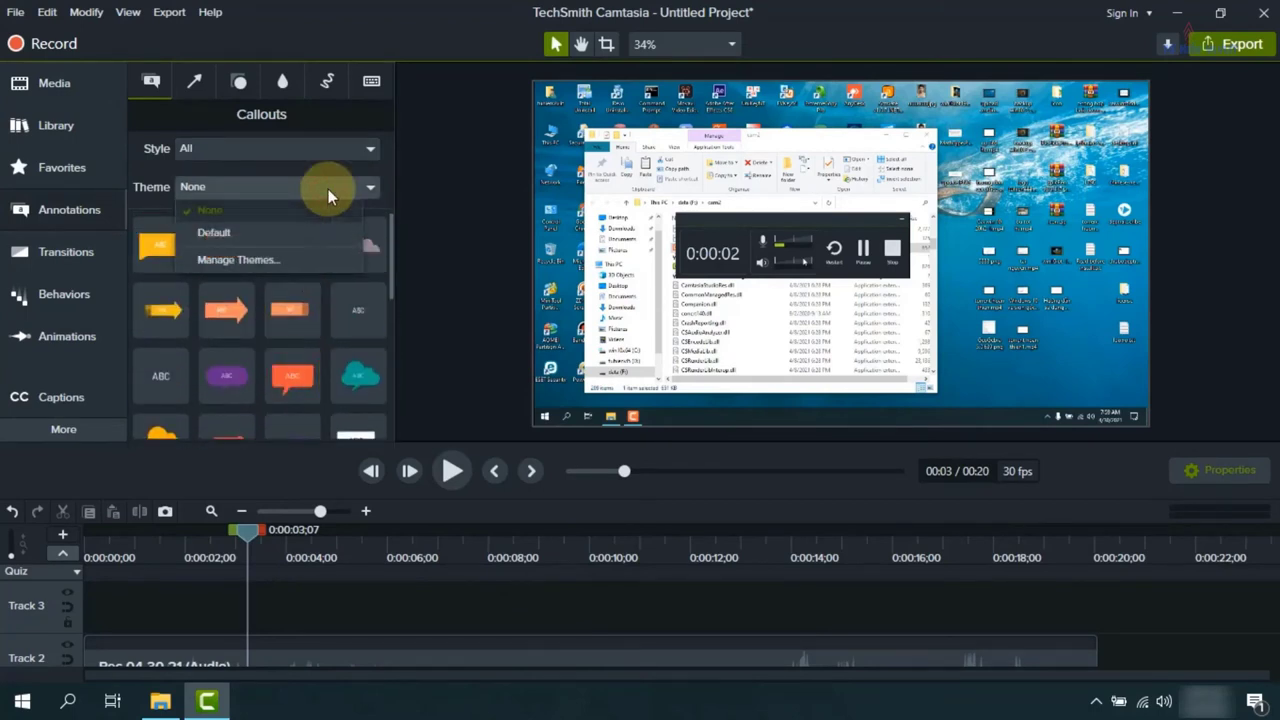
pyautogui.click(275, 228)
pyautogui.click(290, 186)
pyautogui.click(296, 187)
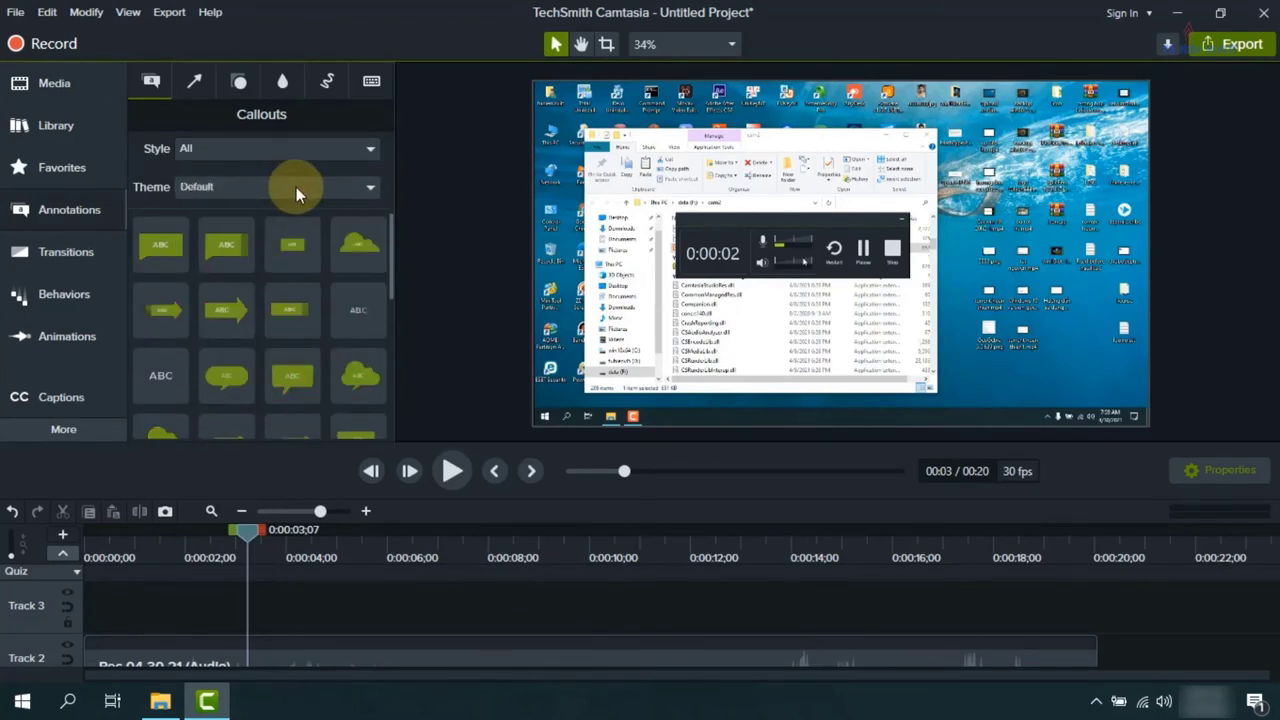
pyautogui.scroll(-3, 352, 300)
pyautogui.scroll(3, 357, 286)
pyautogui.click(292, 189)
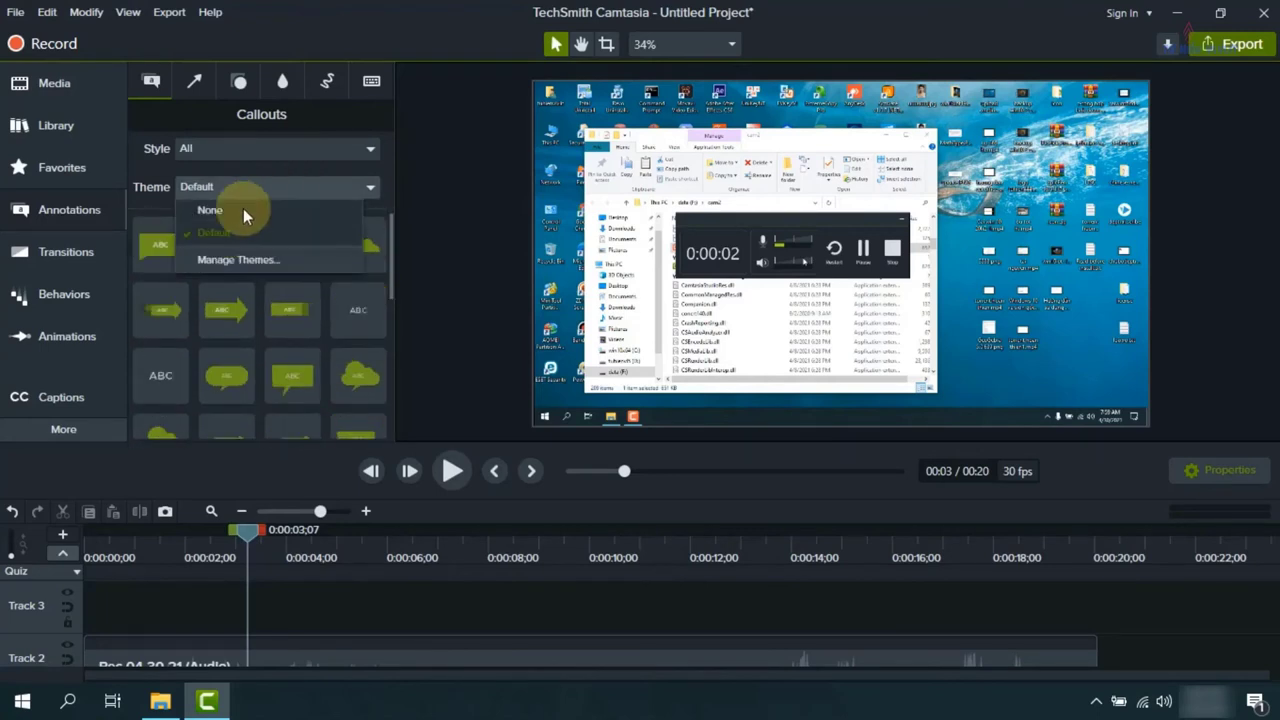
pyautogui.click(243, 212)
pyautogui.scroll(-3, 314, 286)
pyautogui.scroll(3, 306, 286)
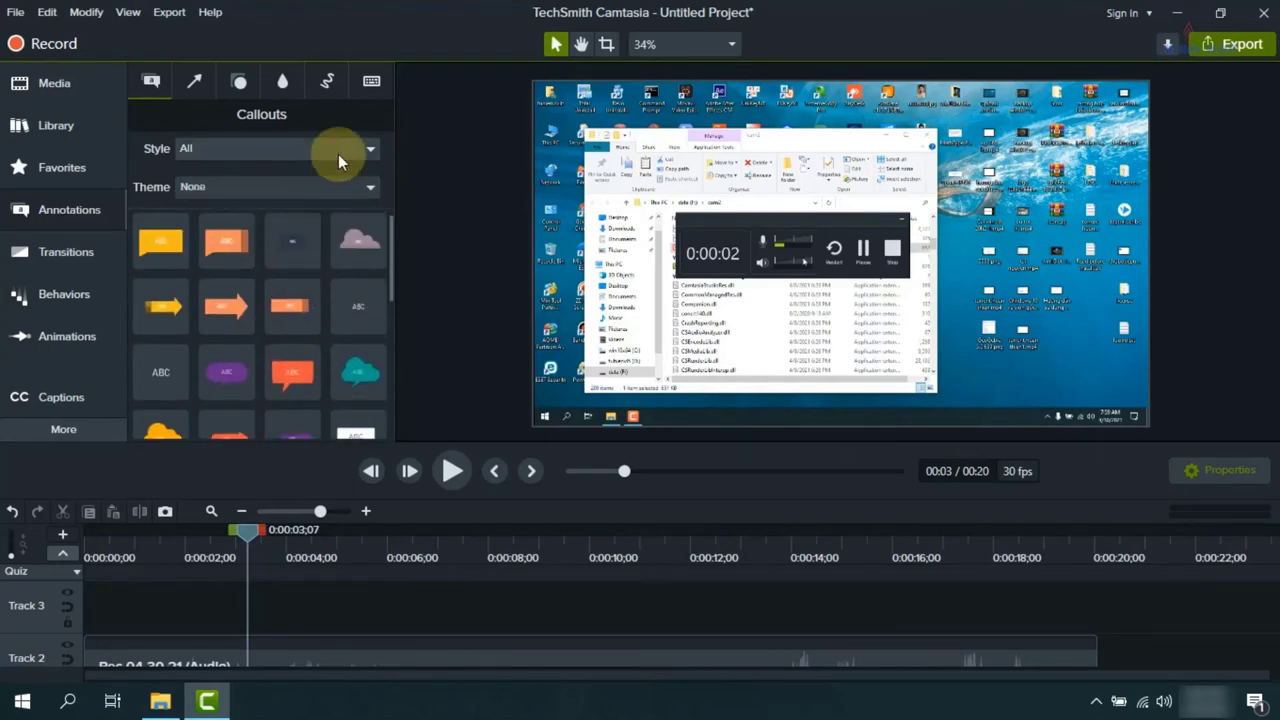
# Look through the blur, sketch motion, keystroke and shape annotations.
pyautogui.click(338, 154)
pyautogui.click(289, 99)
pyautogui.click(284, 82)
pyautogui.click(325, 84)
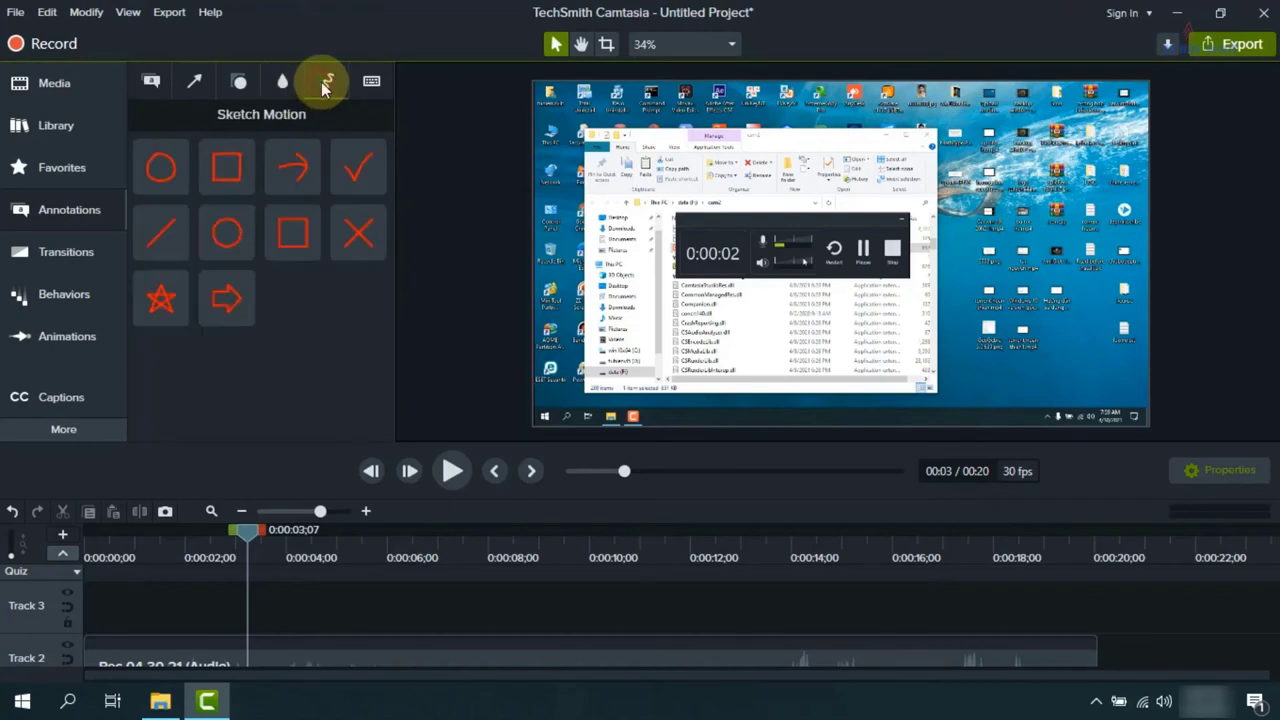
pyautogui.click(372, 82)
pyautogui.click(327, 82)
pyautogui.click(239, 82)
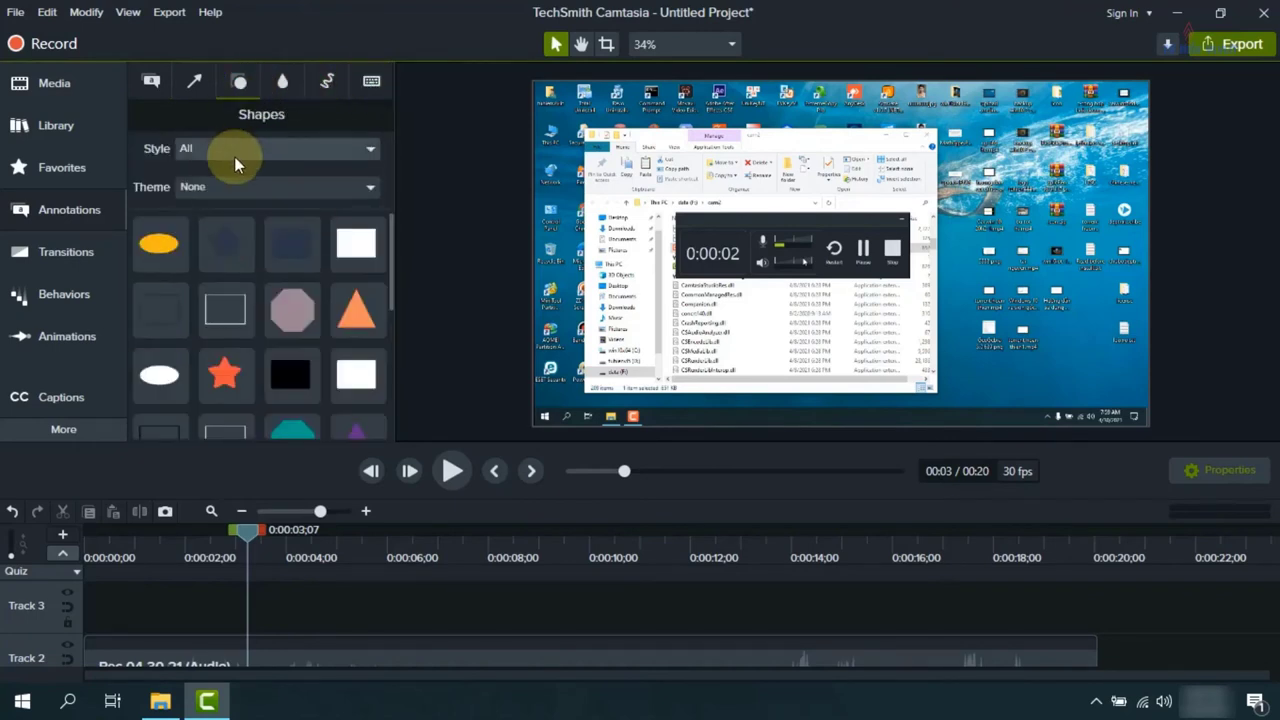
pyautogui.scroll(-5, 297, 320)
# Open the Theme Manager and look through the fonts available for Font 1 of the Default theme.
pyautogui.click(340, 190)
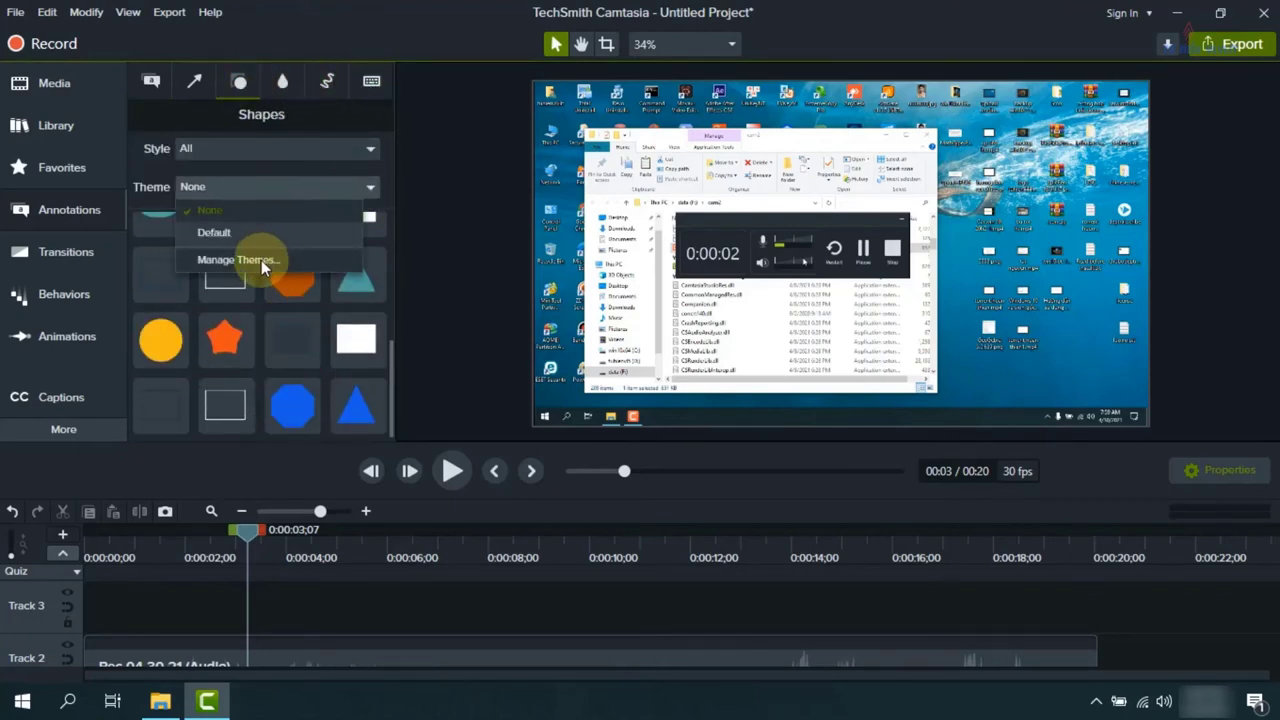
pyautogui.click(230, 260)
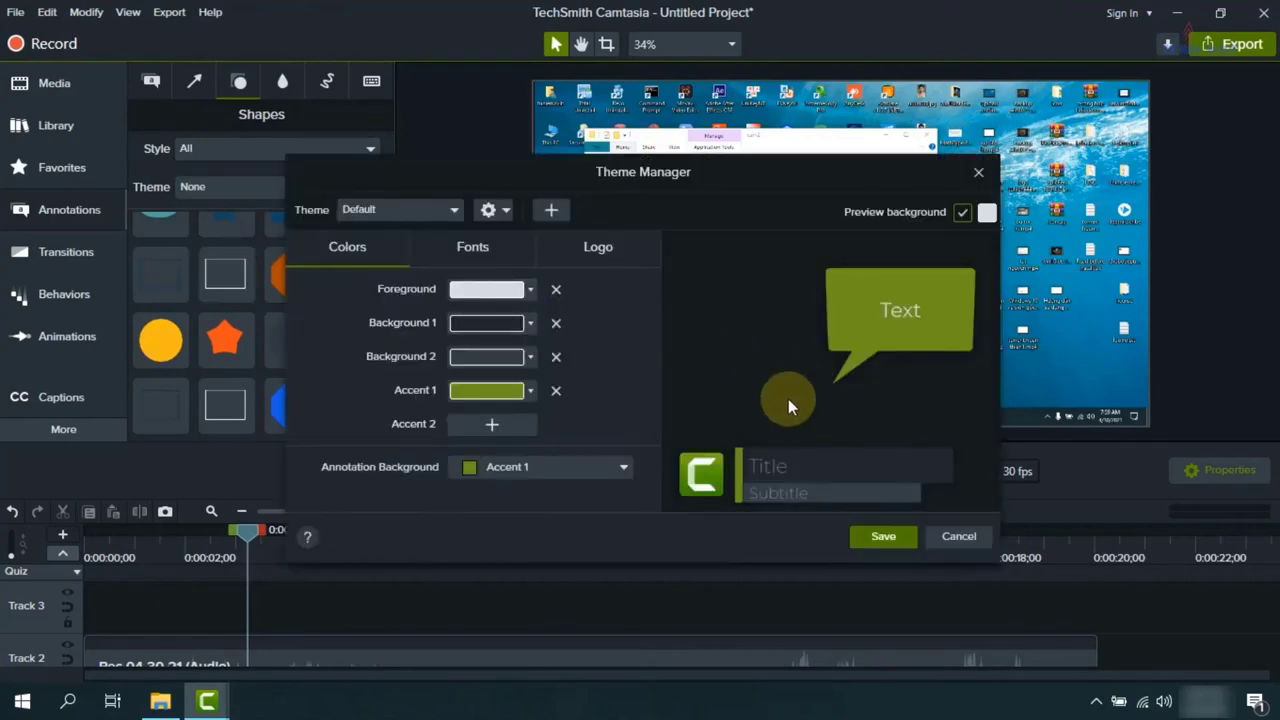
pyautogui.click(472, 248)
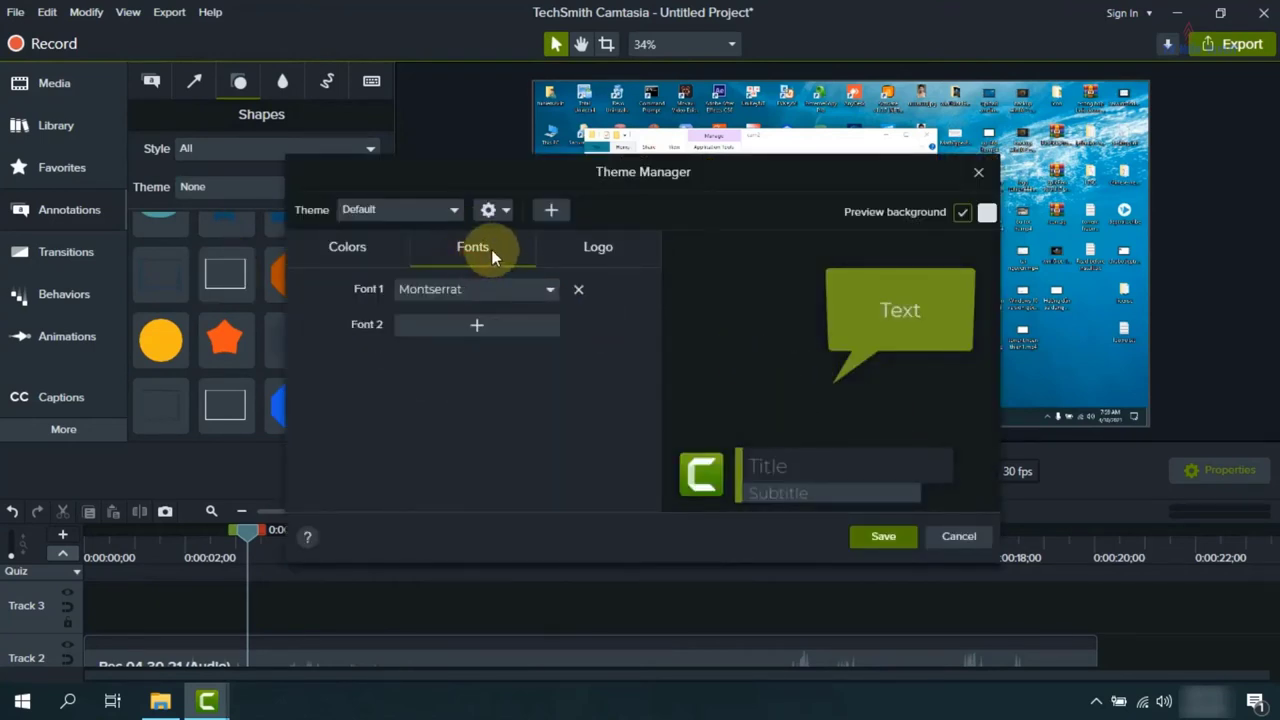
pyautogui.click(550, 289)
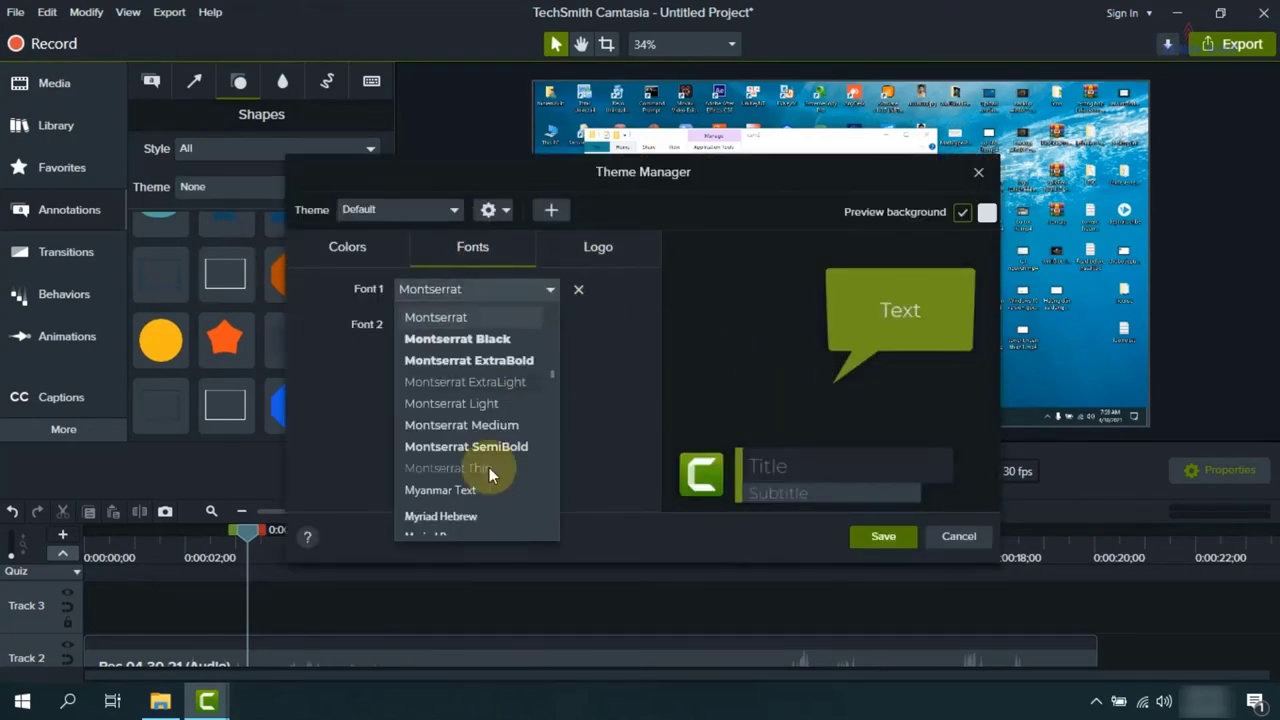
pyautogui.scroll(-3, 489, 480)
pyautogui.scroll(-10, 487, 495)
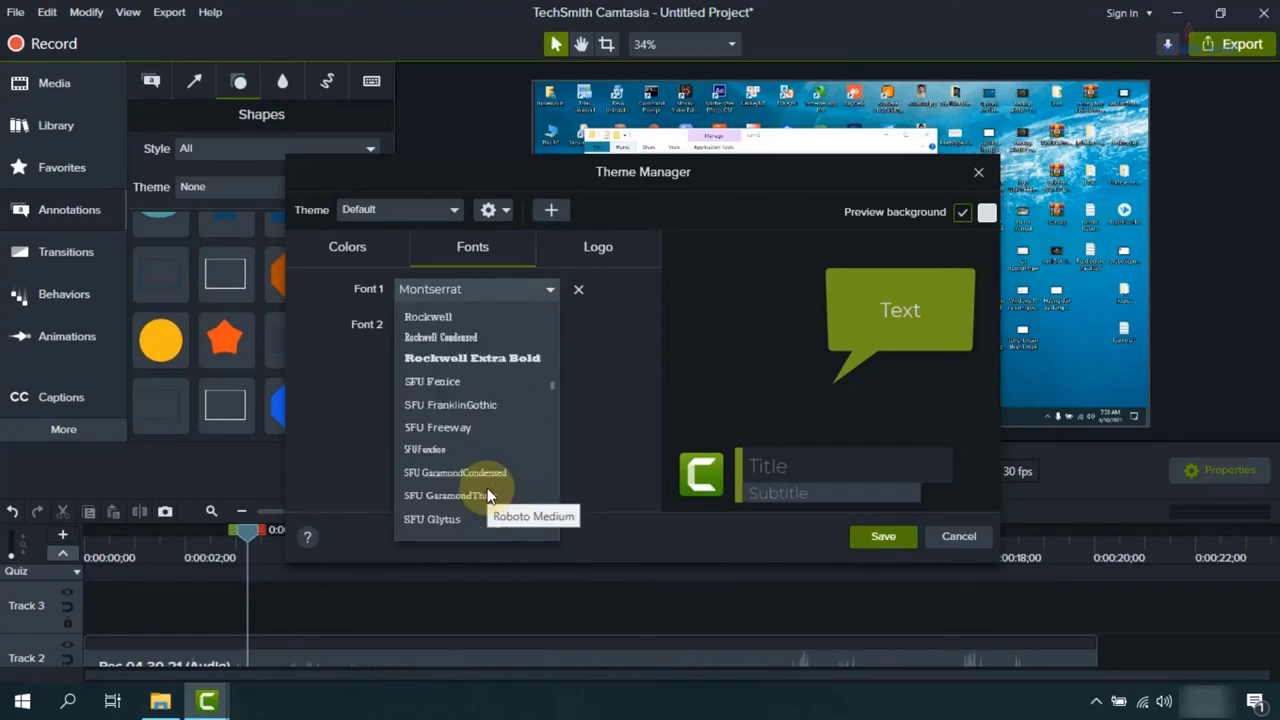
pyautogui.scroll(-5, 487, 488)
pyautogui.scroll(6, 487, 488)
pyautogui.press('Escape')
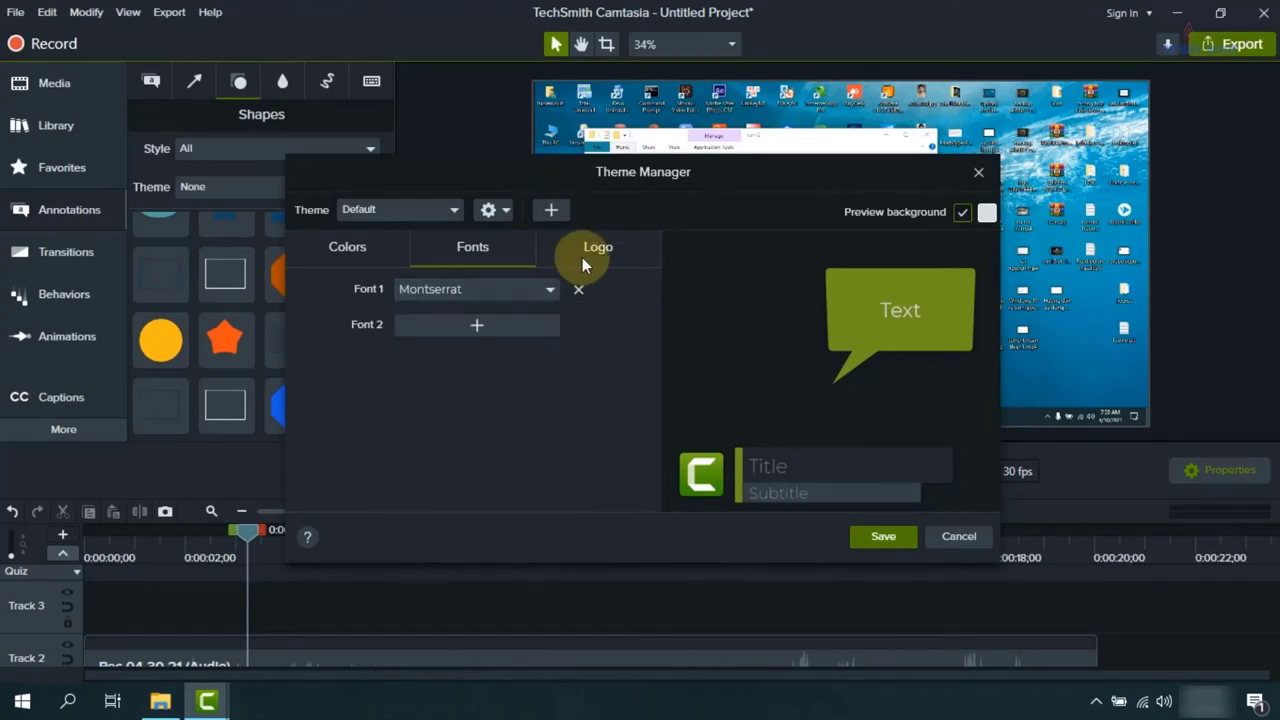
# Examine the Default theme's logo, color and annotation background settings, and cancel the Theme Manager.
pyautogui.click(585, 260)
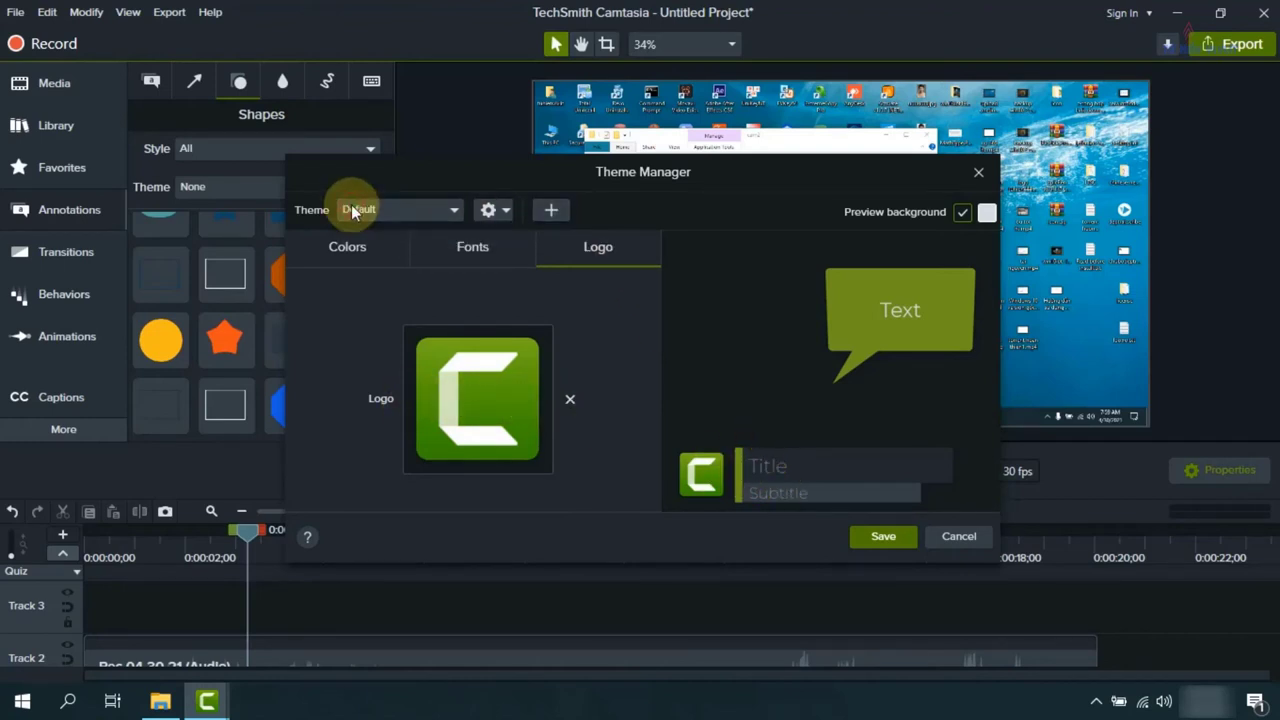
pyautogui.click(343, 252)
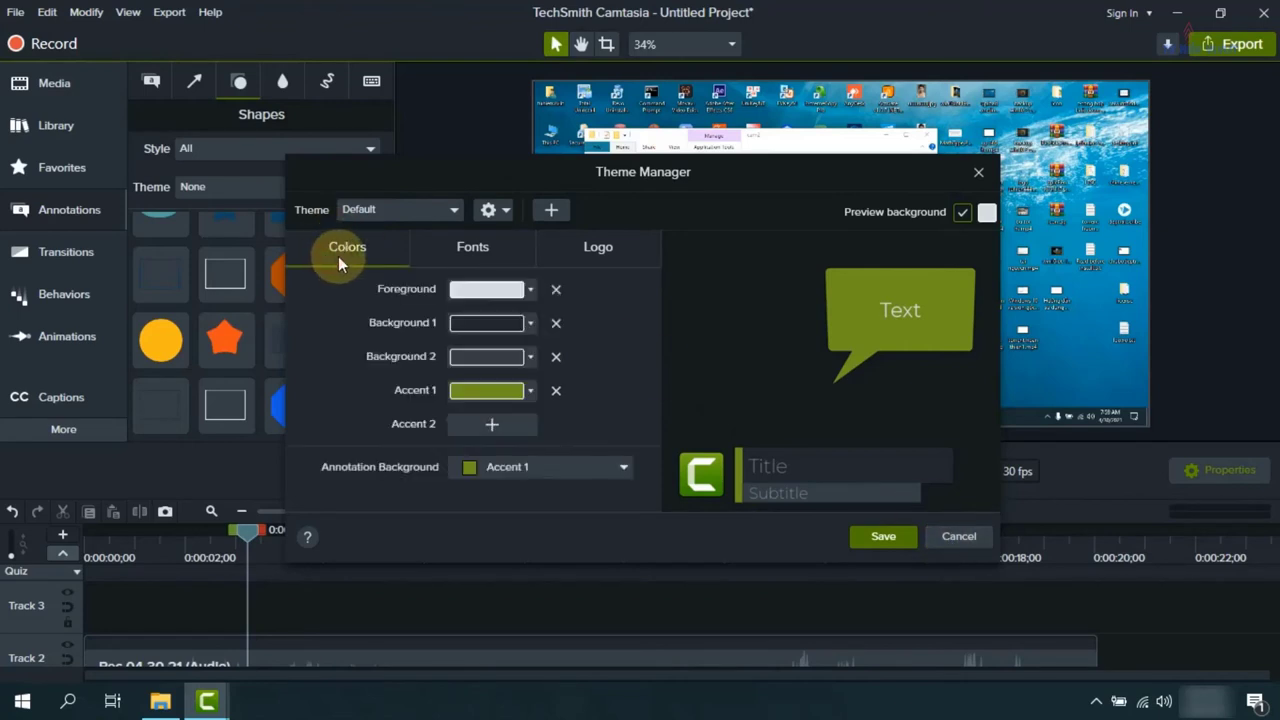
pyautogui.click(528, 323)
pyautogui.click(612, 467)
pyautogui.click(612, 467)
pyautogui.click(958, 536)
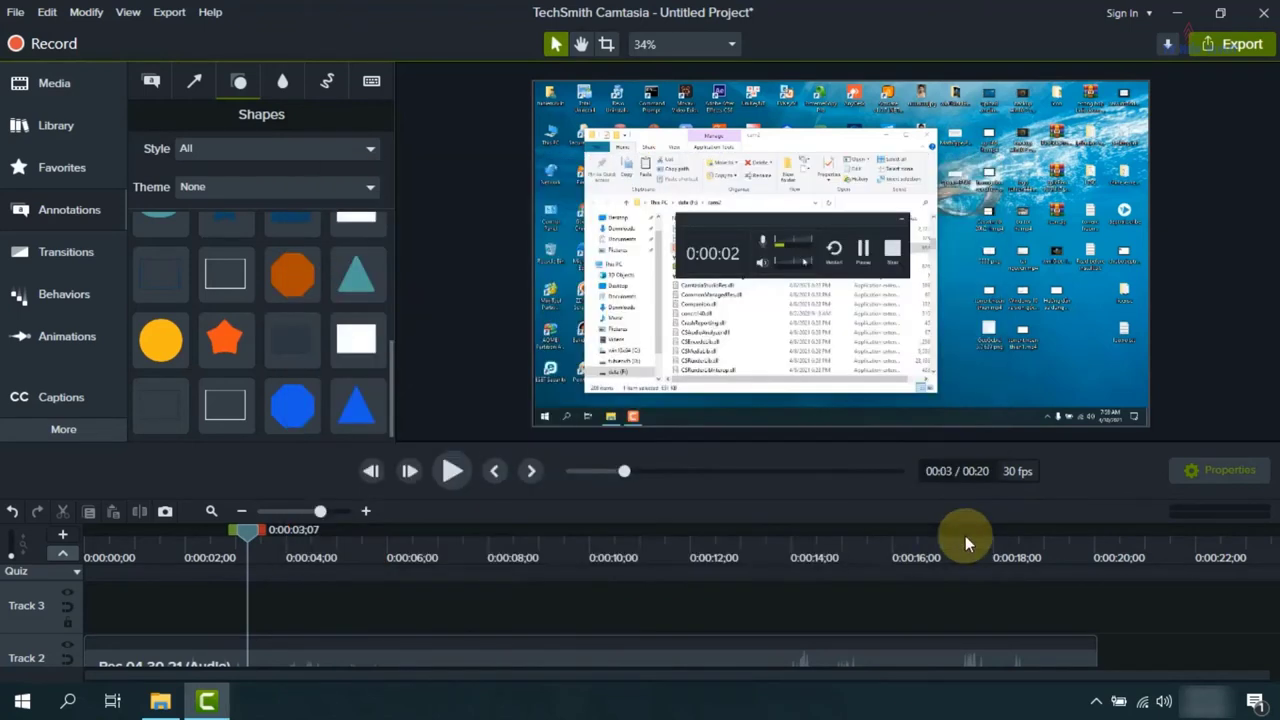
# Look through the arrow and line annotations and the blur and highlight annotations.
pyautogui.click(196, 80)
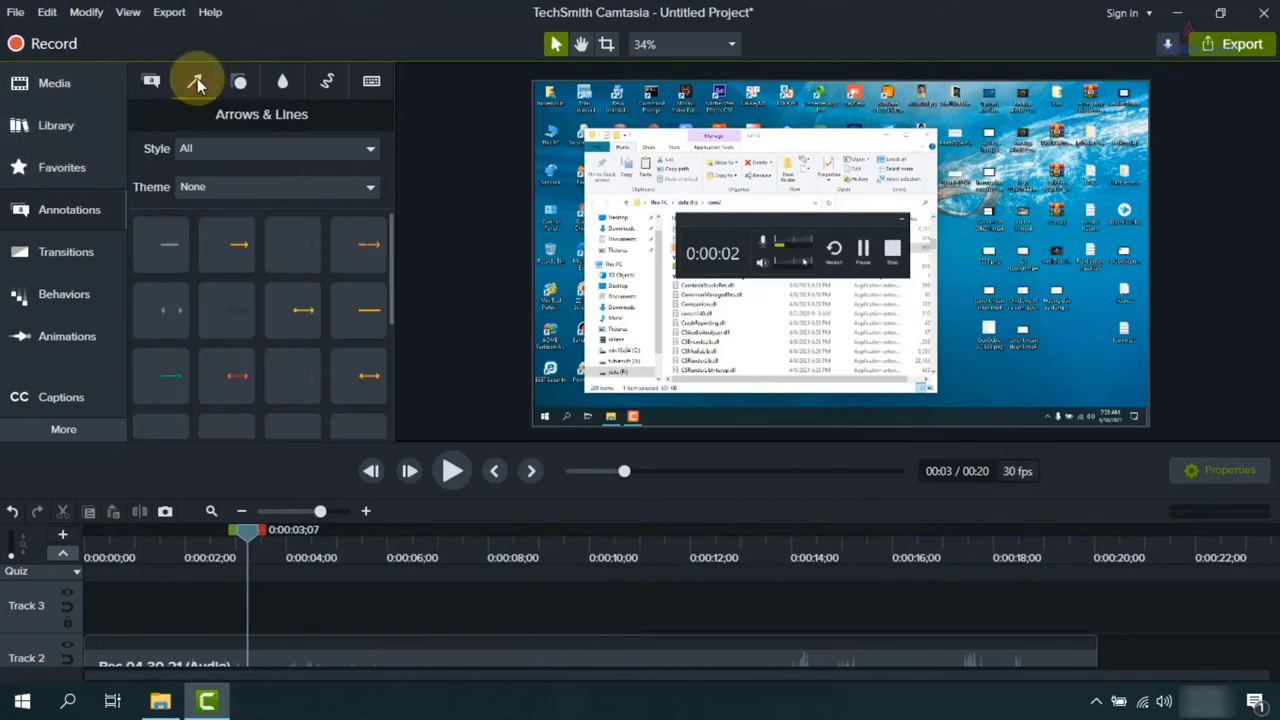
pyautogui.click(163, 82)
pyautogui.click(195, 84)
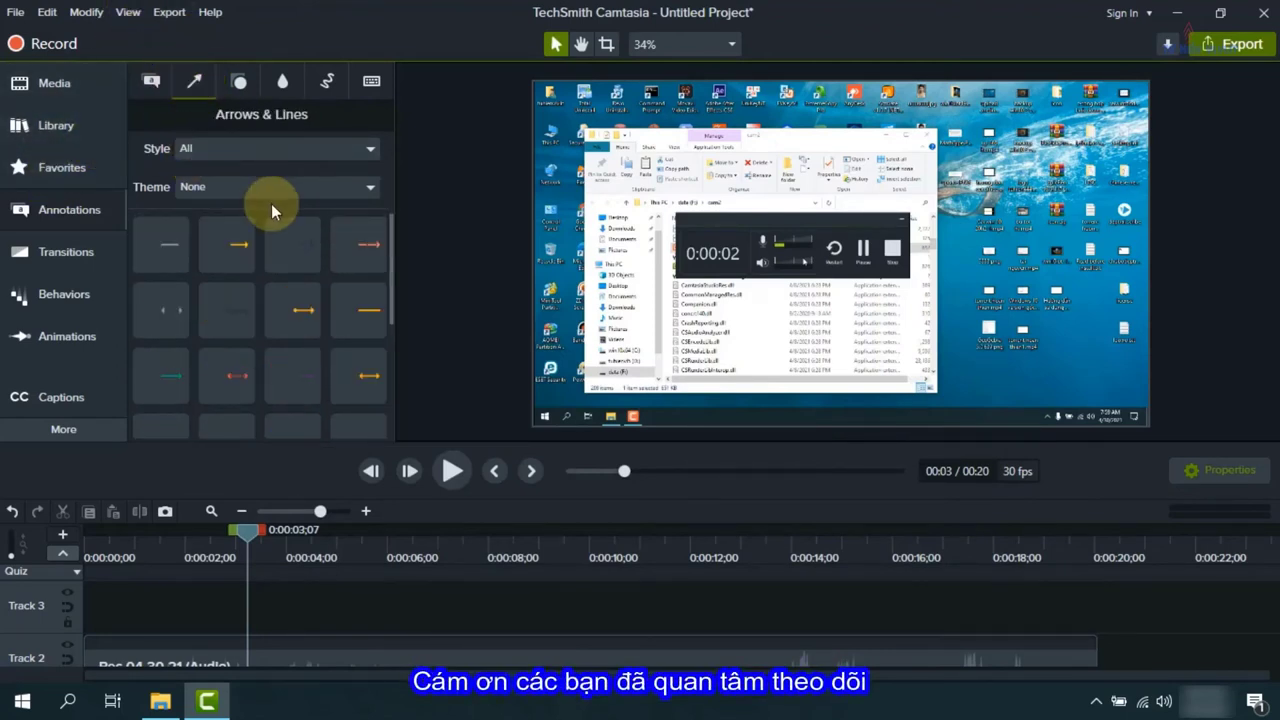
pyautogui.scroll(-2, 389, 409)
pyautogui.scroll(2, 388, 300)
pyautogui.click(281, 82)
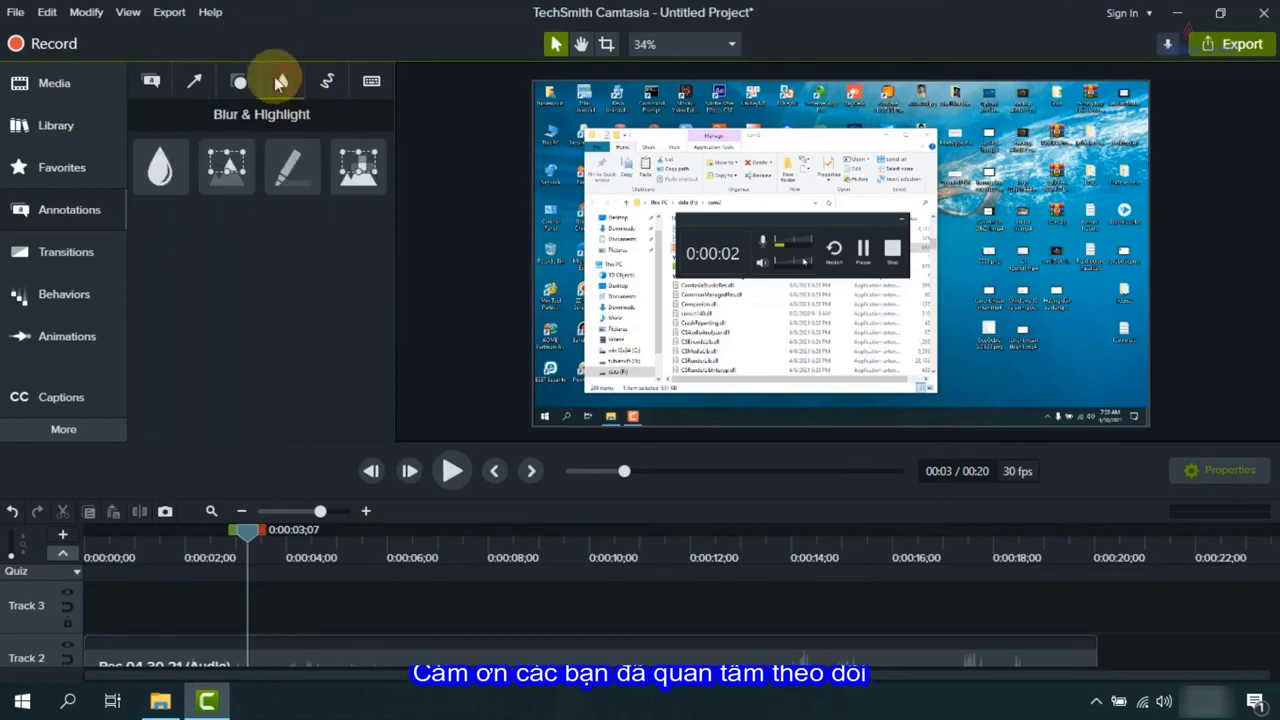
# Look through the available transitions of all types.
pyautogui.click(62, 252)
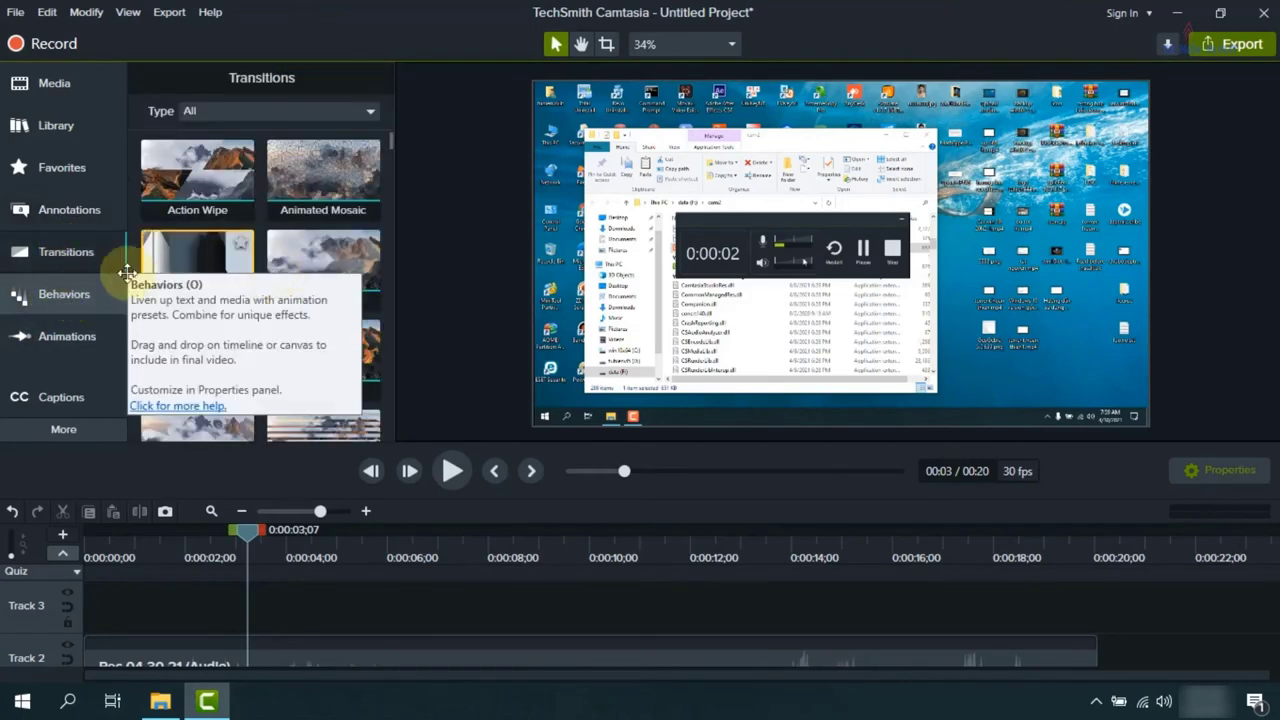
pyautogui.click(71, 256)
pyautogui.click(71, 256)
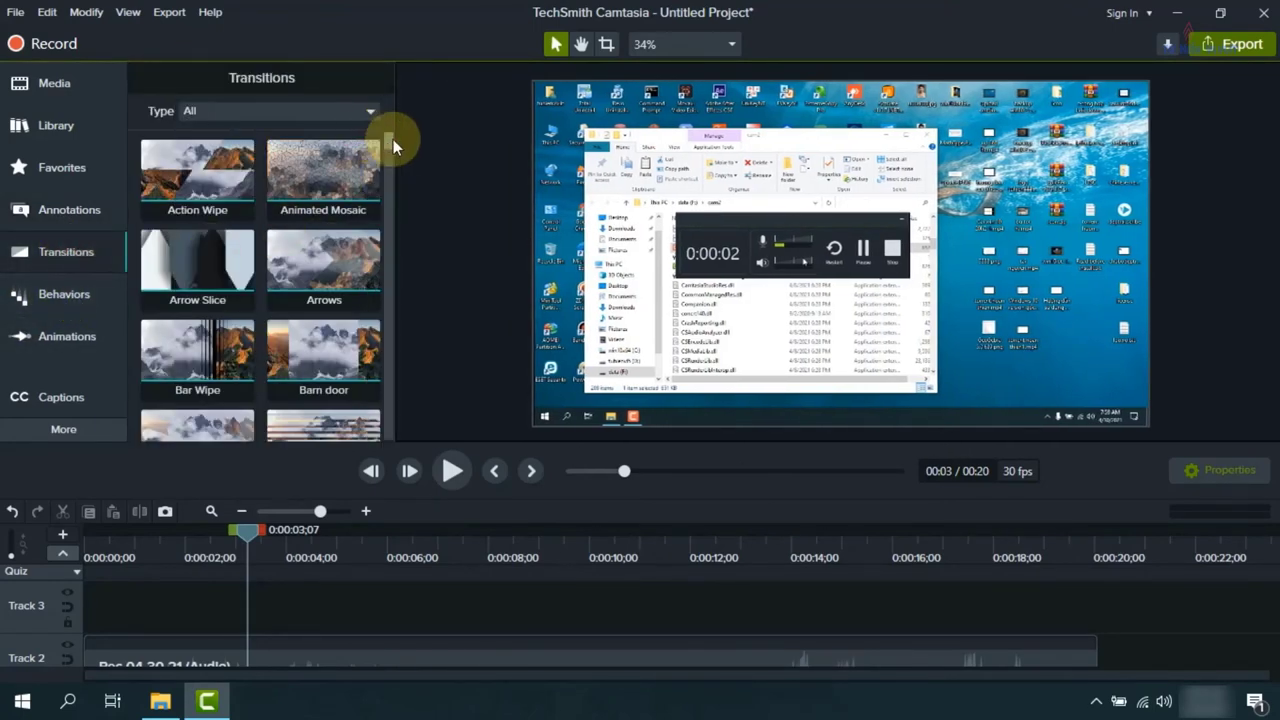
pyautogui.moveTo(393, 139); pyautogui.dragTo(387, 98)
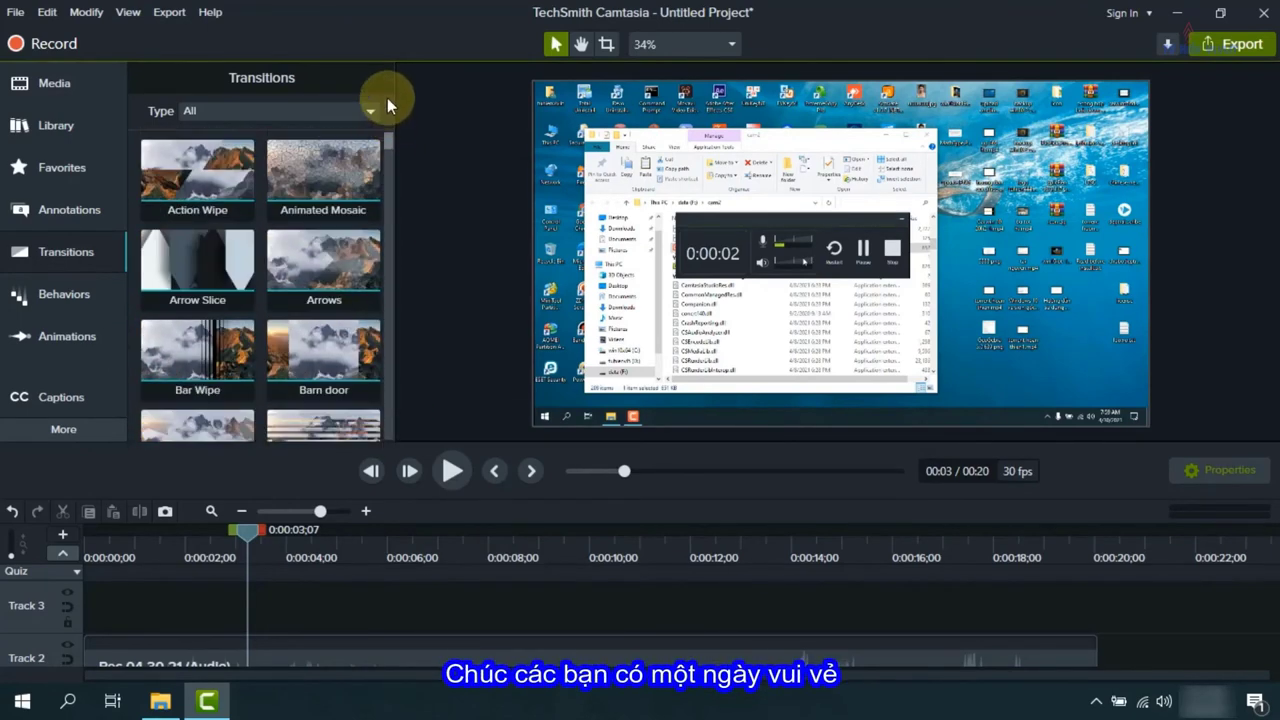
# View the favorites and browse the Icons folder of the Camtasia 2021 library.
pyautogui.click(55, 205)
pyautogui.click(54, 169)
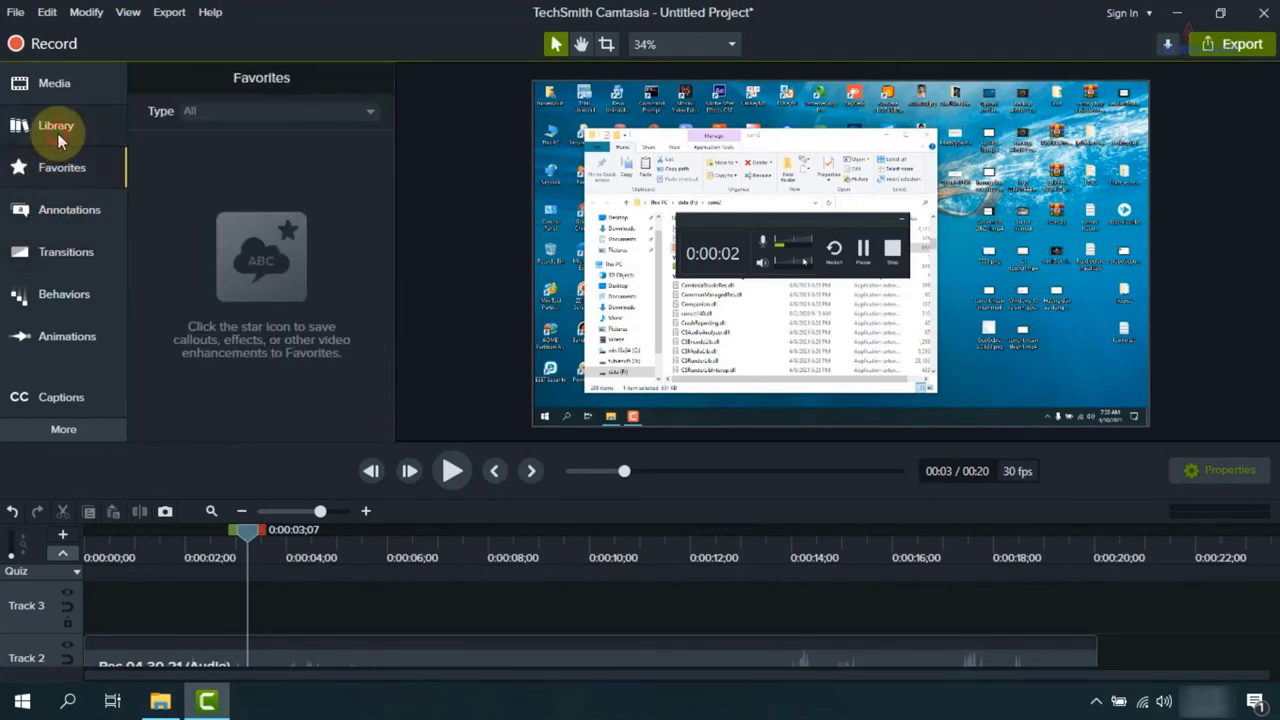
pyautogui.click(57, 128)
pyautogui.click(348, 110)
pyautogui.click(348, 110)
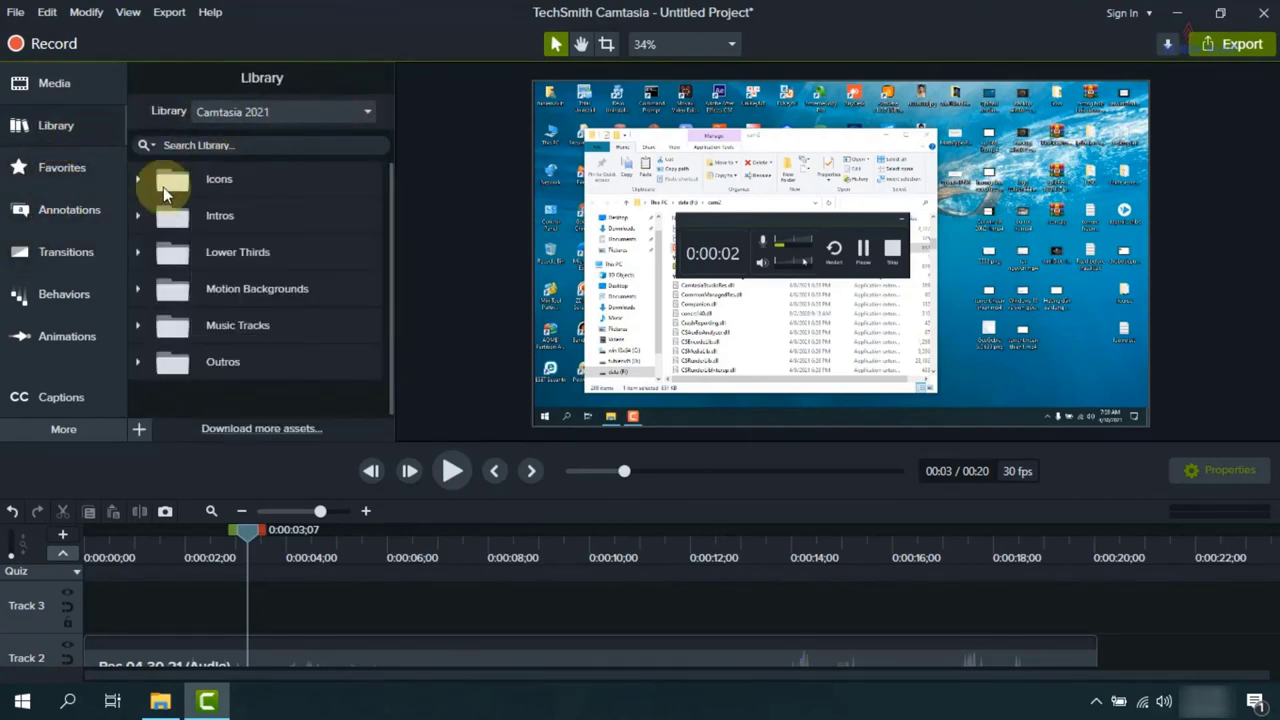
pyautogui.click(138, 179)
pyautogui.click(147, 217)
pyautogui.scroll(-3, 225, 304)
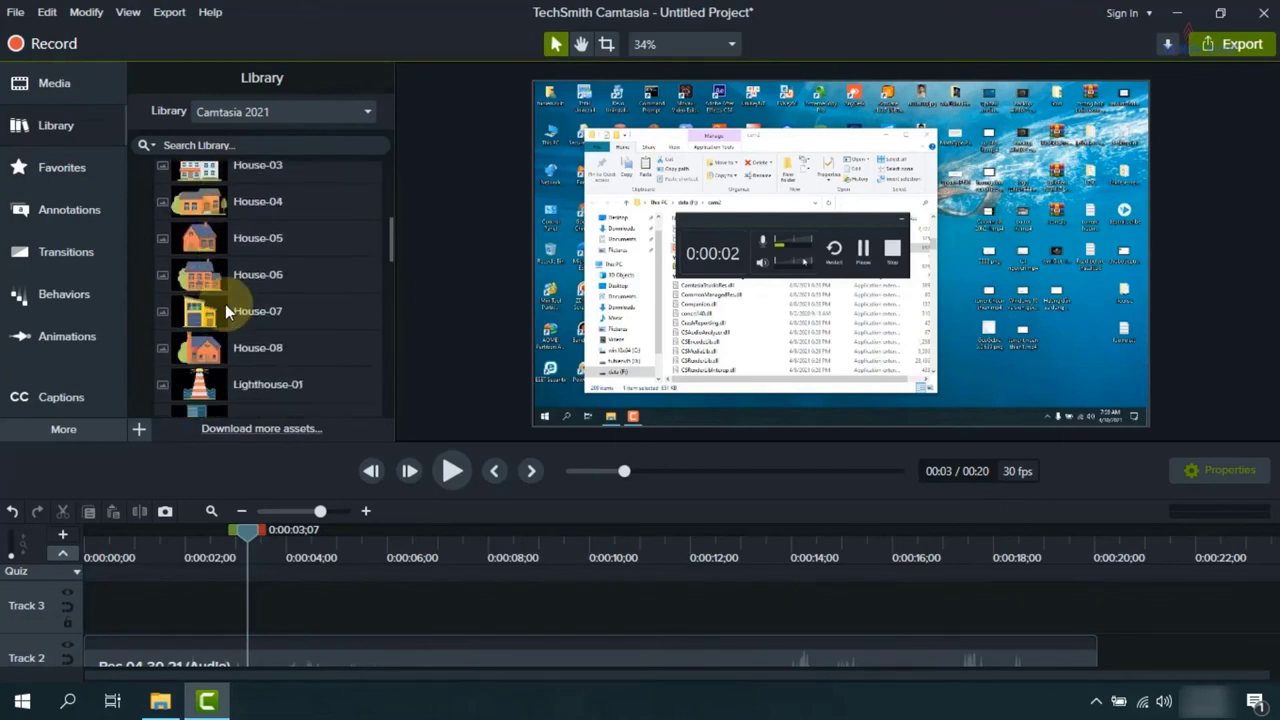
pyautogui.scroll(-3, 225, 304)
pyautogui.scroll(10, 206, 286)
pyautogui.click(138, 179)
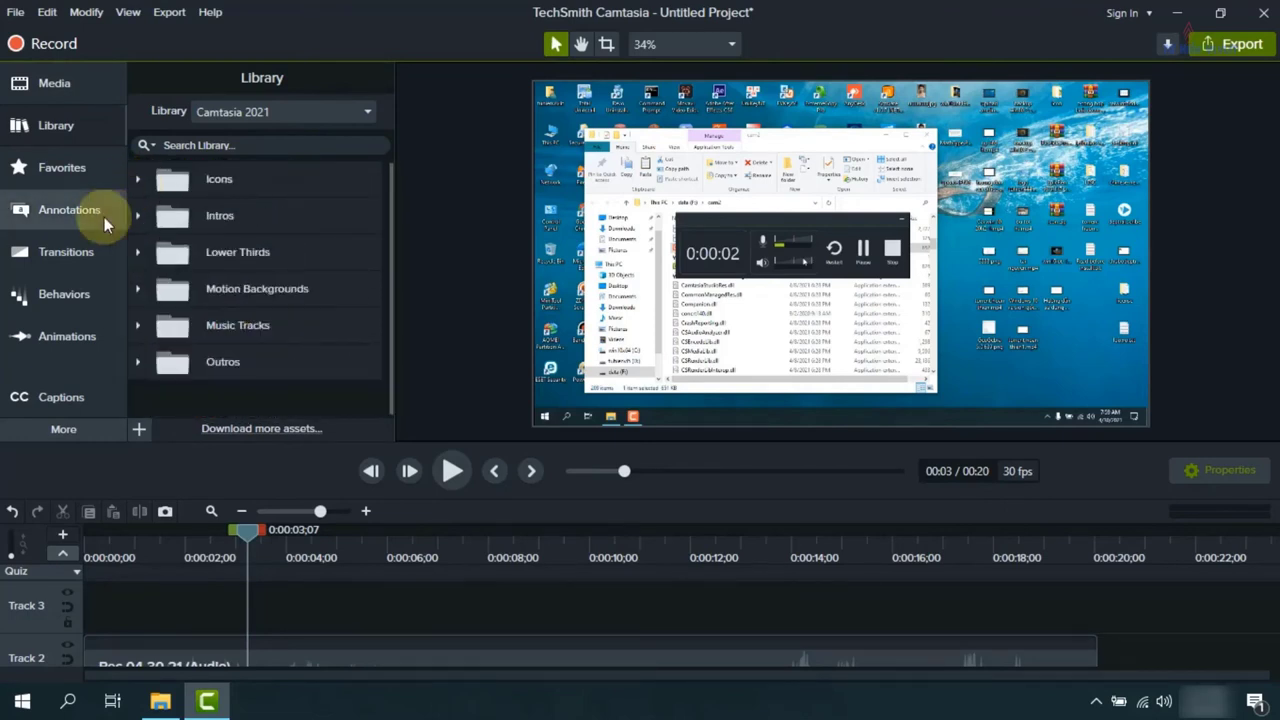
# Look through all the text and media behavior presets.
pyautogui.click(62, 262)
pyautogui.click(62, 293)
pyautogui.scroll(-2, 263, 220)
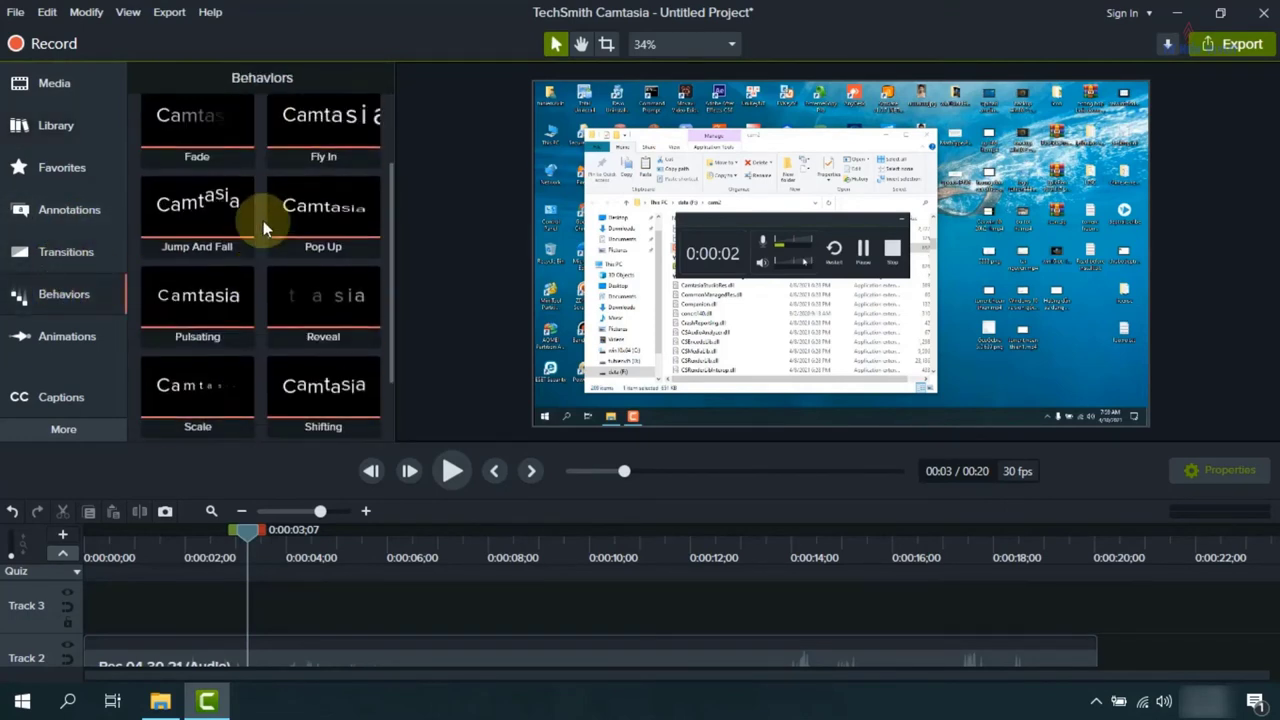
pyautogui.scroll(2, 263, 220)
pyautogui.scroll(-4, 263, 220)
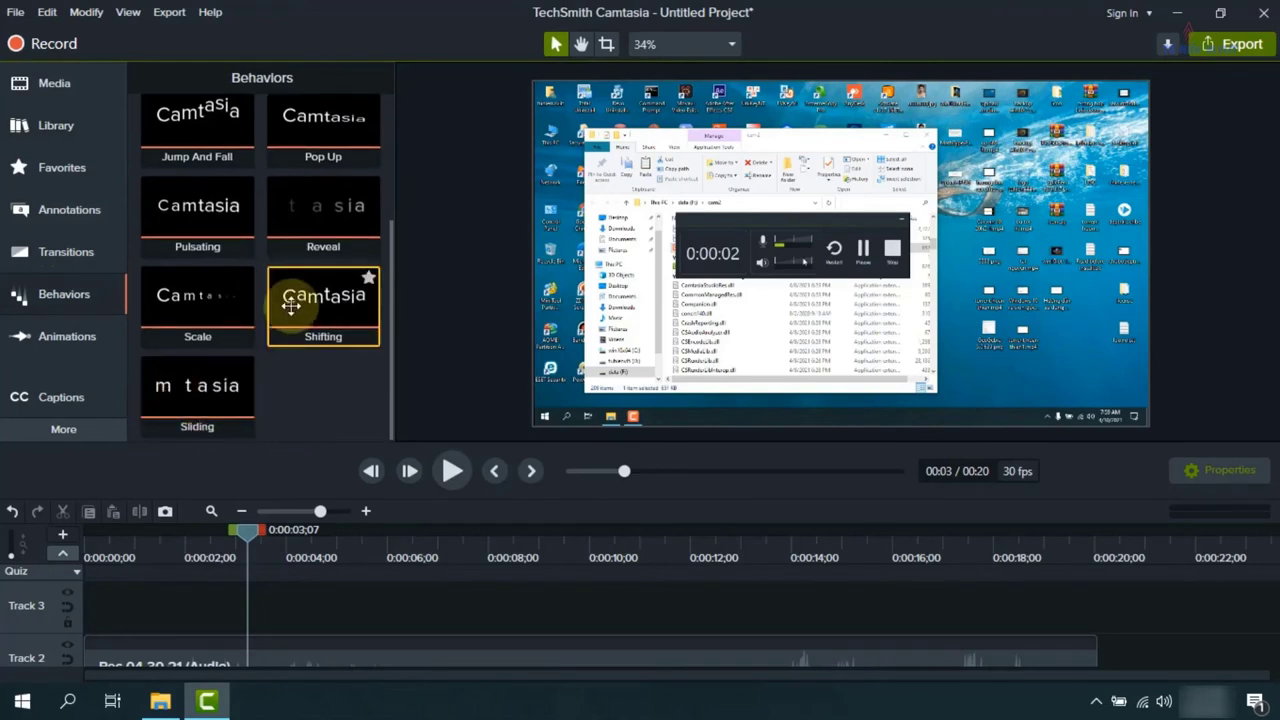
pyautogui.scroll(4, 192, 308)
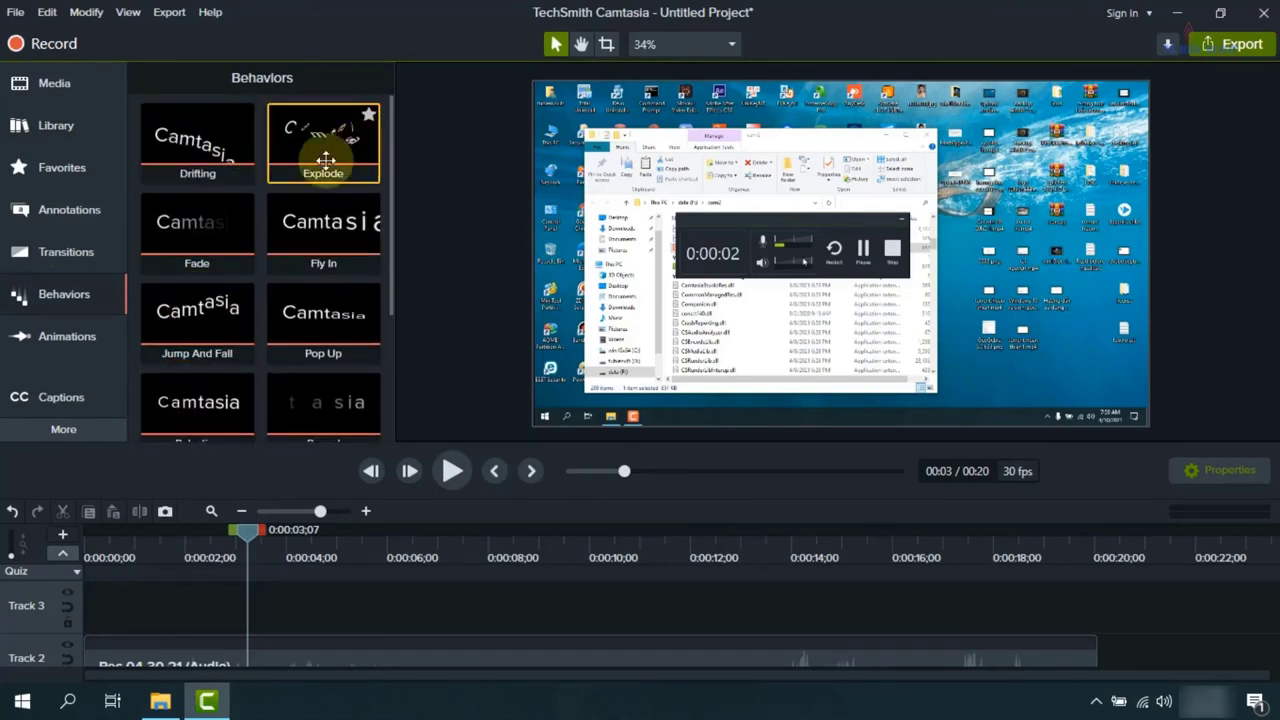
# Try the actual size and scale to fit options of Zoom-n-Pan on the recording.
pyautogui.click(48, 338)
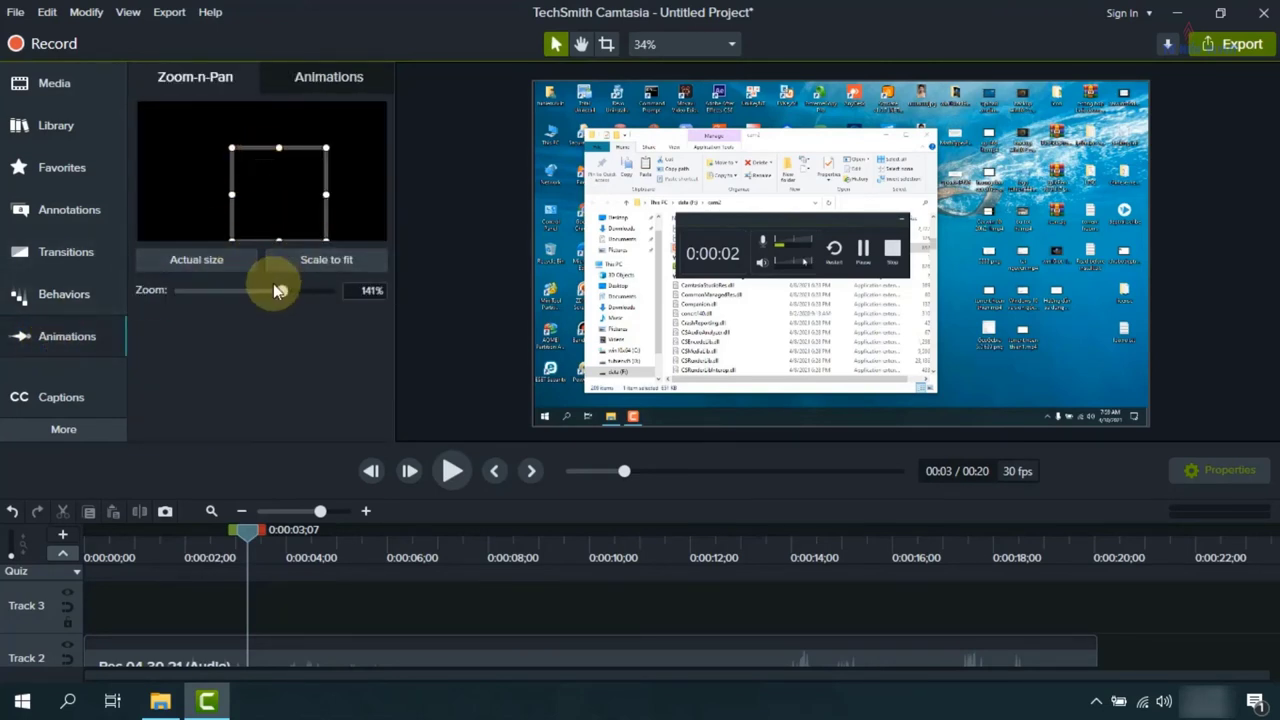
pyautogui.click(199, 259)
pyautogui.click(335, 258)
pyautogui.click(199, 260)
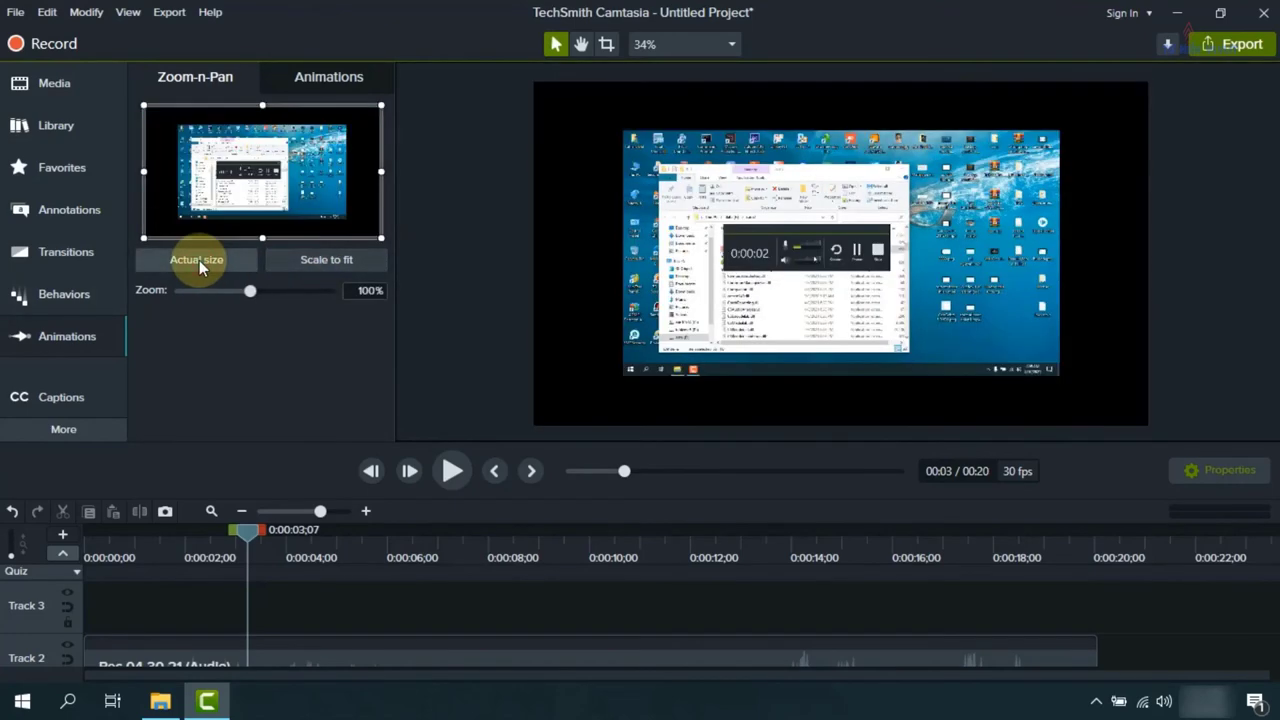
pyautogui.click(317, 259)
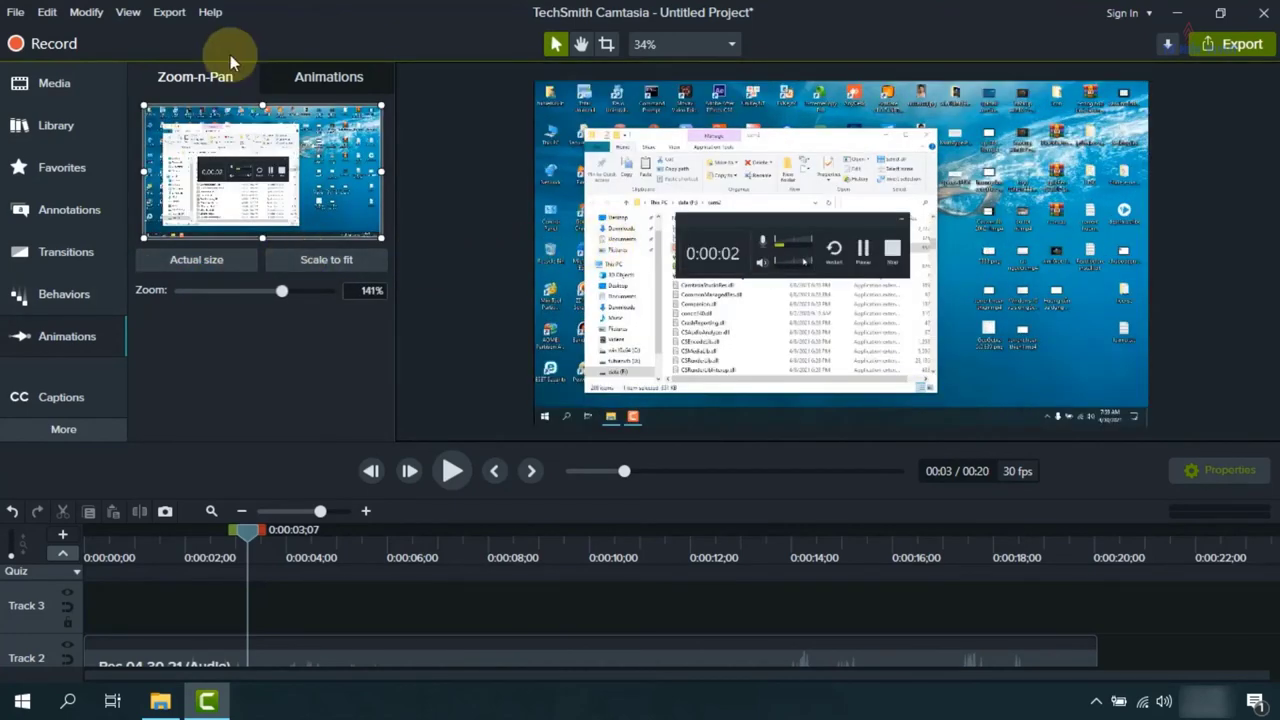
# Look through the animation presets and return to the Media Bin.
pyautogui.click(315, 77)
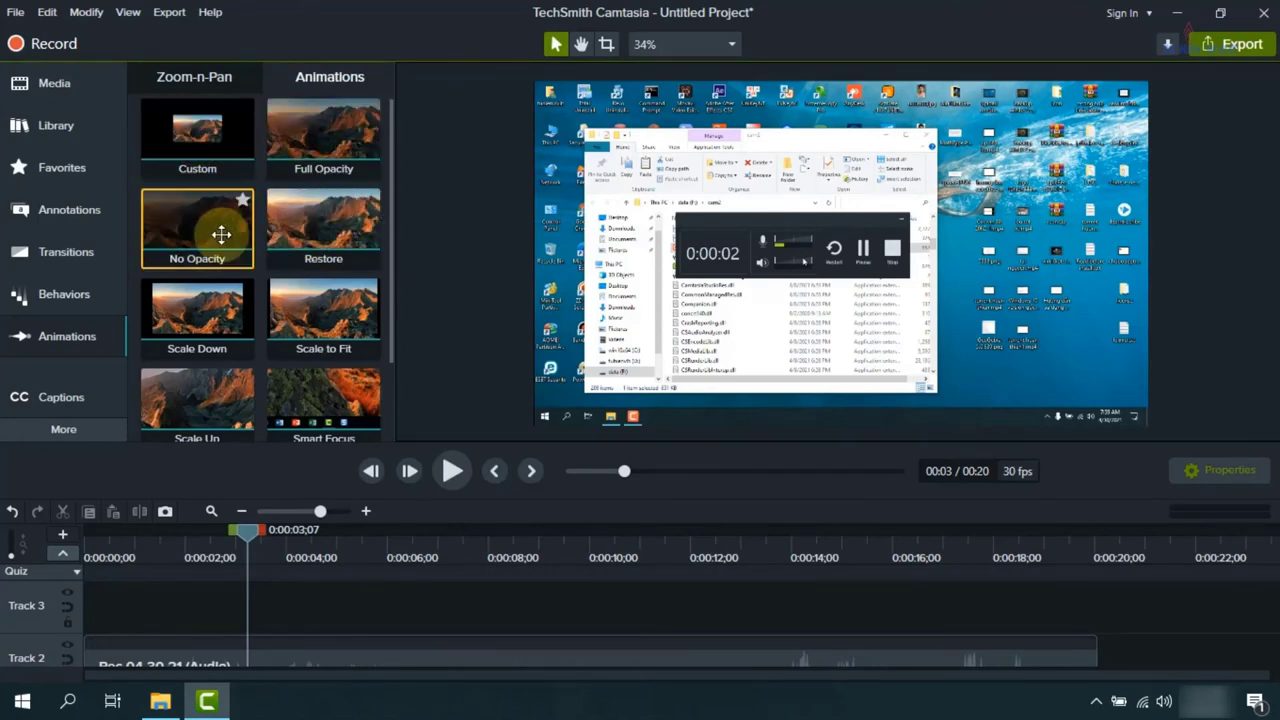
pyautogui.scroll(-1, 221, 234)
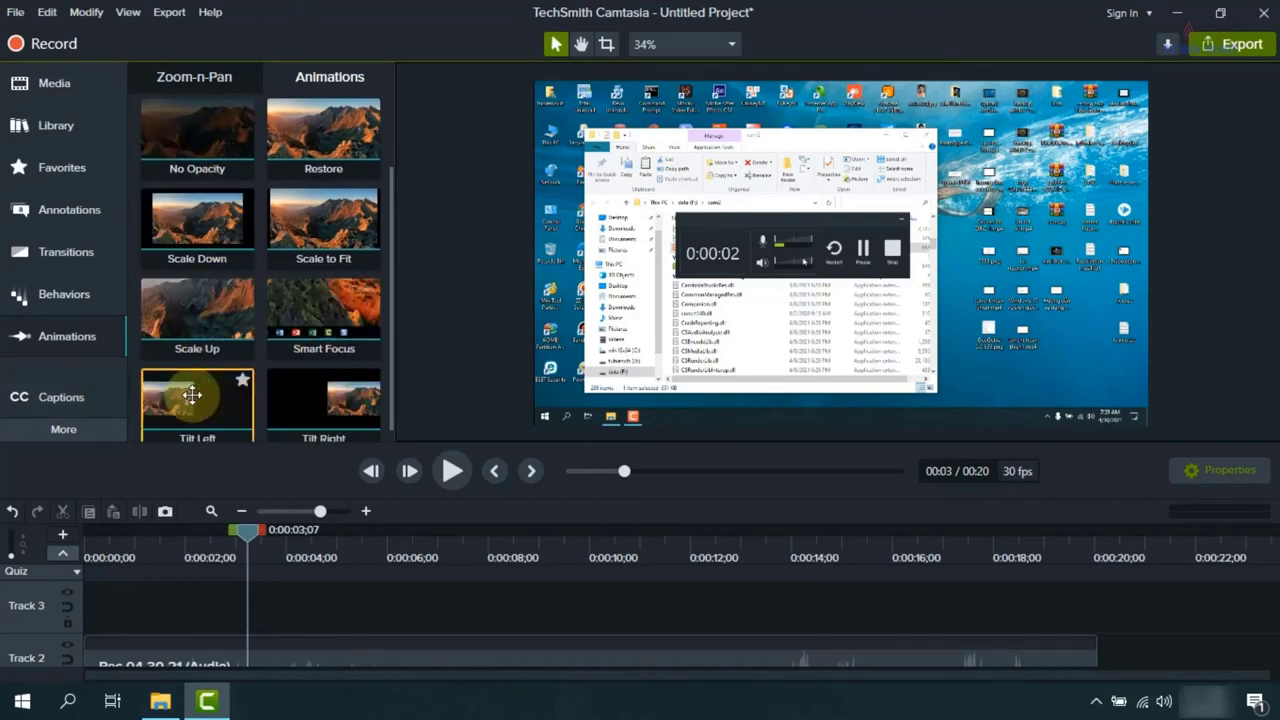
pyautogui.click(64, 294)
pyautogui.click(70, 209)
pyautogui.click(62, 128)
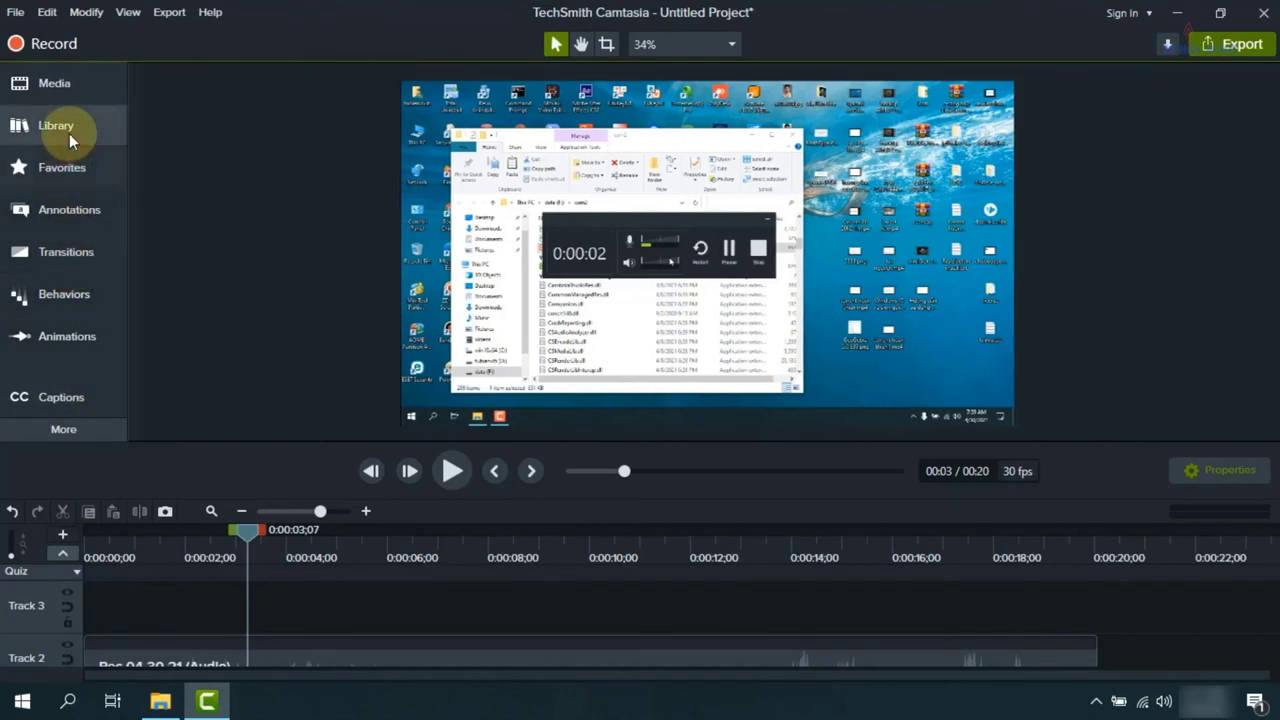
pyautogui.click(29, 88)
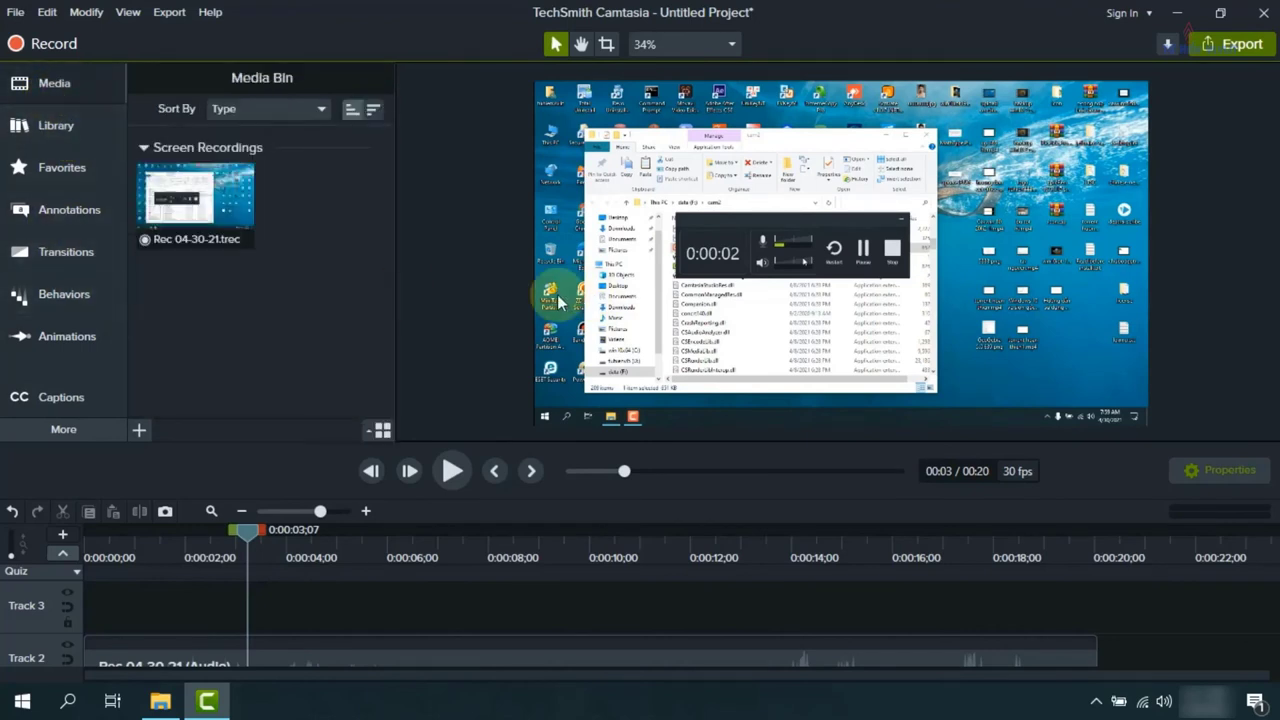
# Select the screen recording on the canvas and revisit the caption, animation, behavior and transition tools.
pyautogui.click(663, 278)
pyautogui.click(733, 41)
pyautogui.click(683, 275)
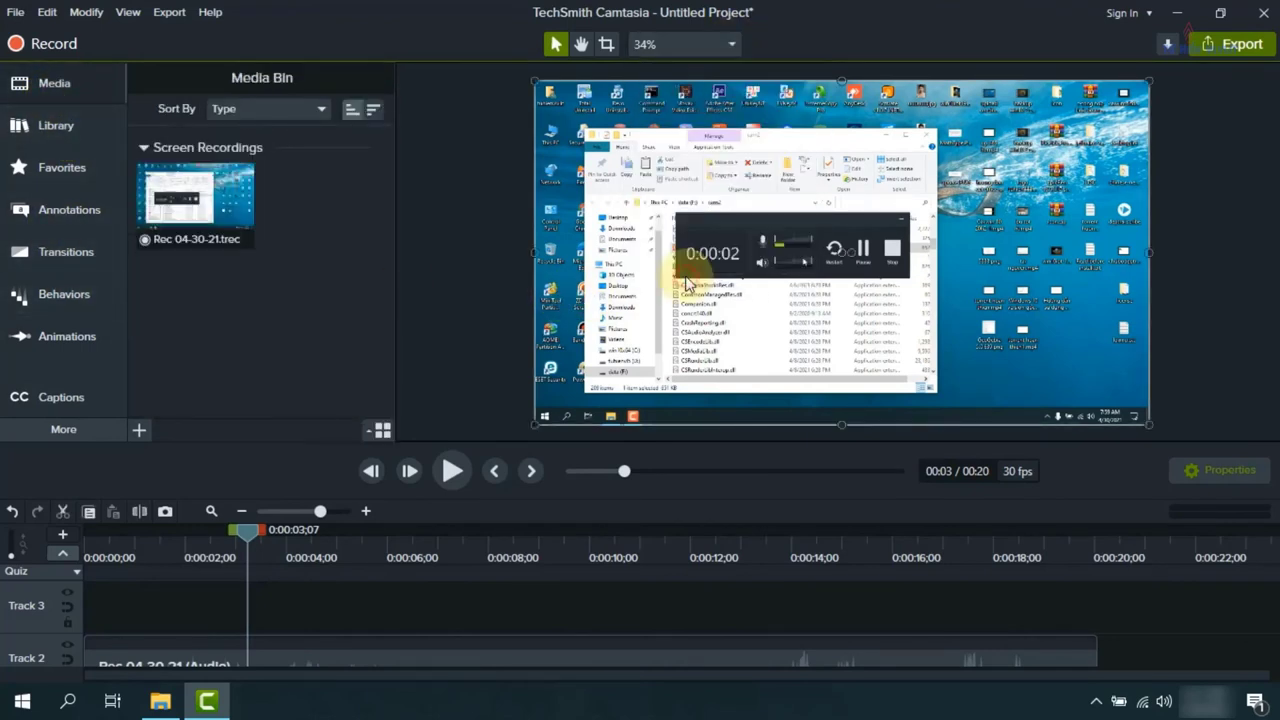
pyautogui.click(787, 450)
pyautogui.click(56, 398)
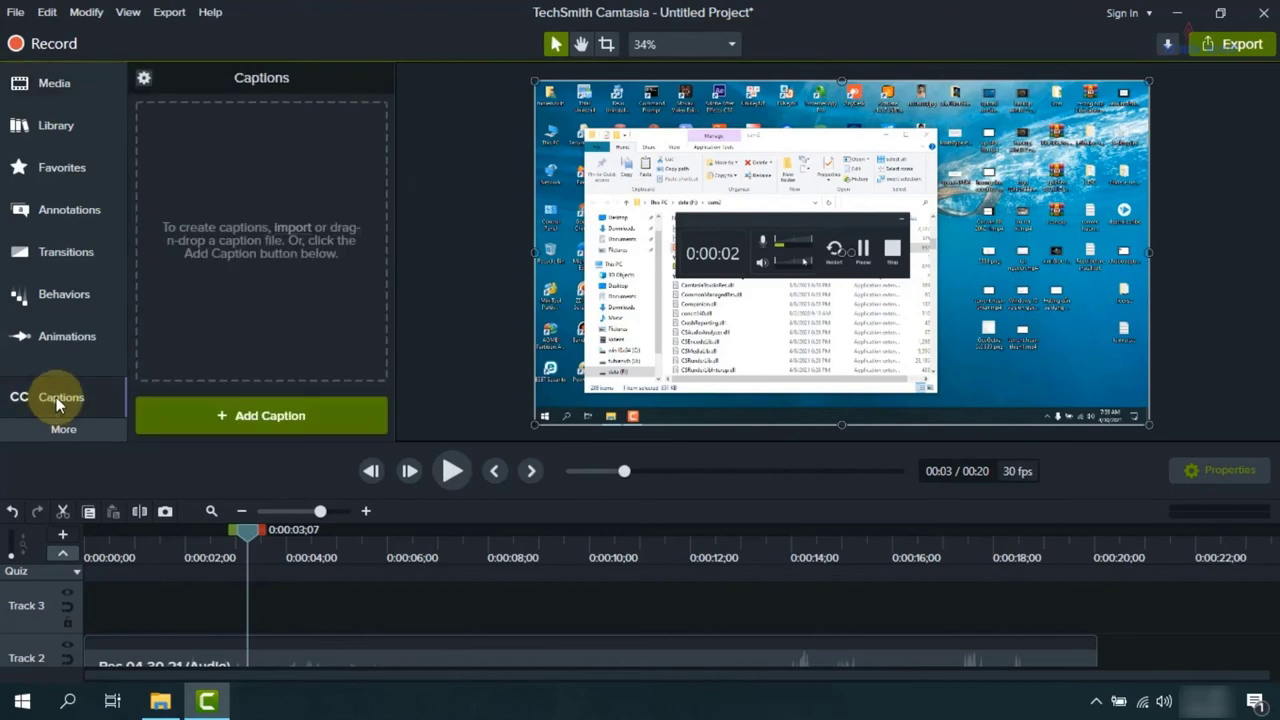
pyautogui.click(68, 338)
pyautogui.click(66, 294)
pyautogui.click(68, 254)
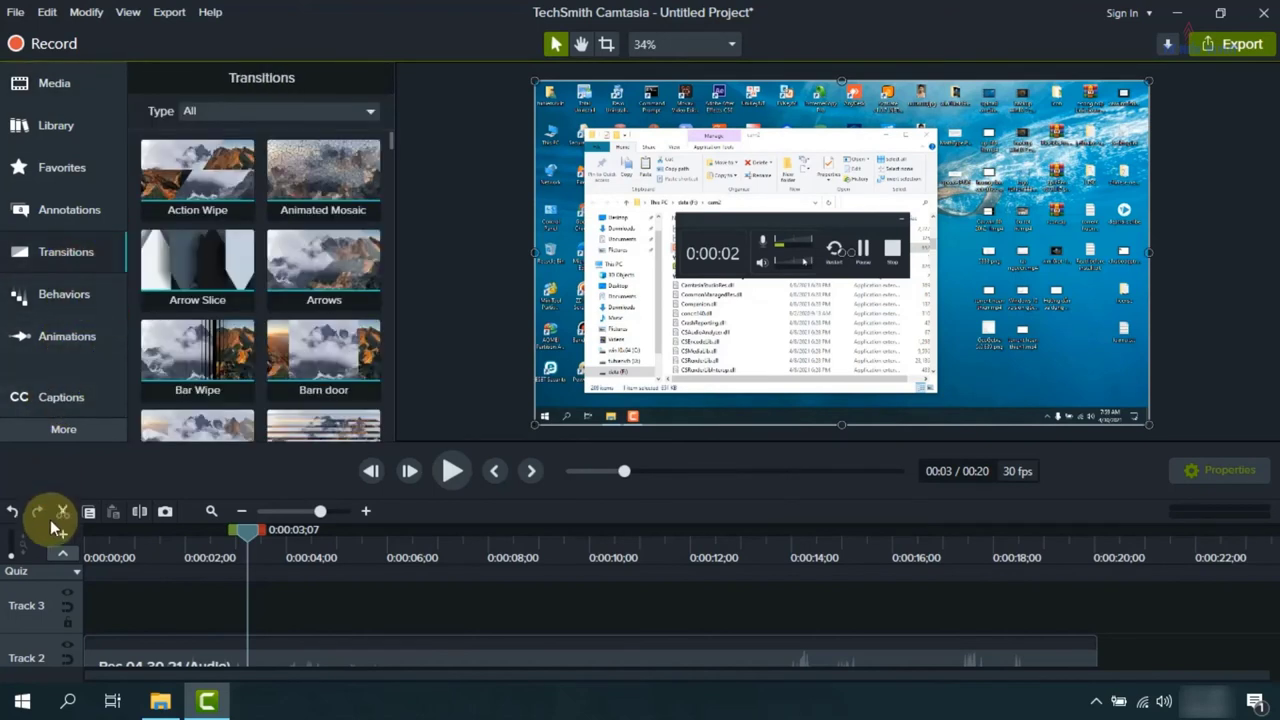
# Delete the zoom animation from the screen recording clip on Track 1.
pyautogui.scroll(-2, 1265, 625)
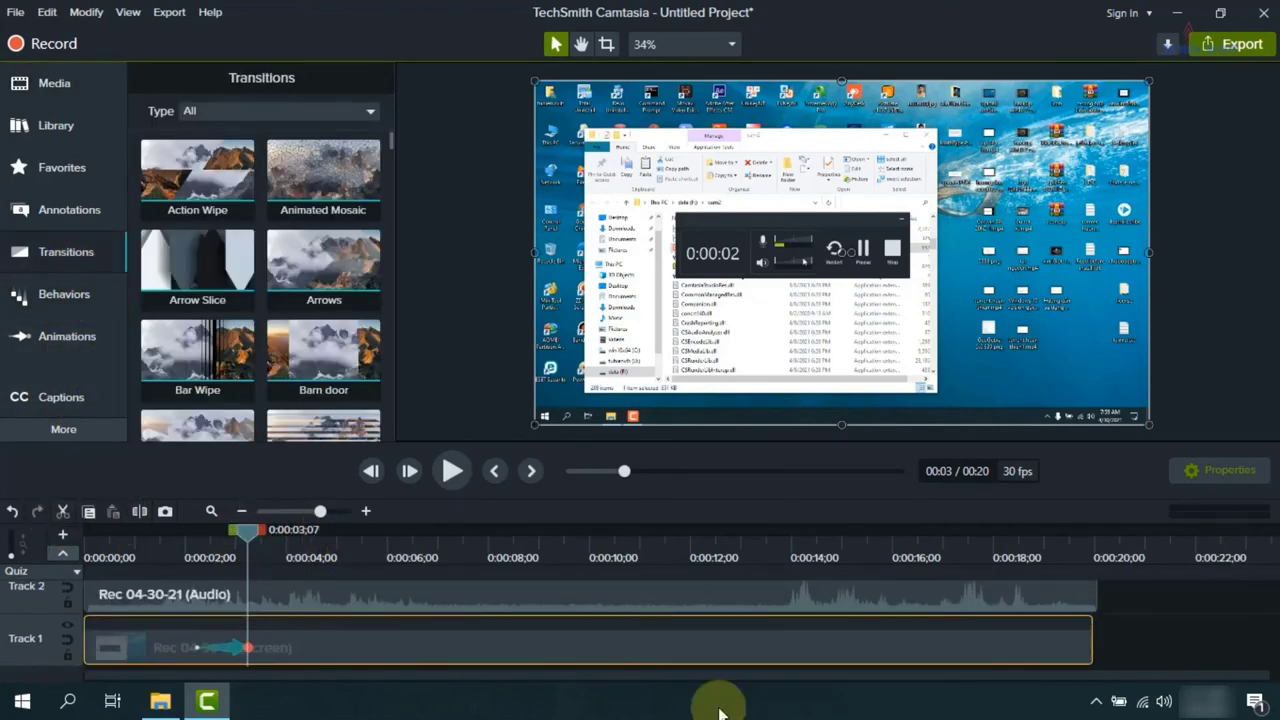
pyautogui.rightClick(228, 648)
pyautogui.click(270, 572)
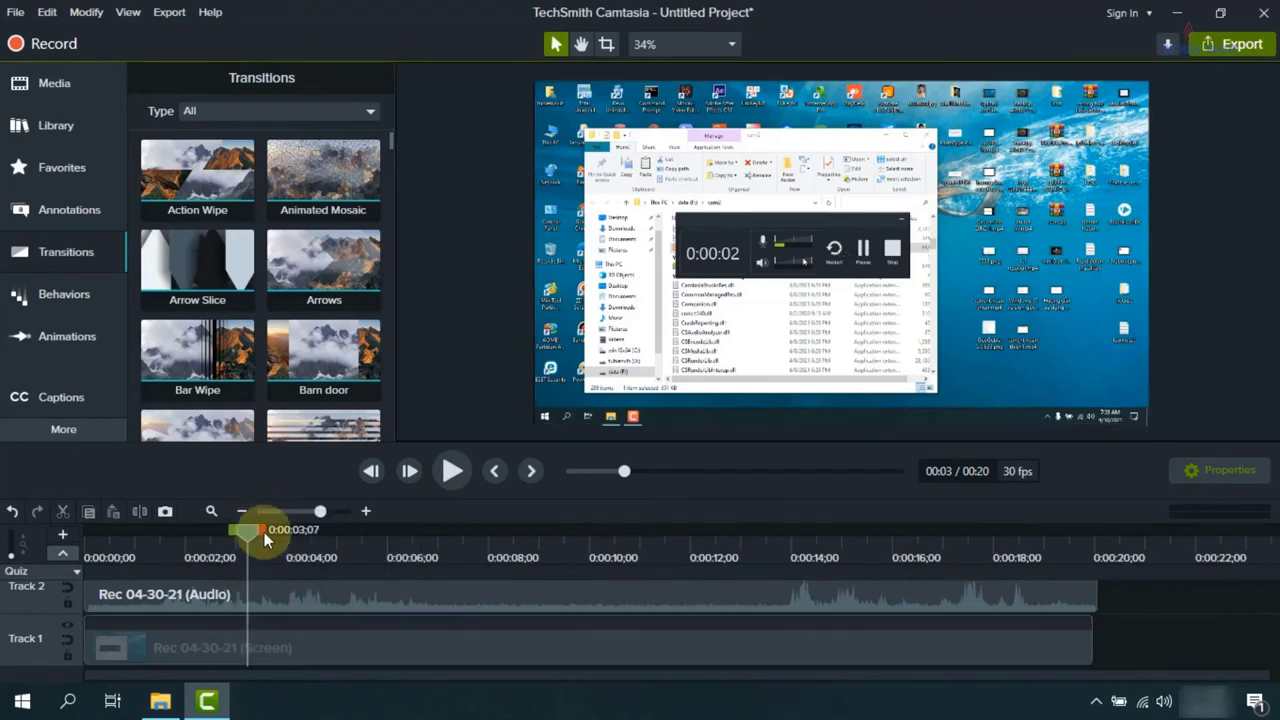
# Move the playhead back to the start of the timeline.
pyautogui.moveTo(264, 532); pyautogui.dragTo(261, 565)
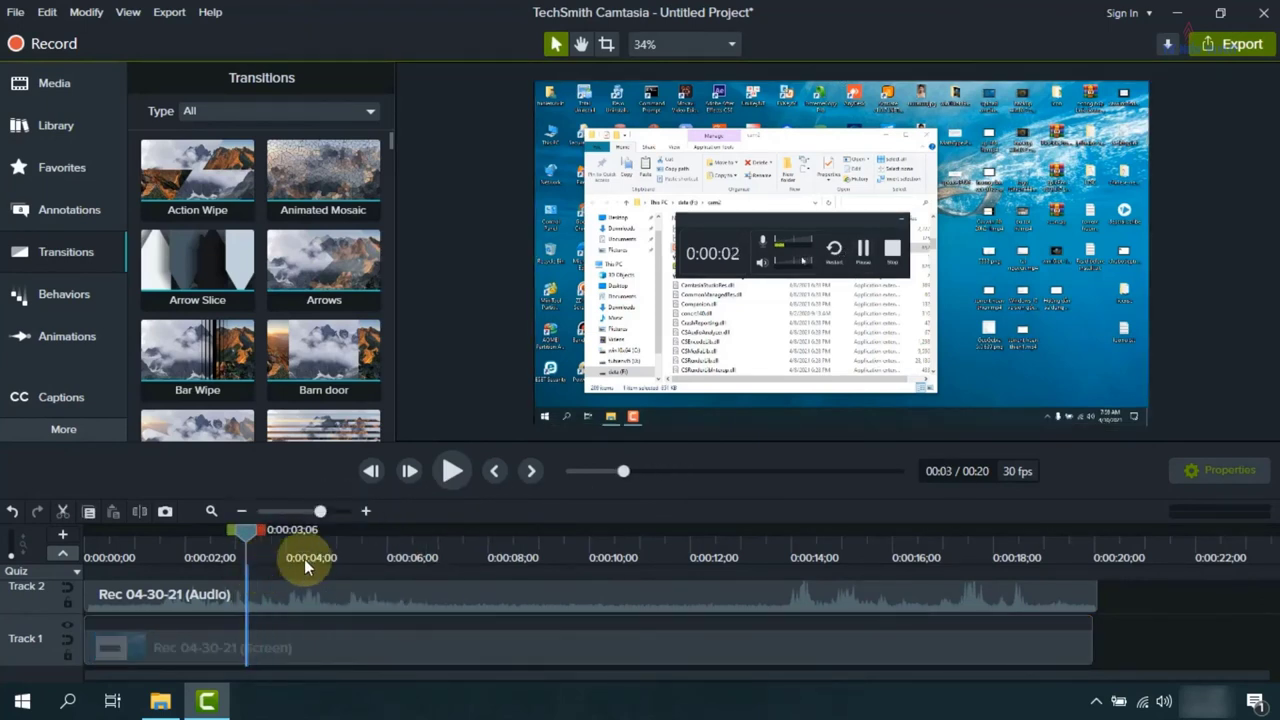
pyautogui.click(169, 557)
pyautogui.click(83, 544)
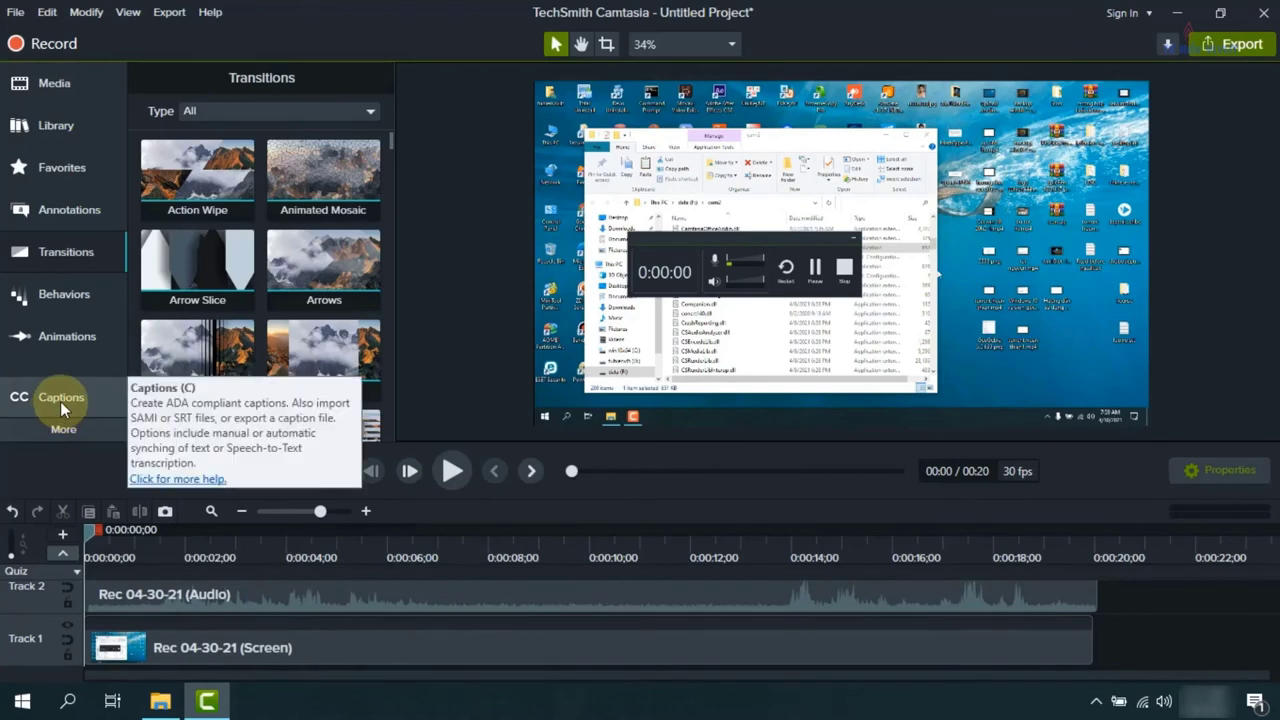
# Start a local file export with an MP4 production preset and continue to the file name and folder settings.
pyautogui.click(1227, 50)
pyautogui.click(1160, 80)
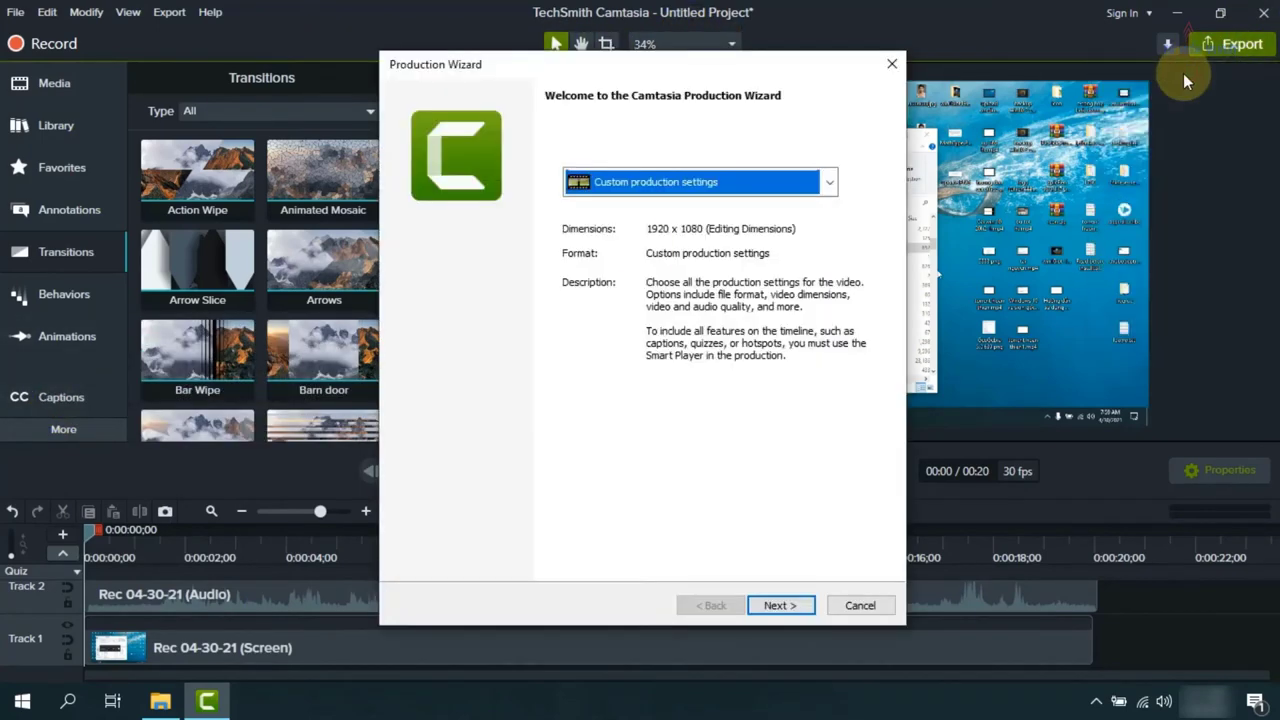
pyautogui.click(620, 181)
pyautogui.click(671, 405)
pyautogui.click(779, 604)
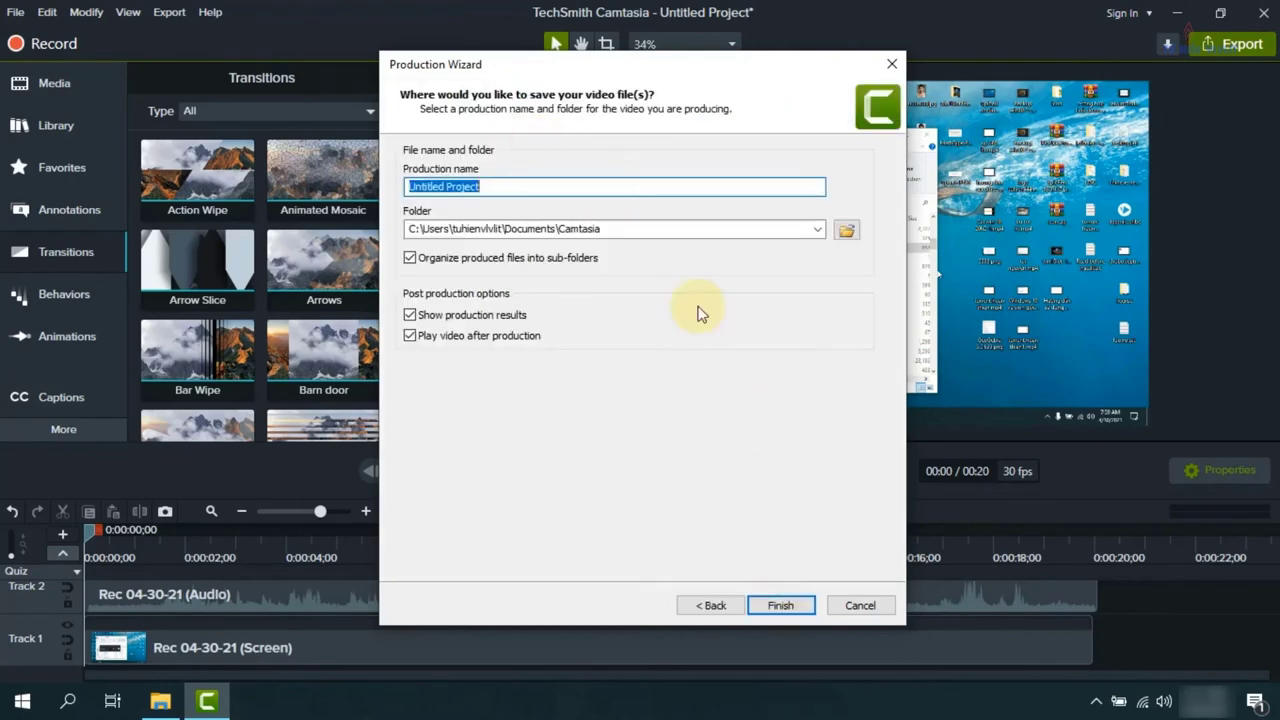
# Set the production to save on the Desktop as an MP4 file named ok, and produce the video.
pyautogui.click(846, 226)
pyautogui.click(456, 240)
pyautogui.click(669, 433)
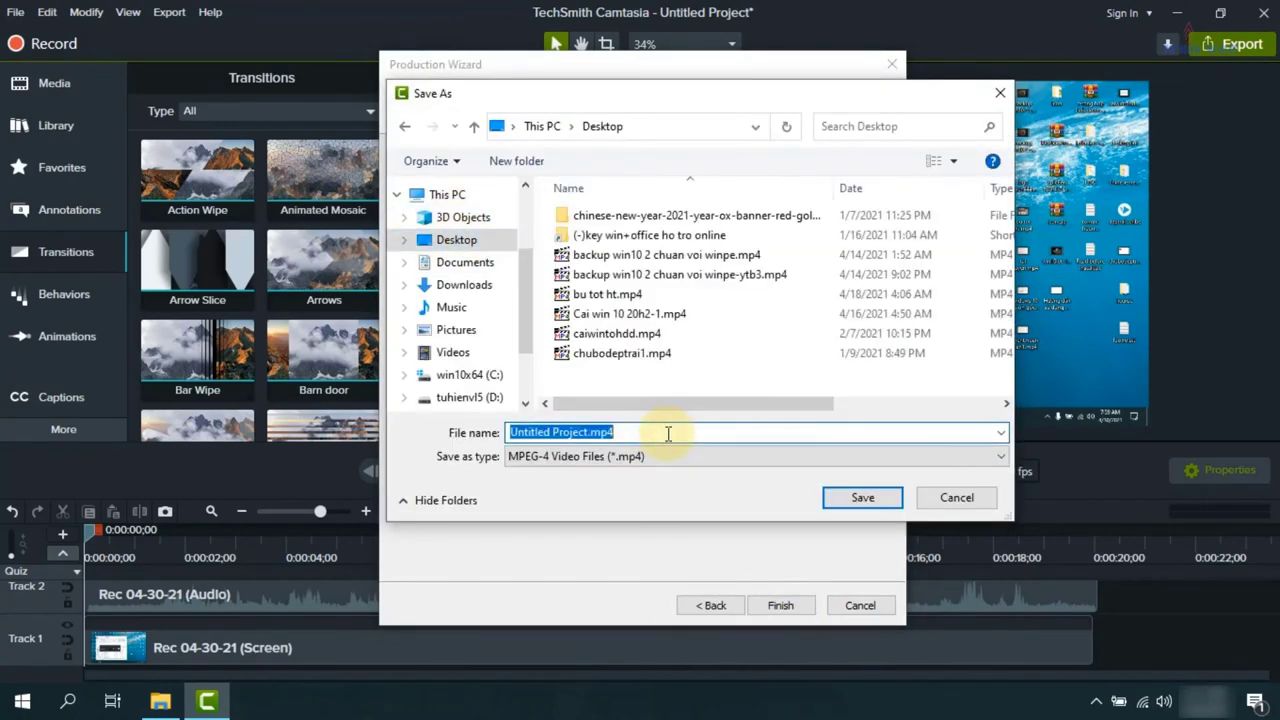
pyautogui.write('ok')
pyautogui.click(862, 498)
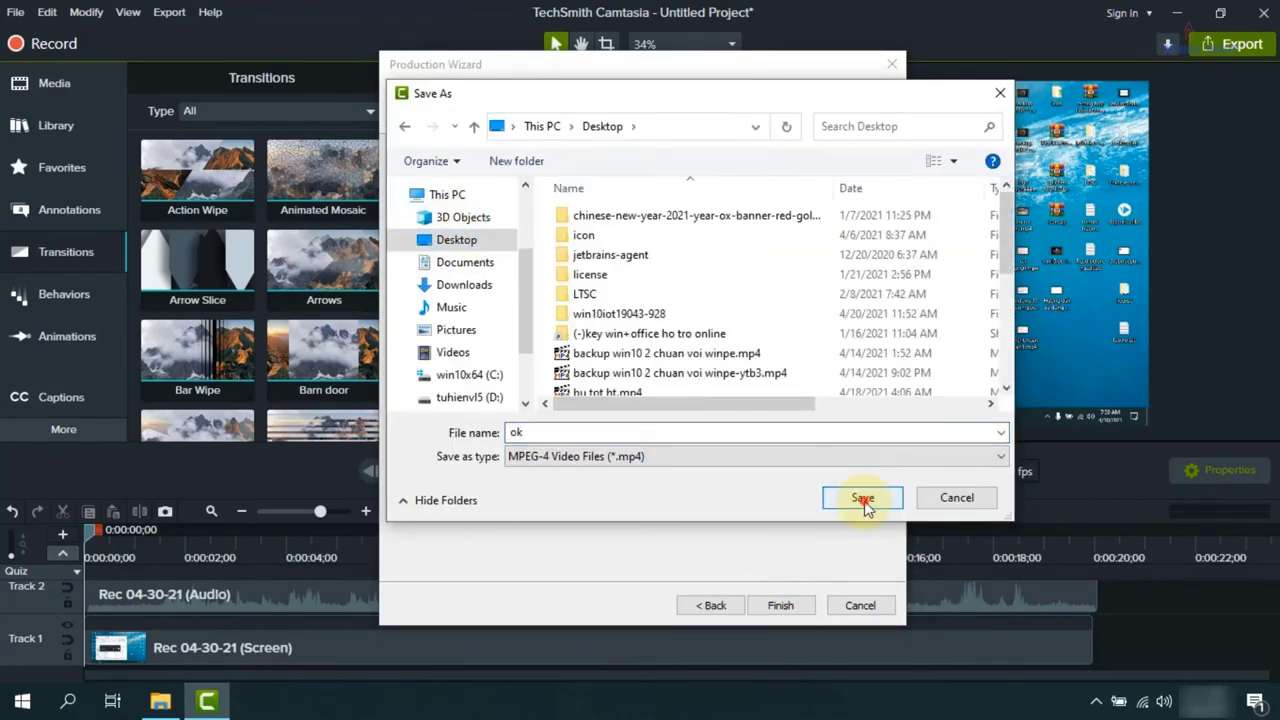
pyautogui.click(780, 606)
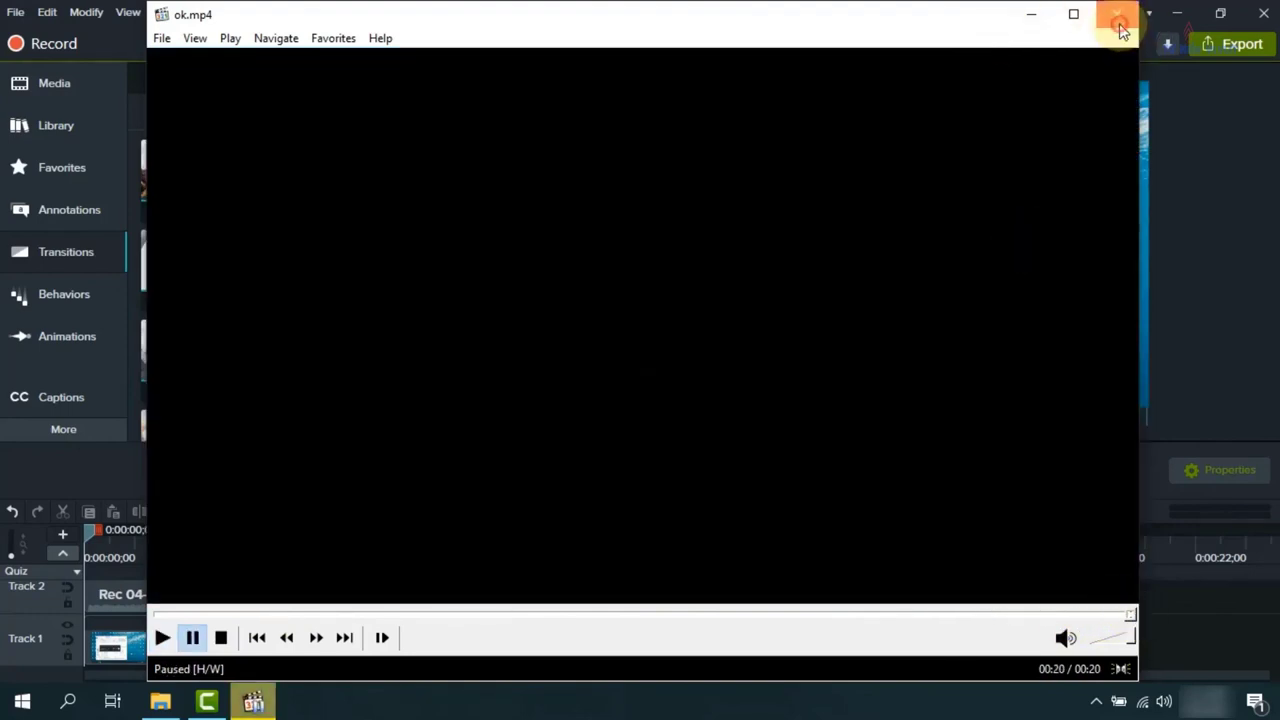
# Close the video playback and production results, check for ok.mp4 in the desktop's ok folder, and return to Camtasia.
pyautogui.click(1117, 14)
pyautogui.click(772, 685)
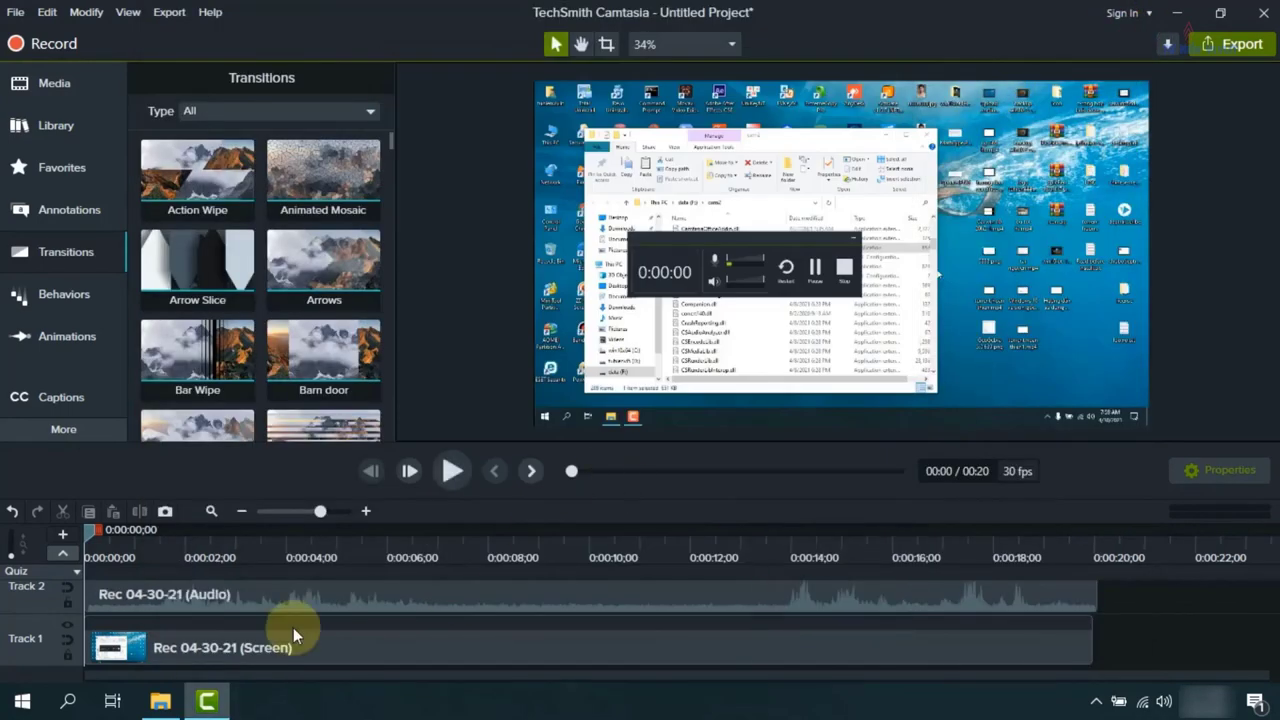
pyautogui.click(1177, 13)
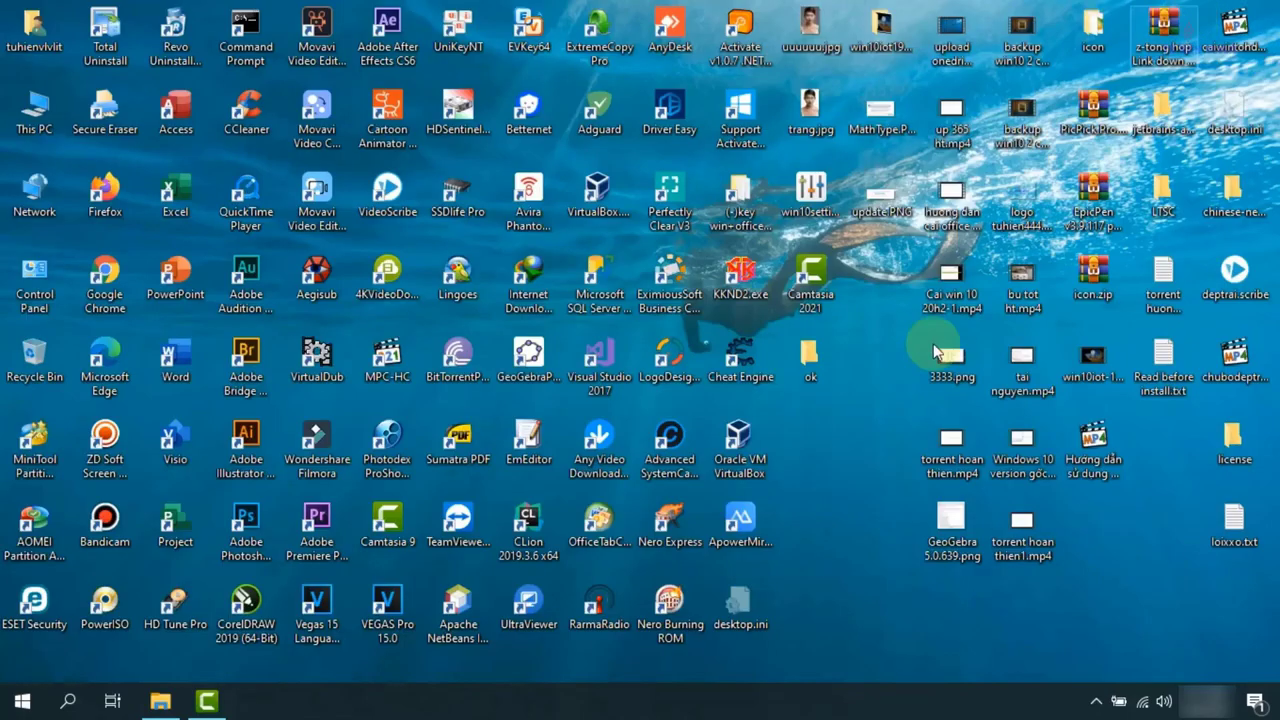
pyautogui.doubleClick(812, 368)
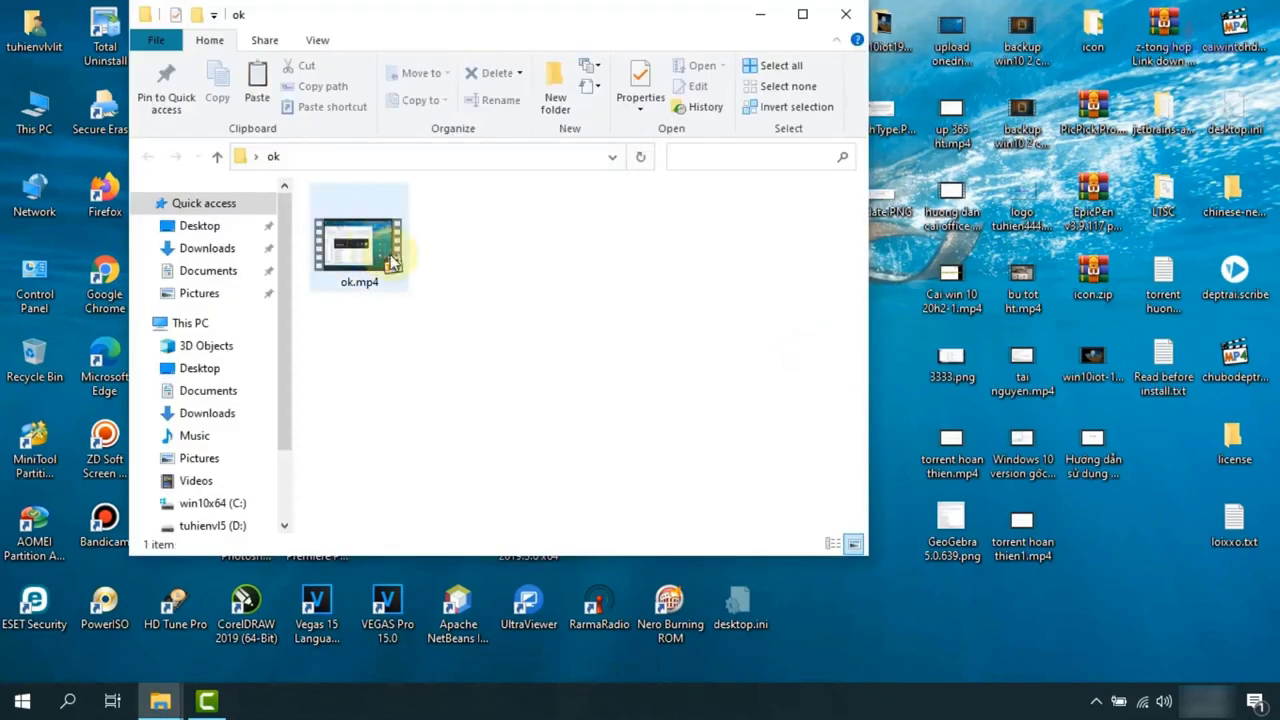
pyautogui.click(848, 14)
pyautogui.click(206, 703)
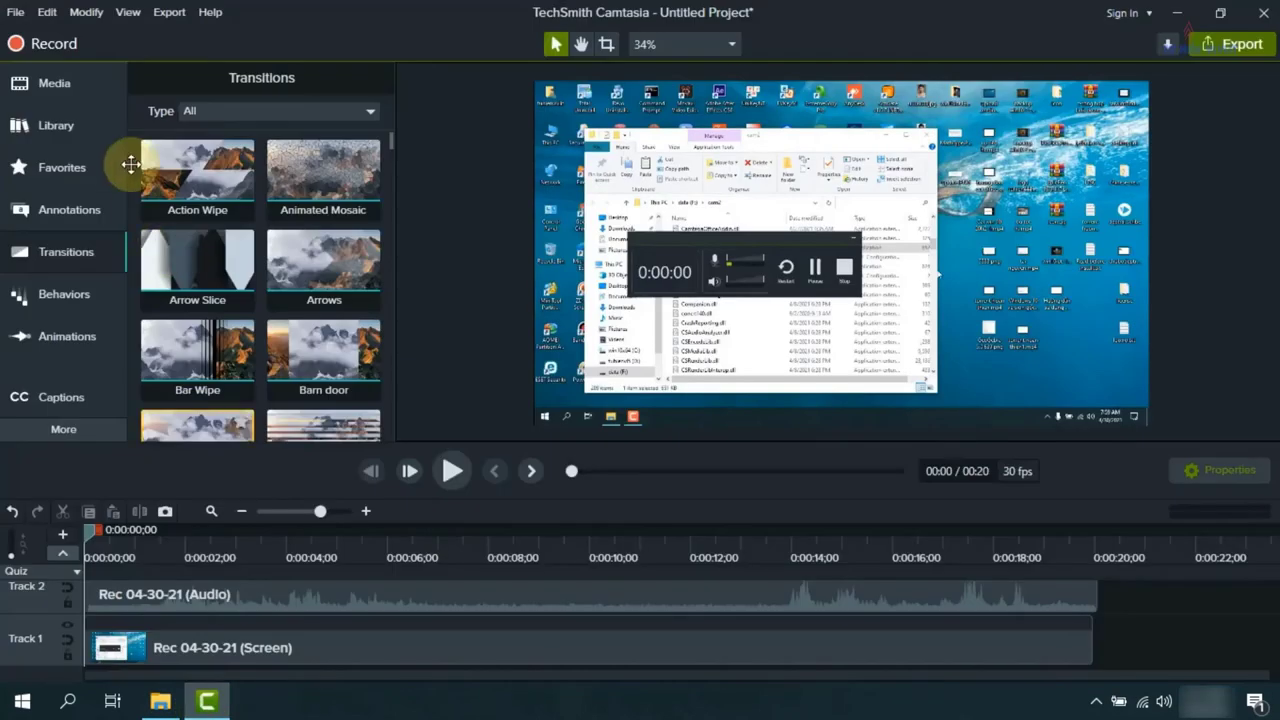
pyautogui.click(210, 12)
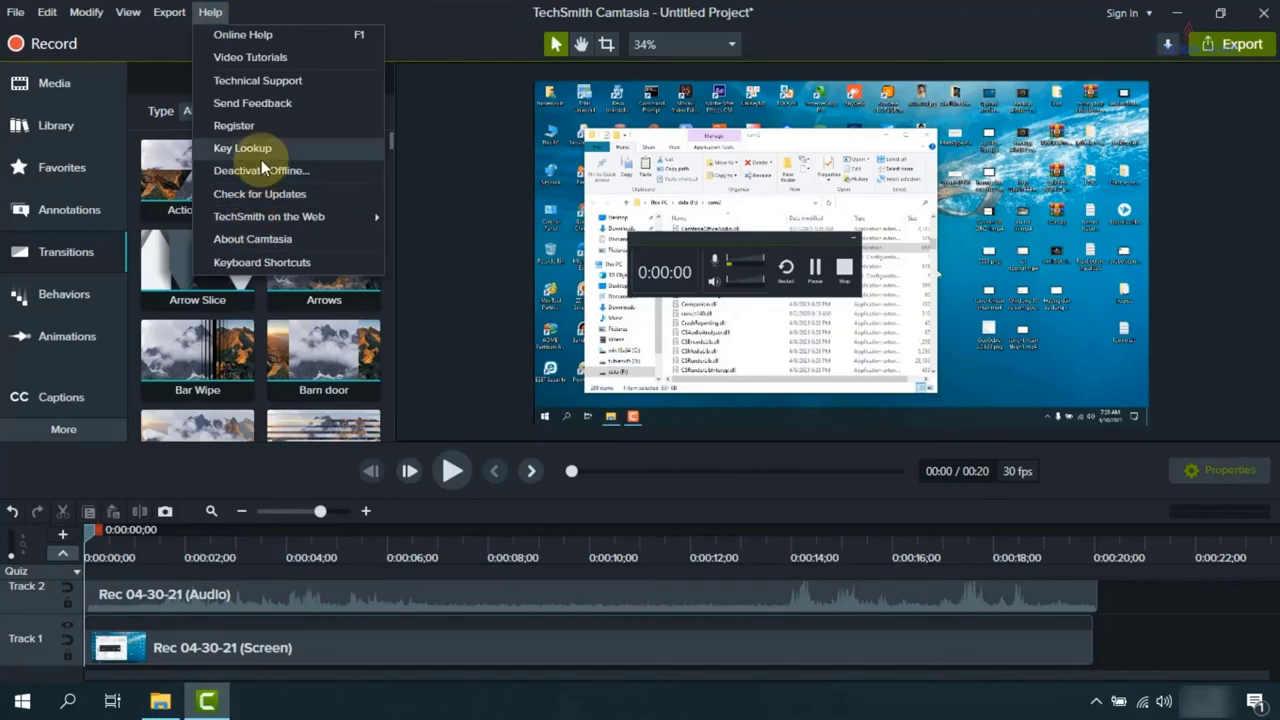
pyautogui.moveTo(261, 215)
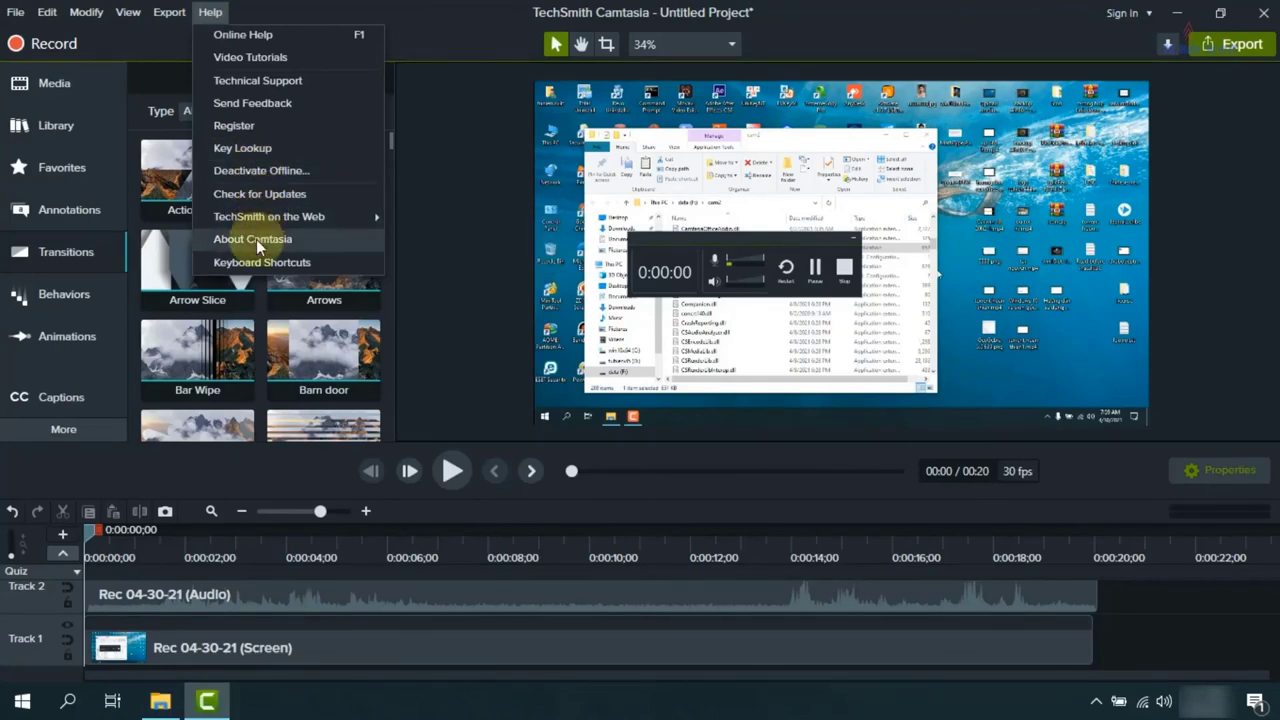
pyautogui.moveTo(15, 12)
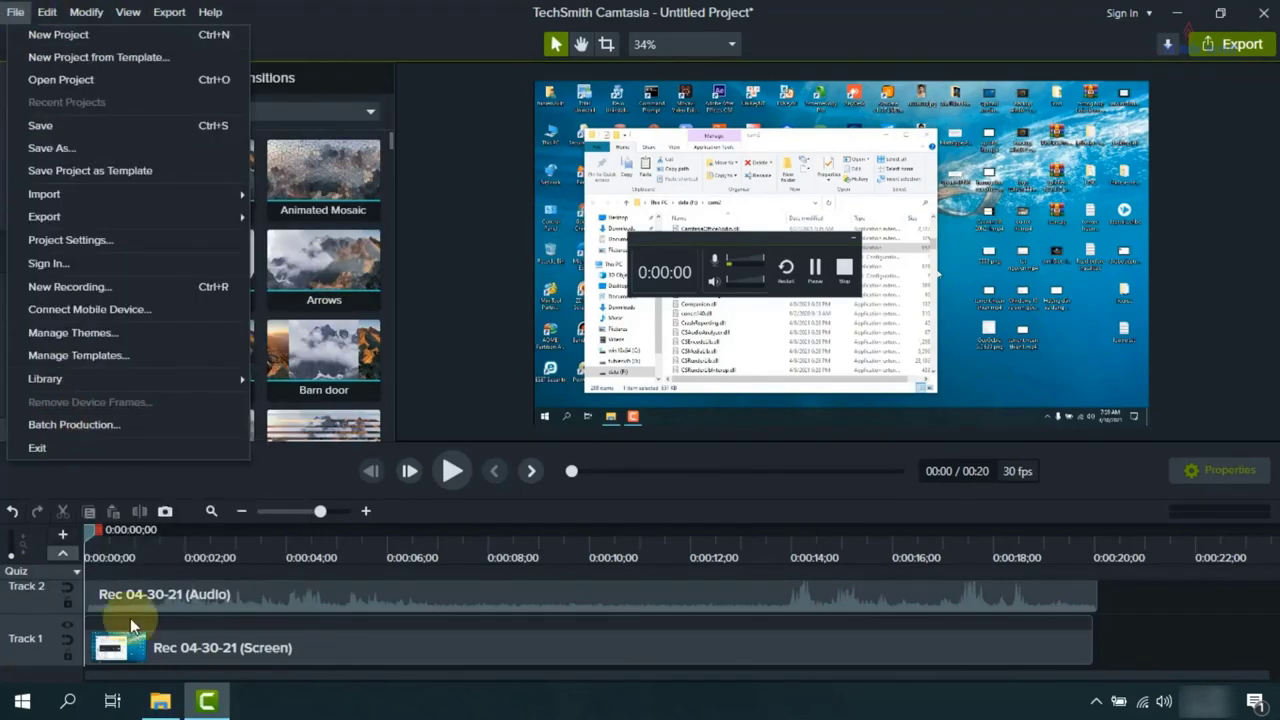
pyautogui.press('Escape')
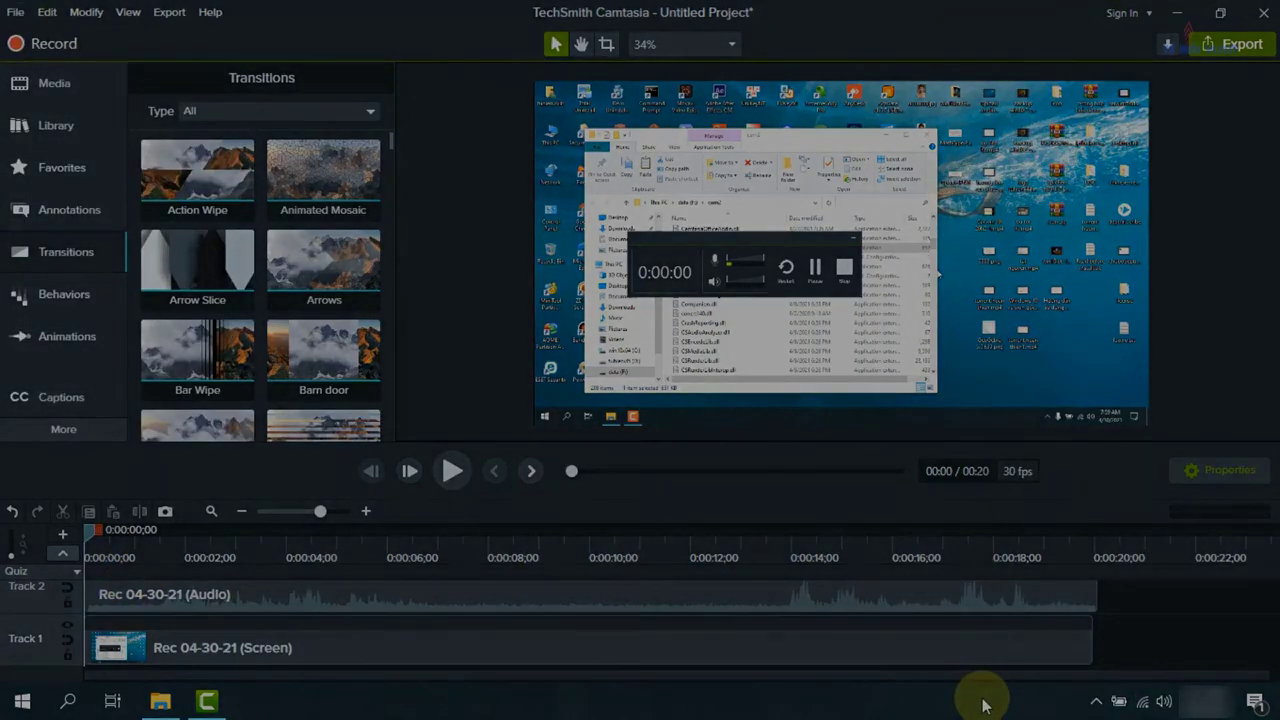